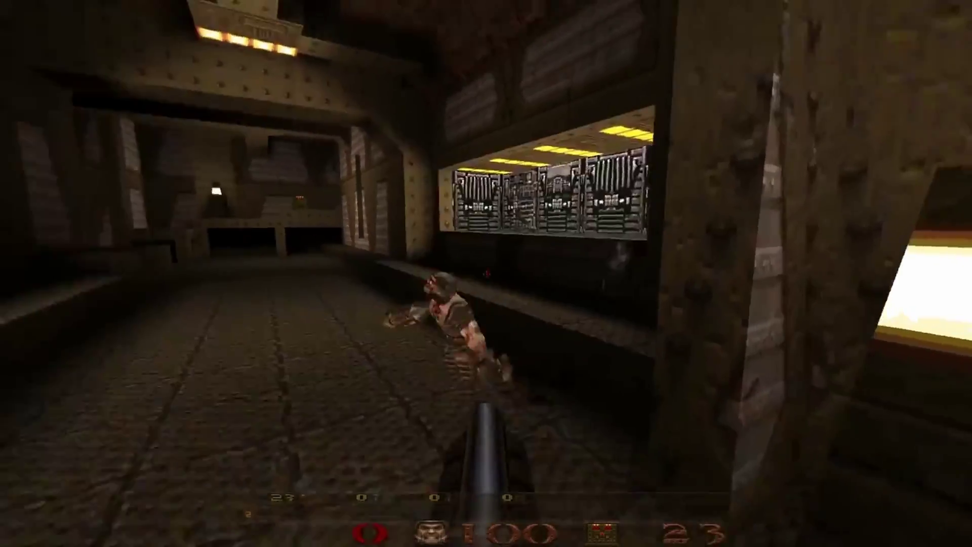
Advance down the Quake corridor, firing the shotgun at enemies and collecting shells.
click(486, 274)
key(w)
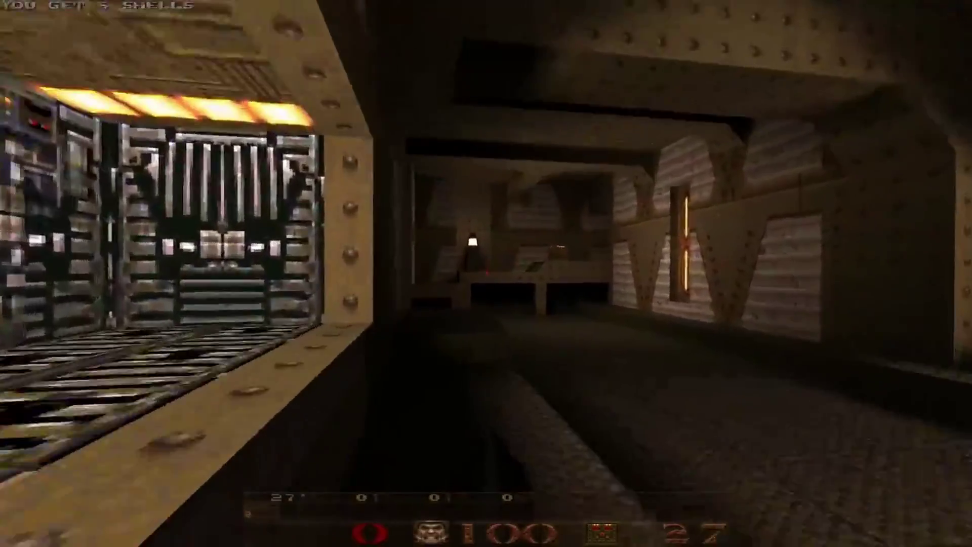
key(w)
click(486, 274)
click(487, 274)
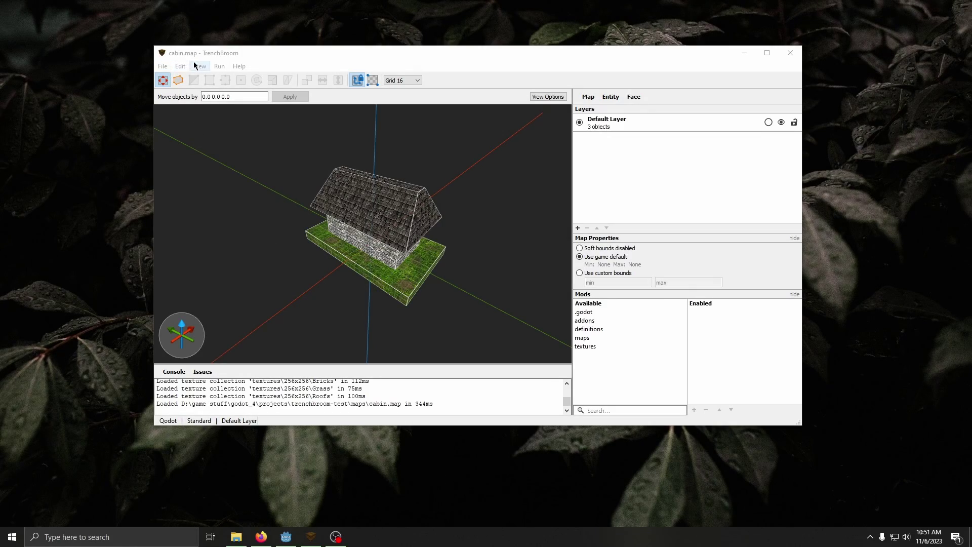
Set the Theme preference to Dark on the View page, apply it and close Preferences.
click(195, 66)
click(213, 231)
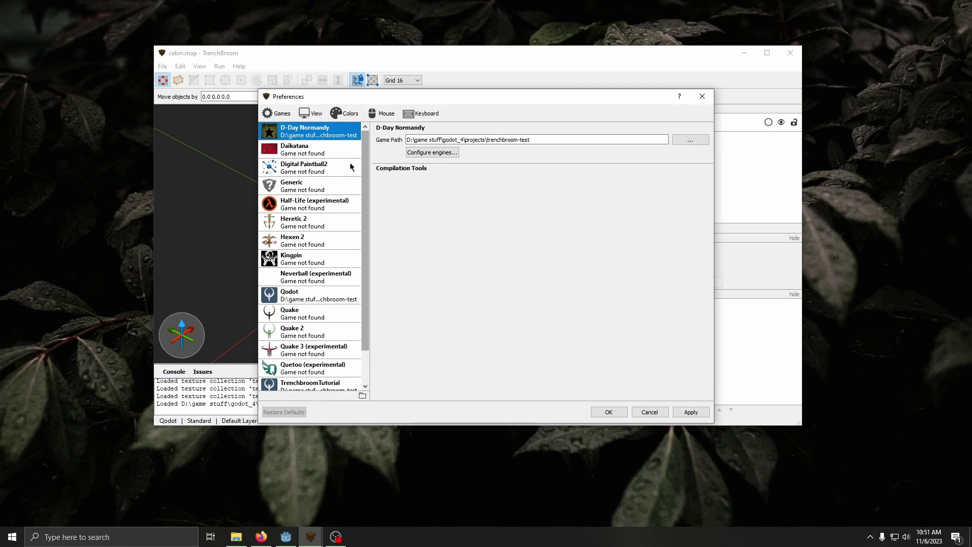
click(305, 114)
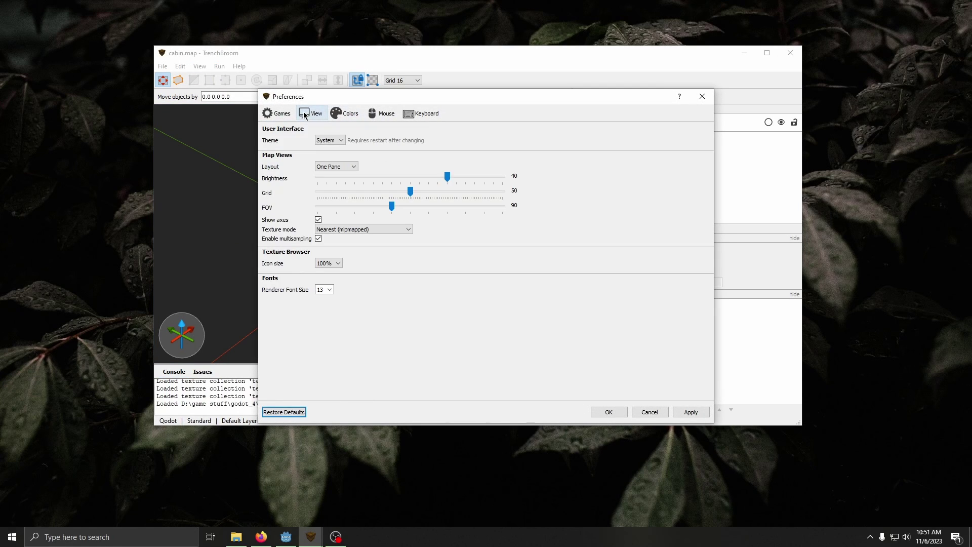
click(334, 144)
click(334, 158)
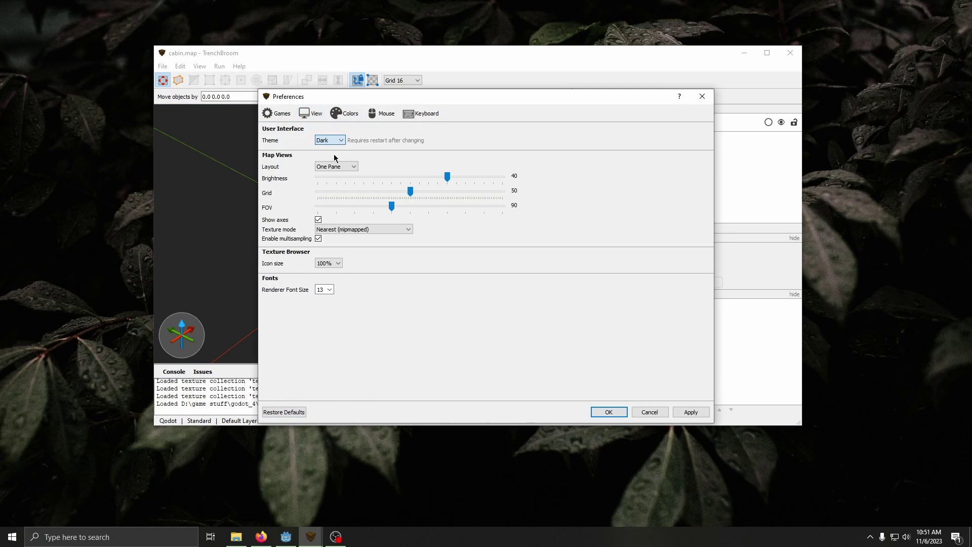
click(689, 411)
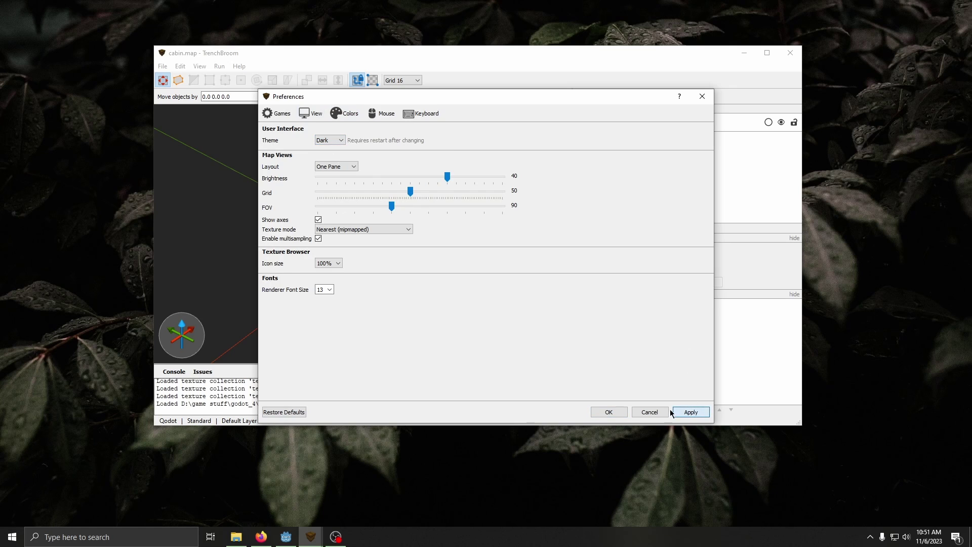
click(609, 412)
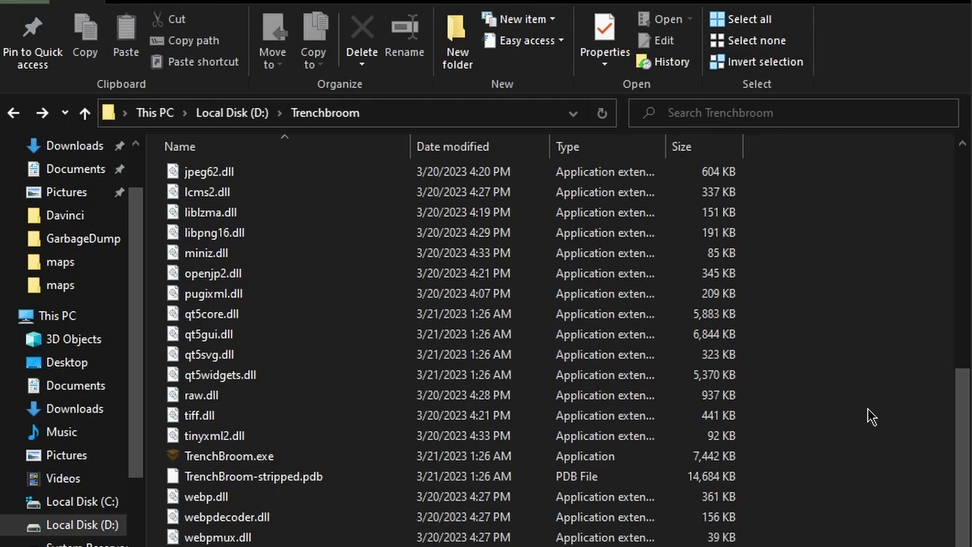
Delete every folder in Trenchbroom\games except Qodot and TrenchbroomTutorial.
scroll(868, 415, up, 8)
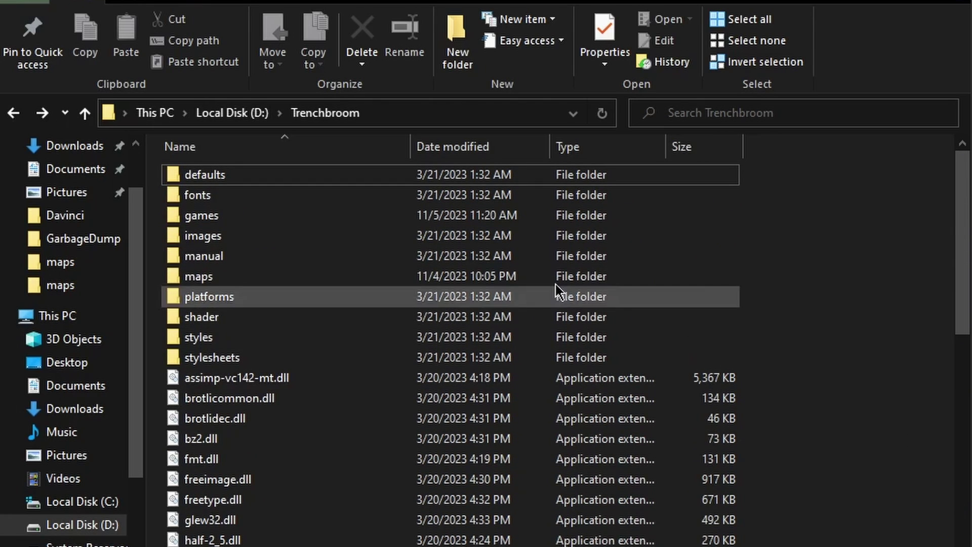
double_click(273, 222)
click(277, 174)
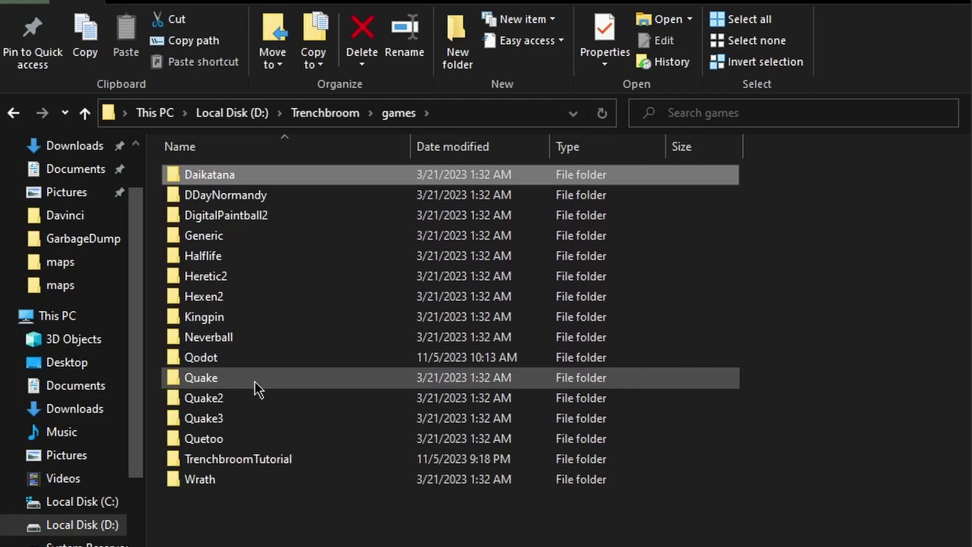
shift+click(227, 344)
ctrl+click(221, 378)
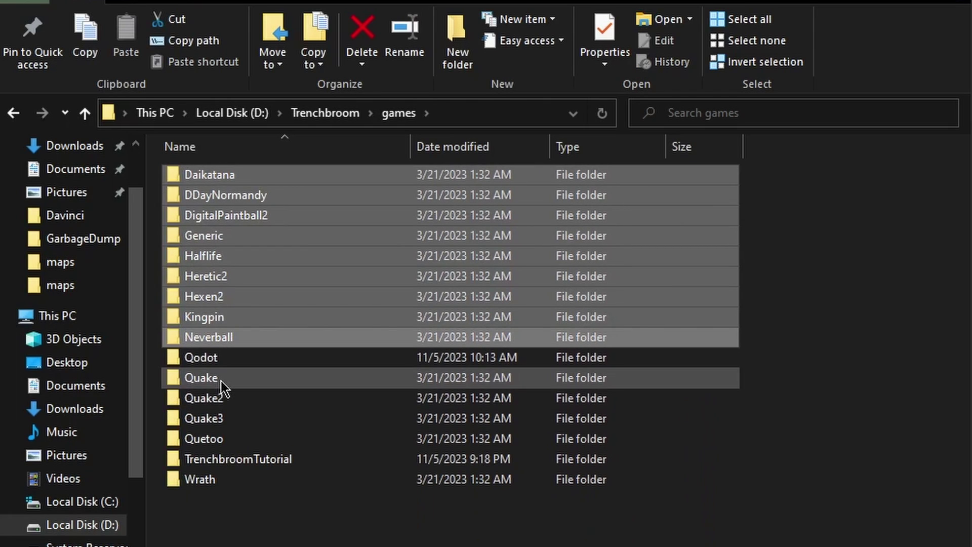
ctrl+shift+click(226, 439)
ctrl+click(215, 479)
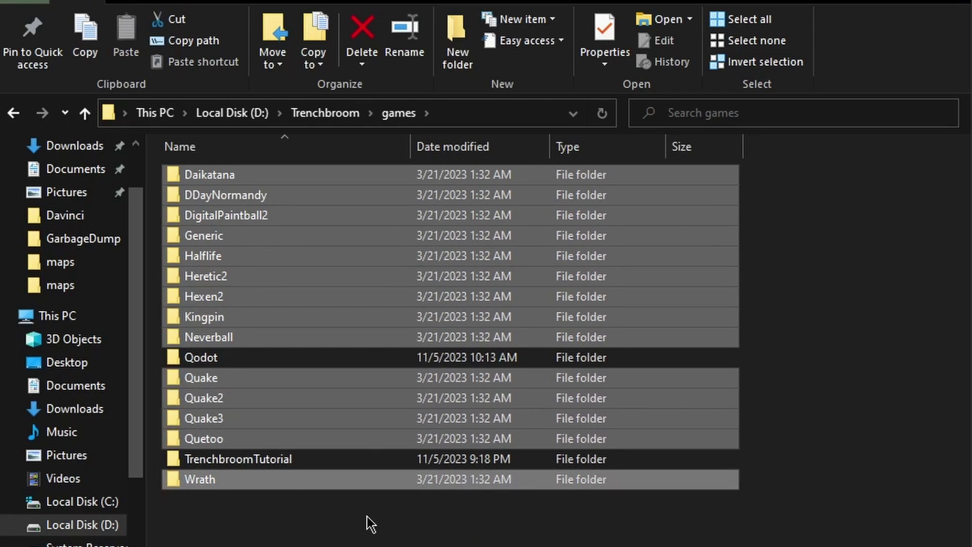
key(Delete)
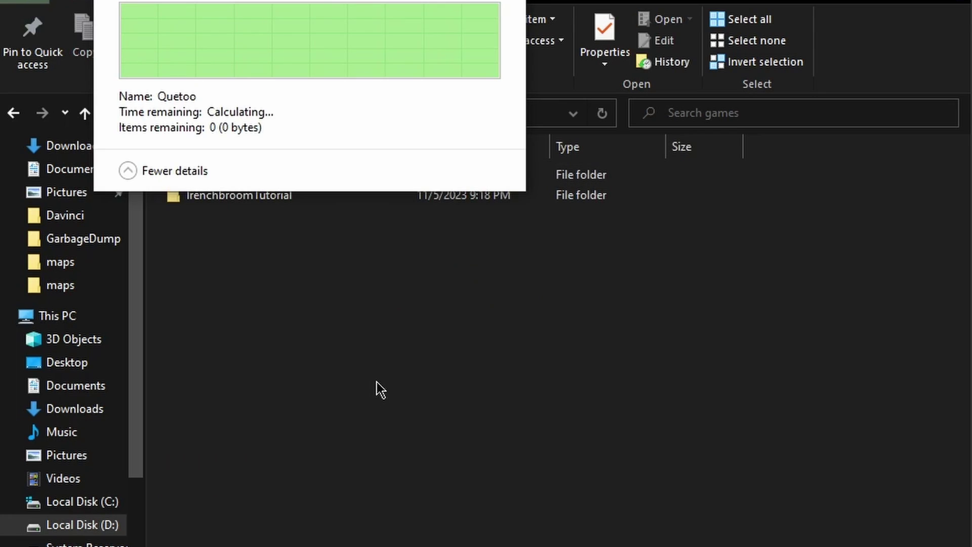
Return to the Trenchbroom folder and launch TrenchBroom.exe.
key(BackSpace)
scroll(349, 378, down, 8)
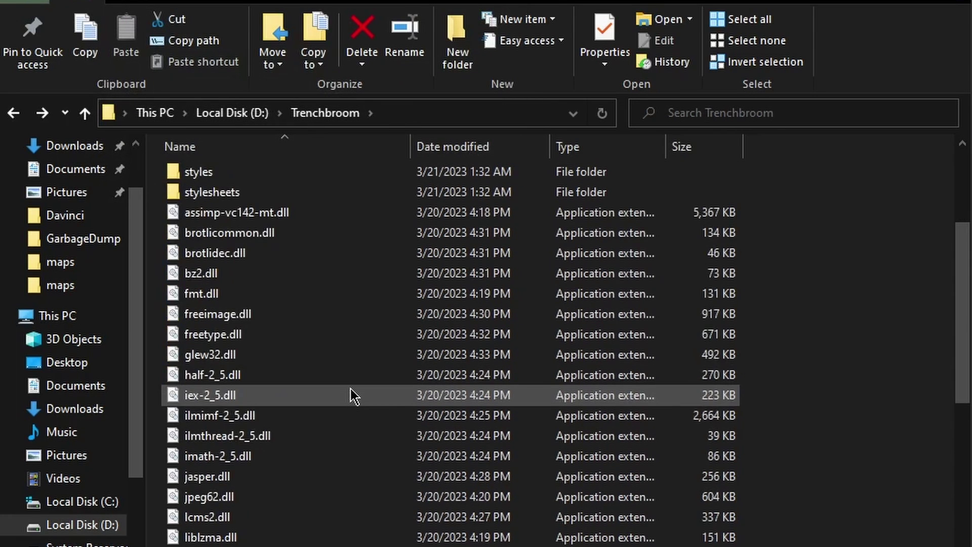
double_click(245, 456)
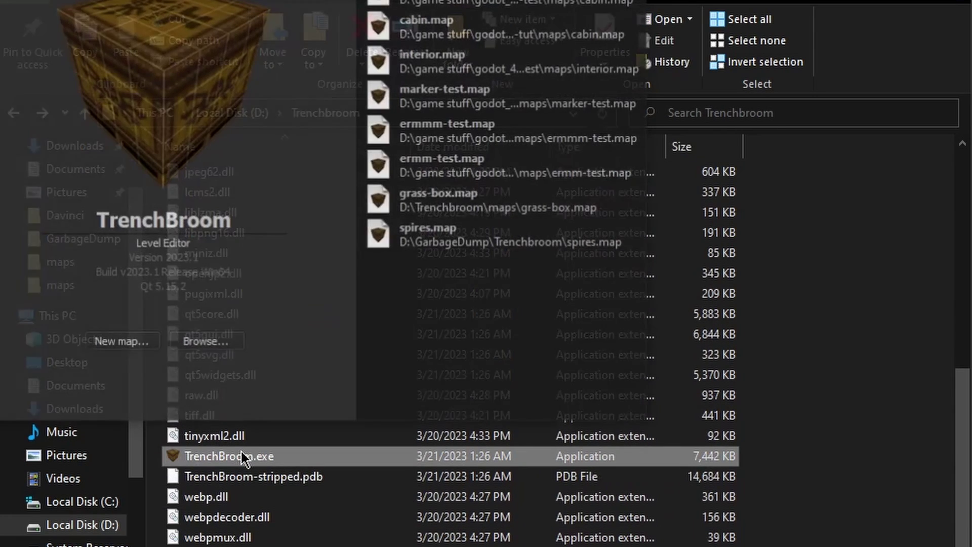
Start a new map, then use Show in File Manager on cabin.map in Godot's FileSystem dock.
click(116, 342)
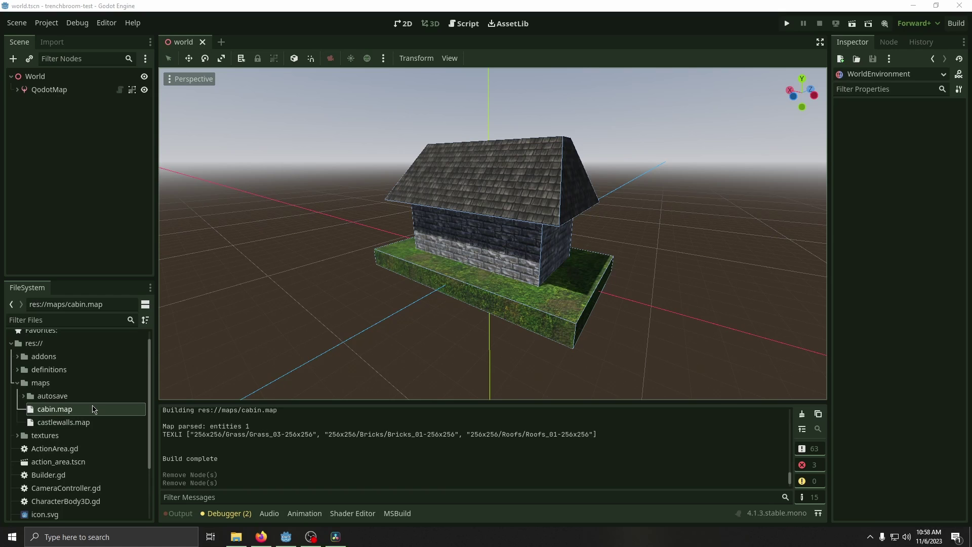
right_click(94, 409)
click(137, 505)
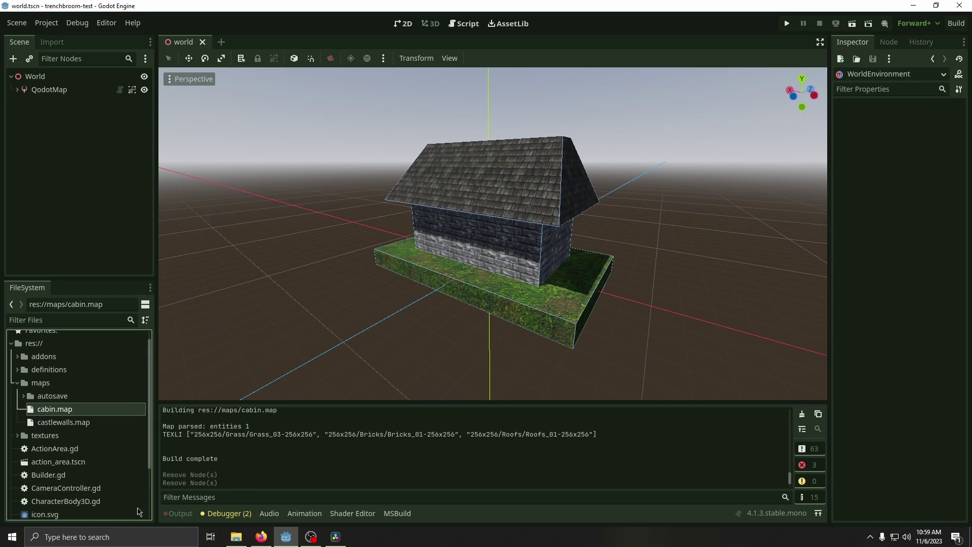
Make TrenchBroom Level Editor the default app for .map files via Open with on cabin.map.
right_click(484, 289)
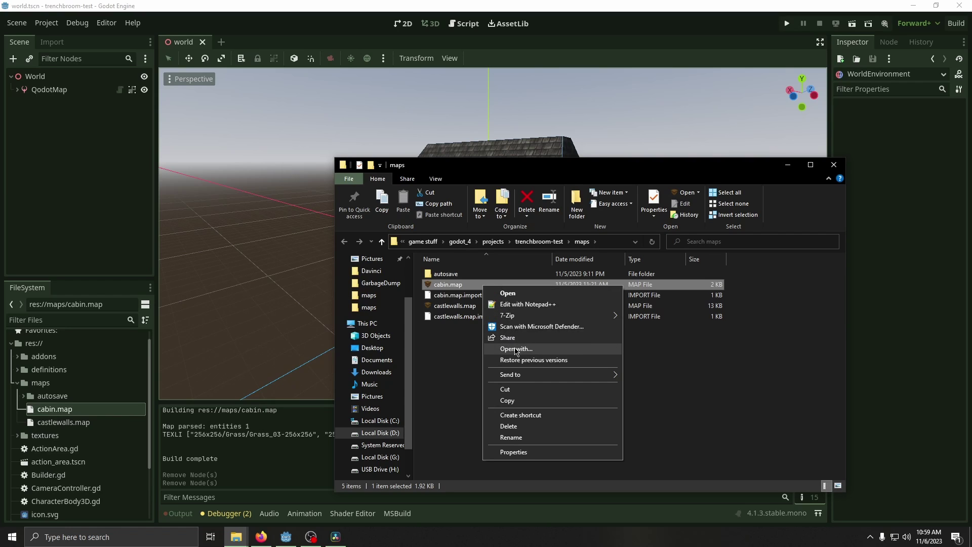
click(517, 349)
scroll(458, 323, down, 3)
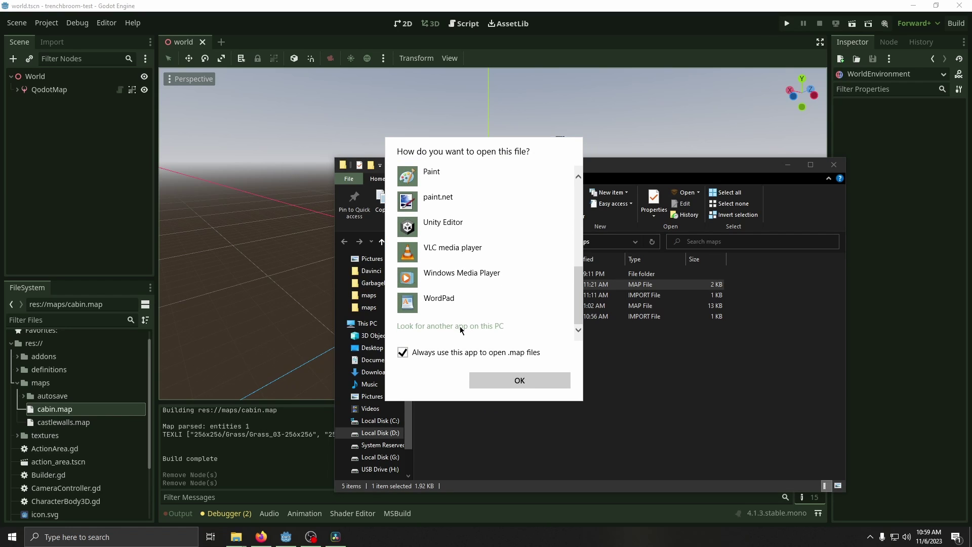
scroll(464, 273, up, 5)
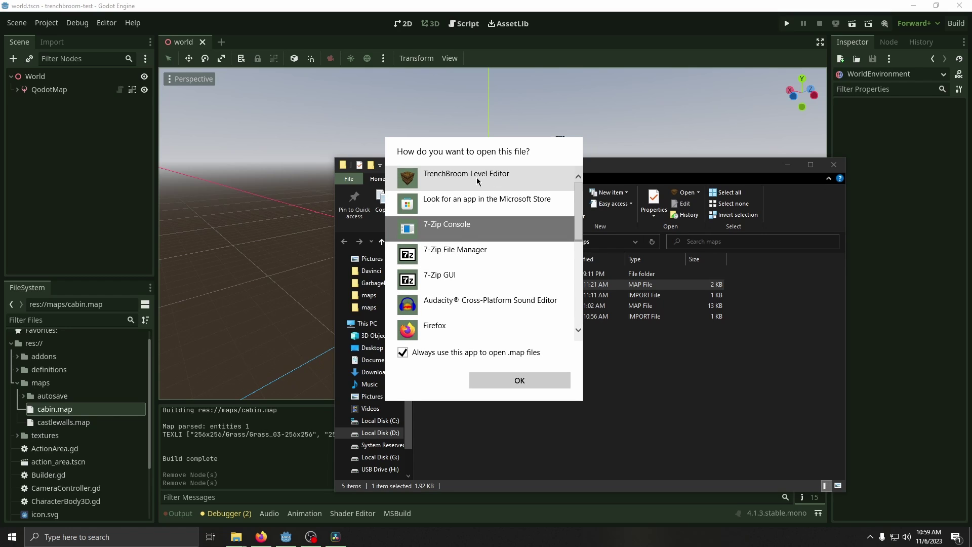
click(478, 181)
click(509, 381)
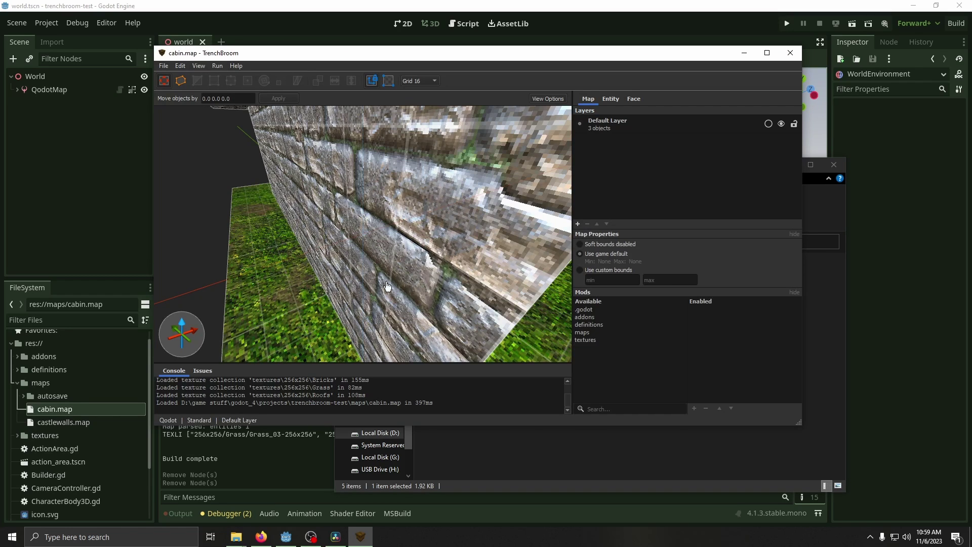
Reopen cabin.map from Godot with Open in External Program so it loads in TrenchBroom.
mouse_move(385, 284)
right_down()
mouse_move(420, 283)
mouse_move(400, 289)
right_up()
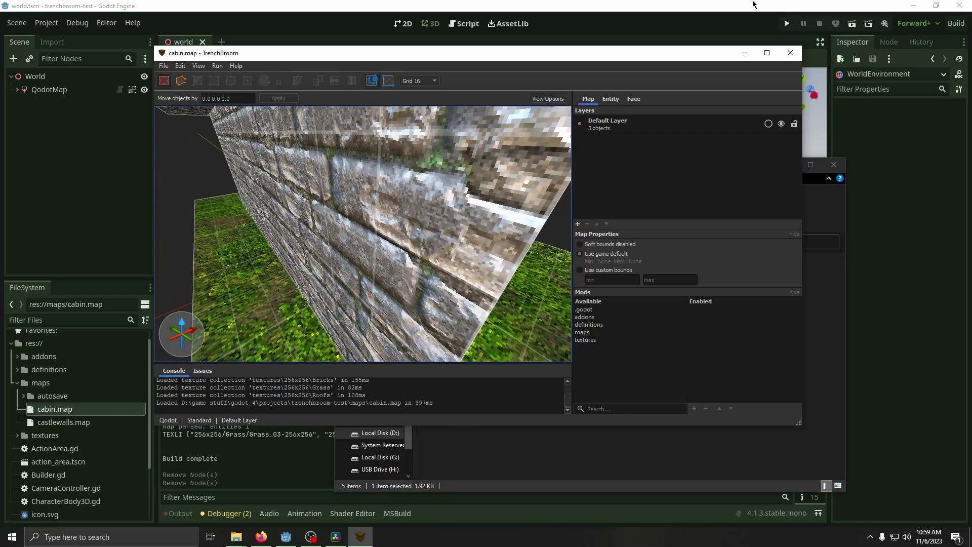
click(791, 54)
right_click(51, 413)
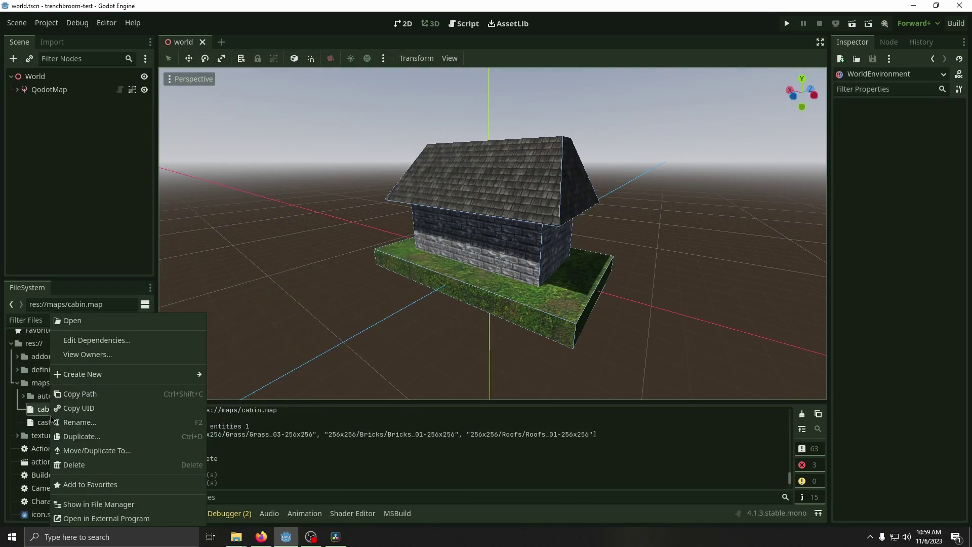
click(104, 517)
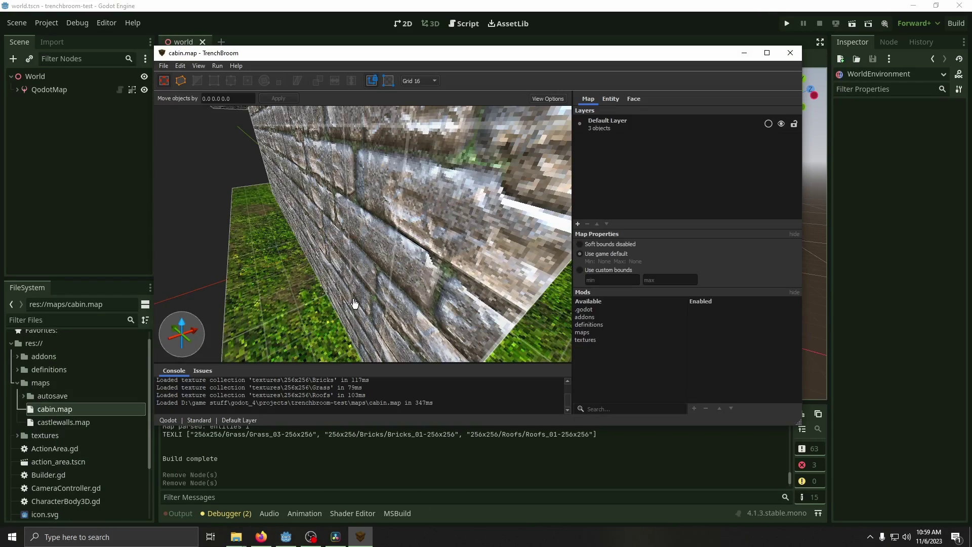
alt+right_drag(388, 272, 520, 246)
scroll(400, 270, down, 8)
scroll(473, 245, down, 4)
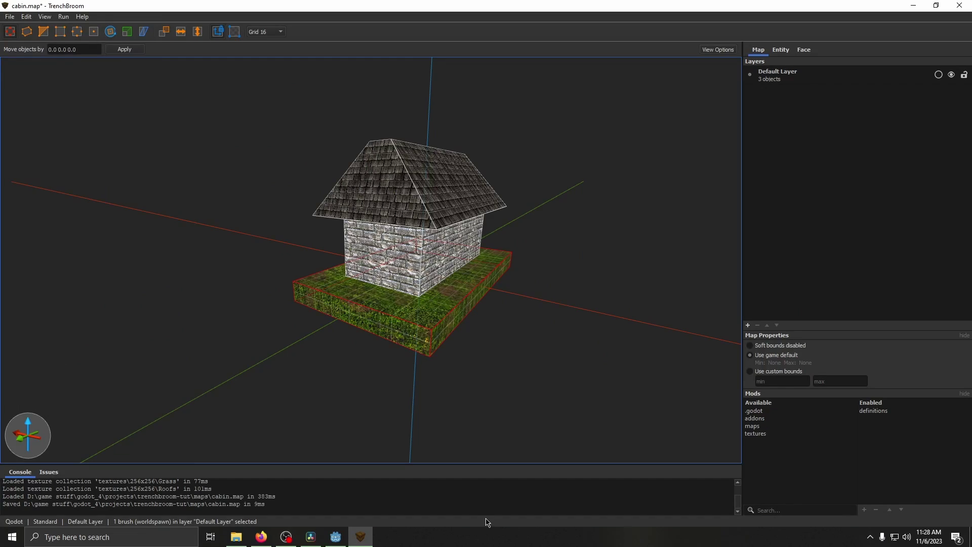
Resize the grass slab's top face and extrude a new grass brush from its right side.
right_drag(488, 407, 491, 408)
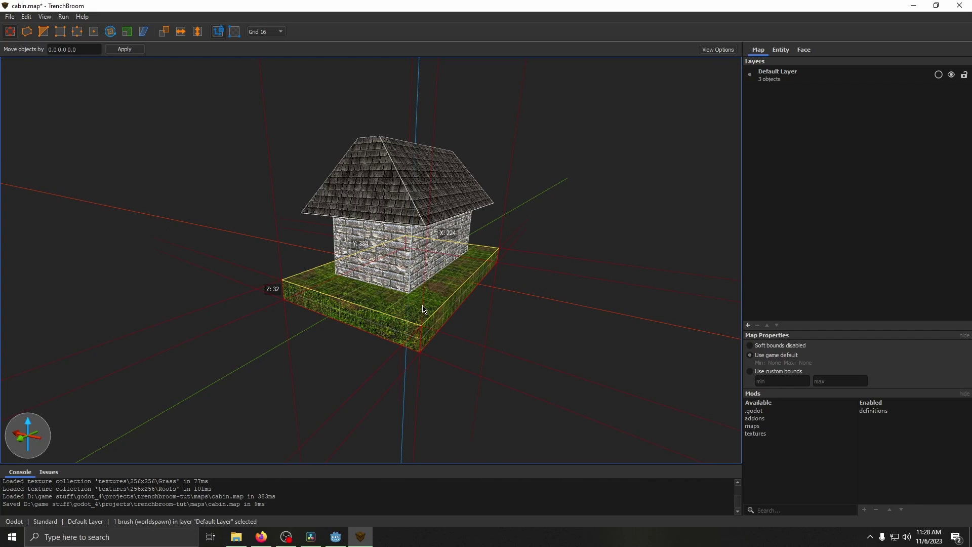
mouse_move(423, 310)
shift+mouse_down()
mouse_move(425, 293)
mouse_move(423, 313)
mouse_move(531, 400)
mouse_move(426, 365)
shift+mouse_up()
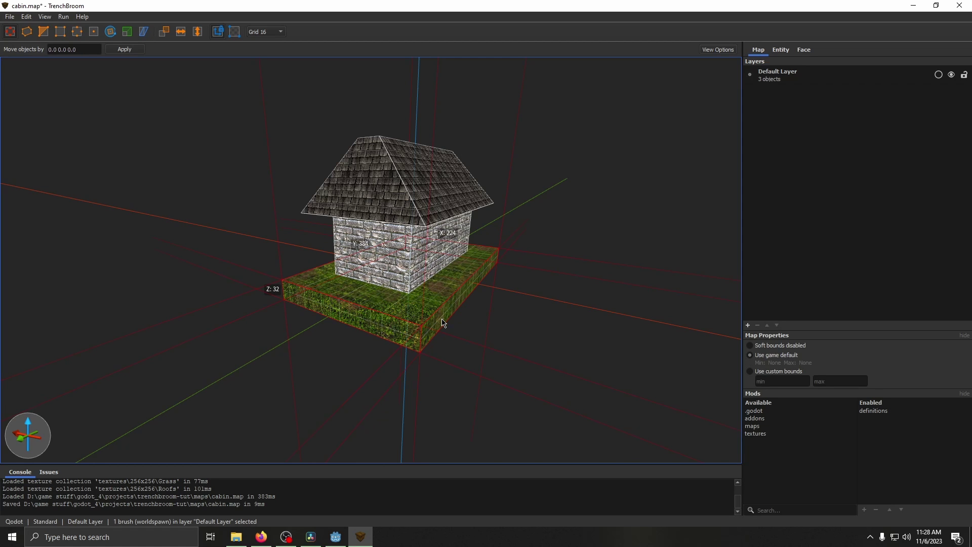
mouse_move(442, 322)
ctrl+shift+mouse_down()
mouse_move(482, 342)
mouse_move(735, 400)
ctrl+shift+mouse_up()
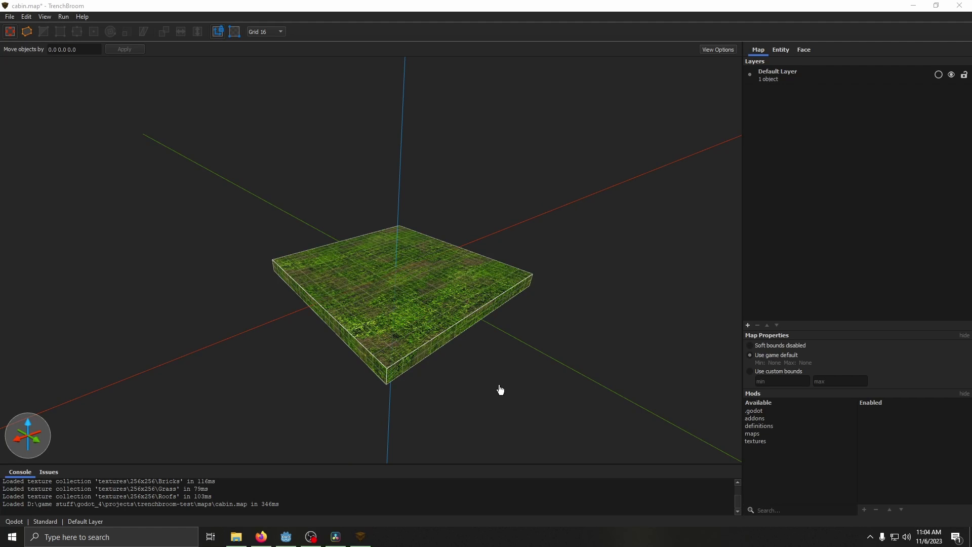
With the brush tool, begin outlining a new brush's corner points on the grass slab.
click(30, 33)
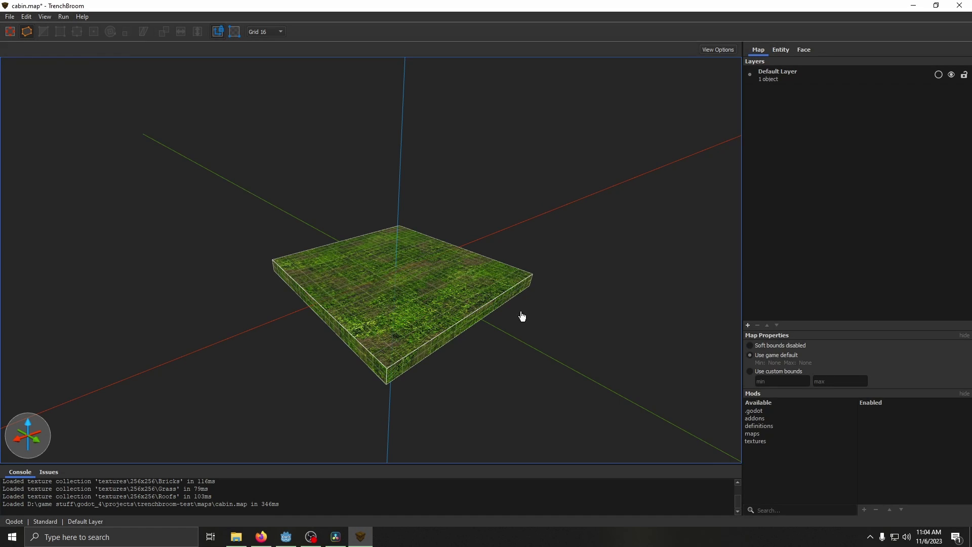
key(w)
mouse_move(520, 312)
right_down()
mouse_move(533, 296)
mouse_move(568, 305)
mouse_move(586, 337)
mouse_move(582, 369)
mouse_move(529, 340)
right_up()
key(a)
mouse_move(305, 174)
mouse_down()
mouse_move(451, 347)
mouse_move(495, 361)
mouse_up()
mouse_move(495, 361)
right_down()
mouse_move(508, 334)
mouse_move(497, 330)
right_up()
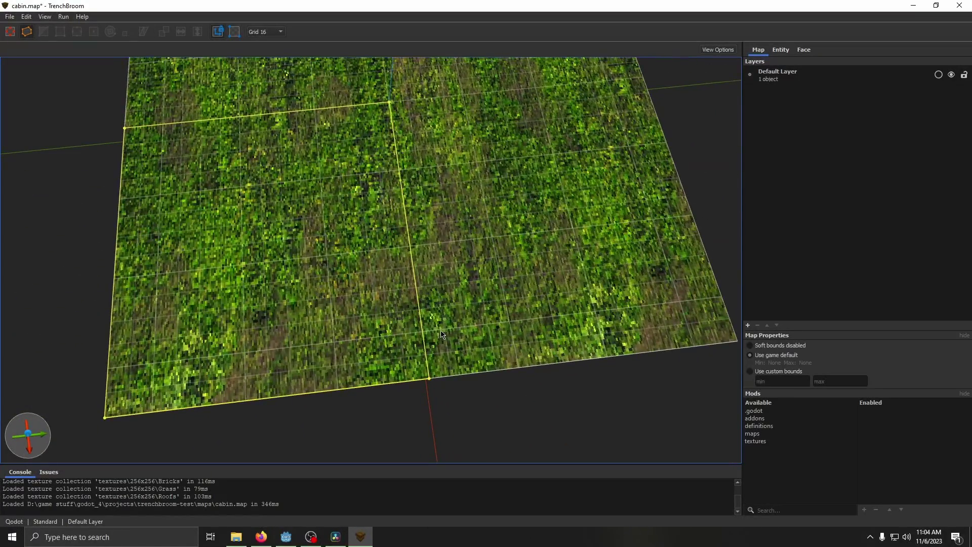
click(443, 331)
Add the remaining floor corners and extrude the outline upward into a tall box.
right_drag(413, 138, 440, 204)
click(437, 207)
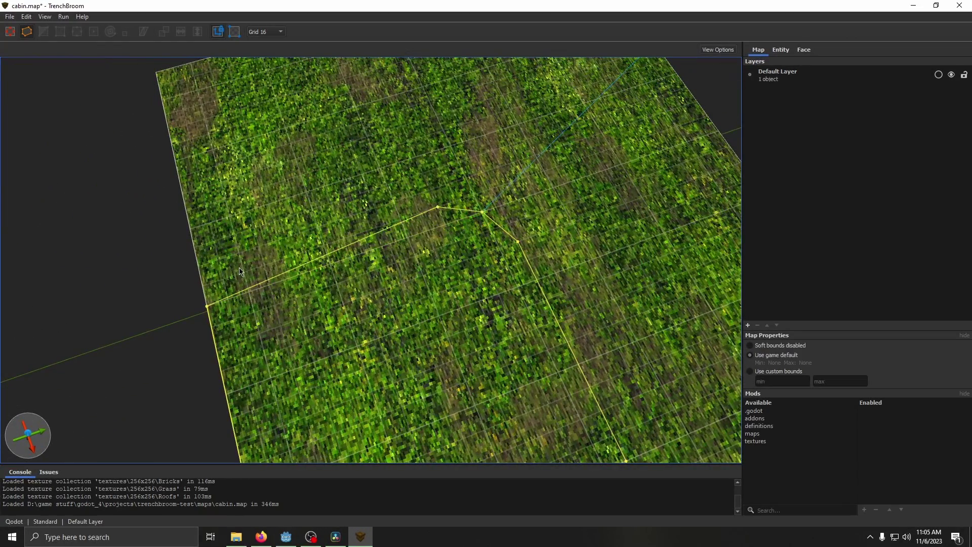
click(244, 276)
key(d)
right_drag(713, 337, 337, 222)
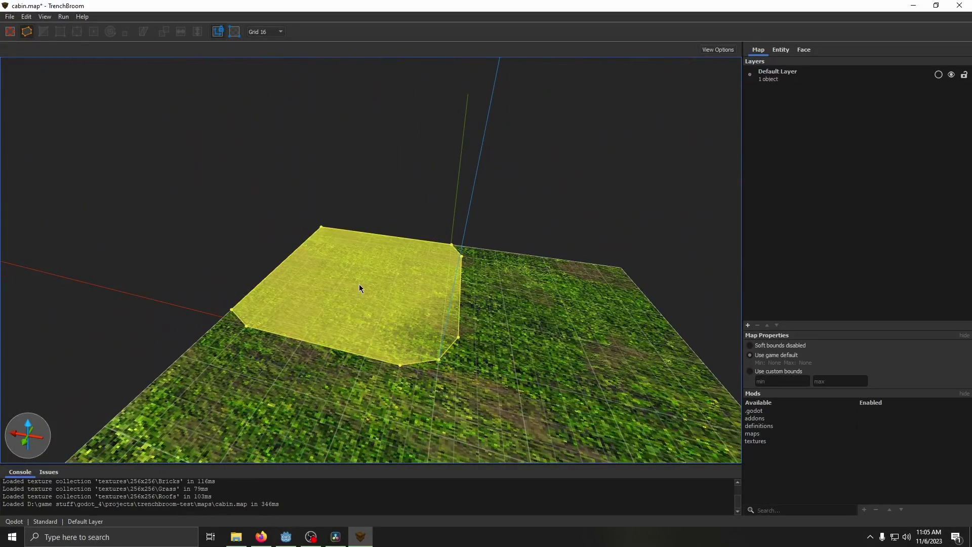
mouse_move(359, 295)
mouse_down()
mouse_move(358, 135)
mouse_move(347, 166)
mouse_move(353, 67)
mouse_move(348, 77)
mouse_up()
scroll(479, 193, down, 6)
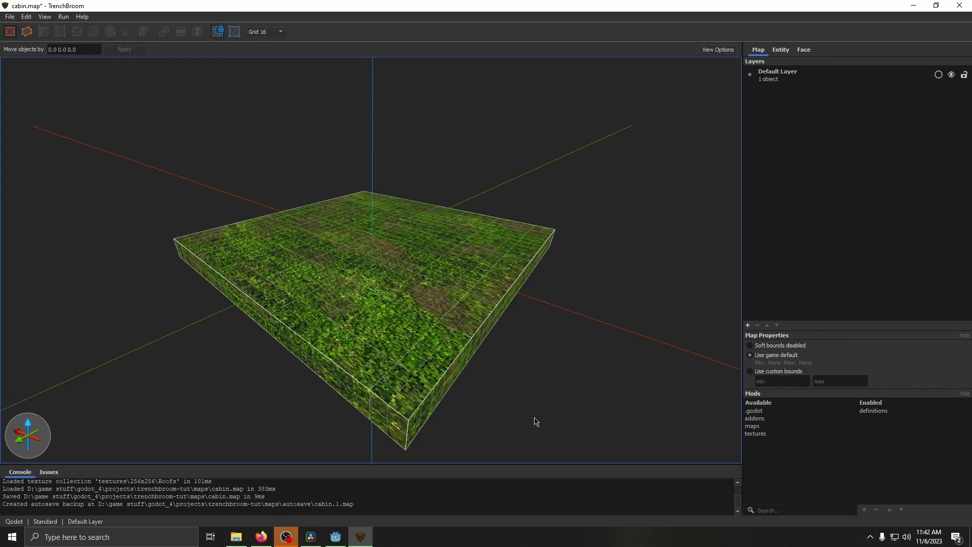
click(374, 356)
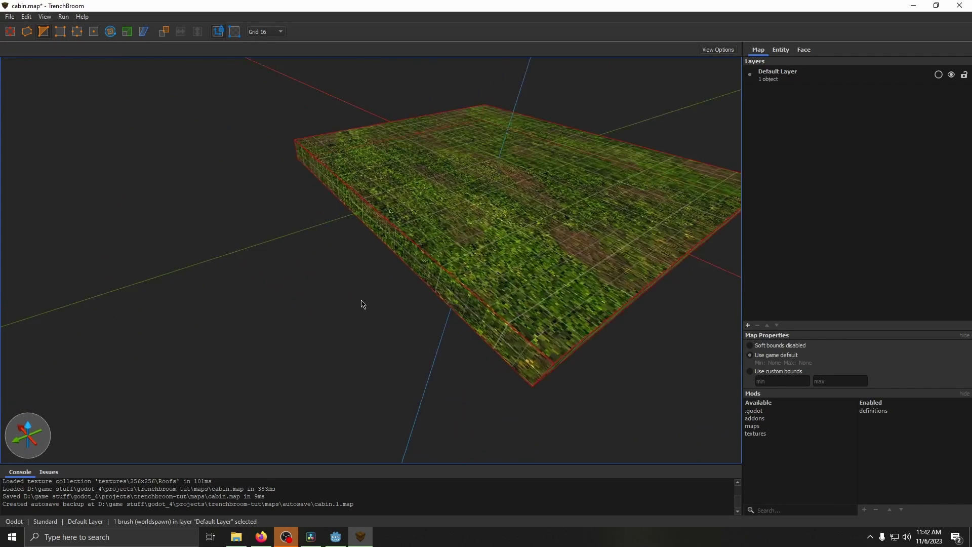
right_drag(362, 304, 423, 276)
key(w)
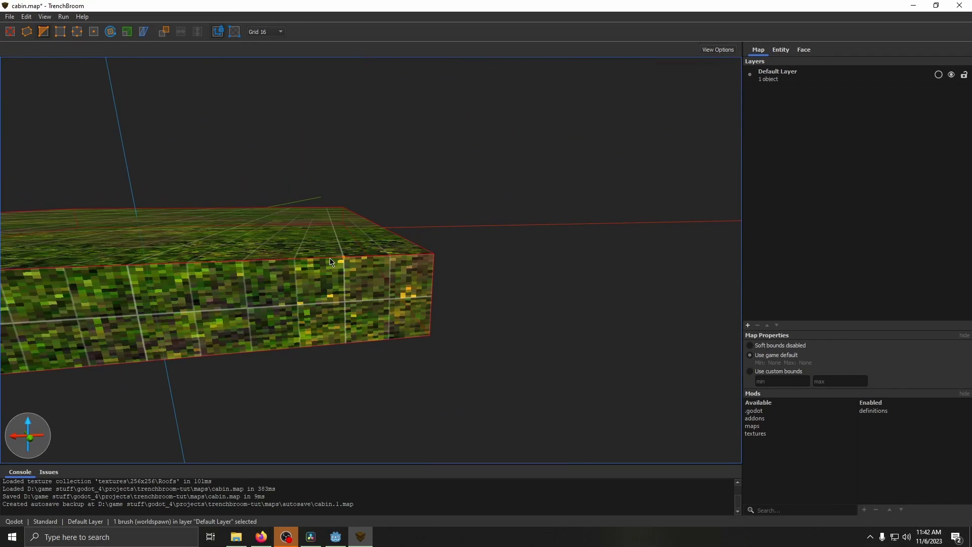
click(343, 257)
click(426, 328)
key(w)
right_drag(505, 355, 496, 360)
key(s)
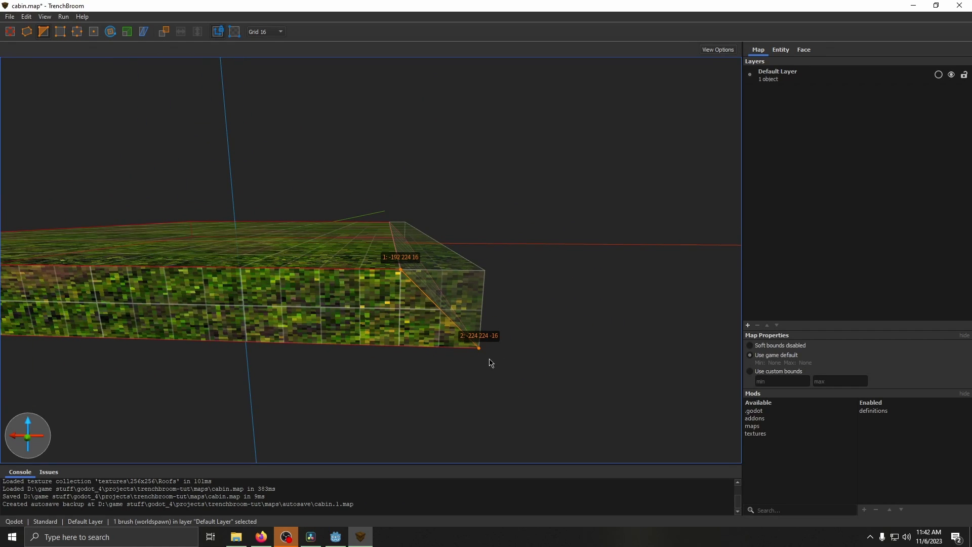
key(Tab)
key(Tab)
key(Tab)
key(Tab)
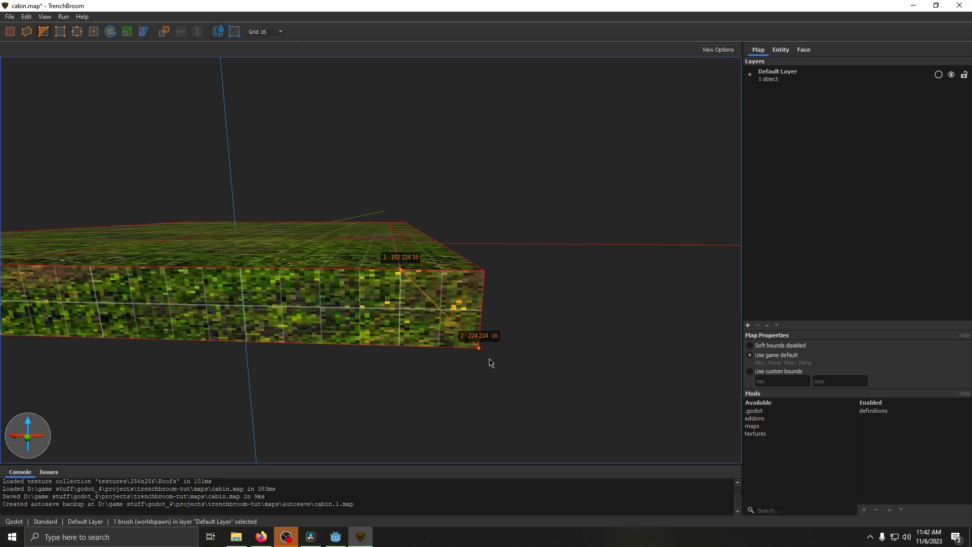
key(Tab)
key(Tab)
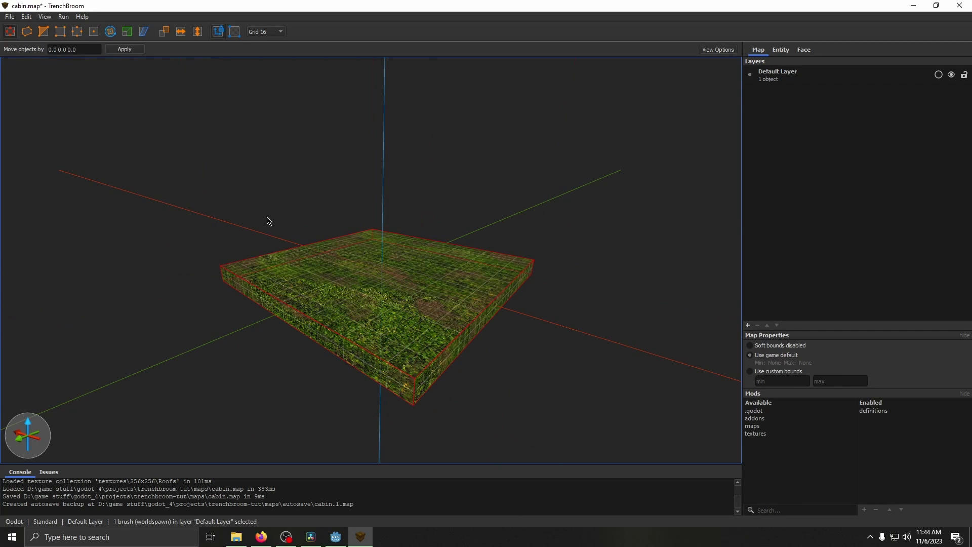
Shear the grass slab's right and left side faces with the Shear tool.
click(144, 32)
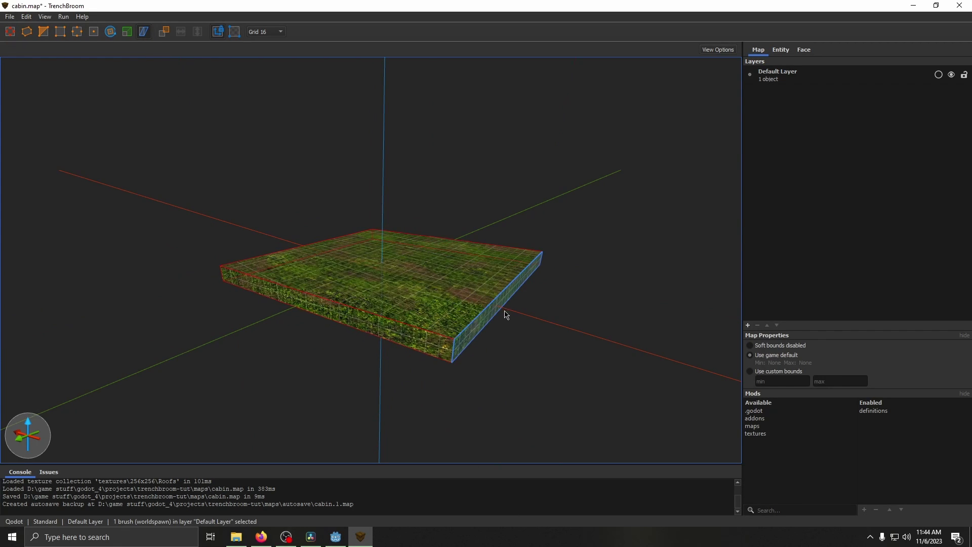
drag(459, 333, 465, 330)
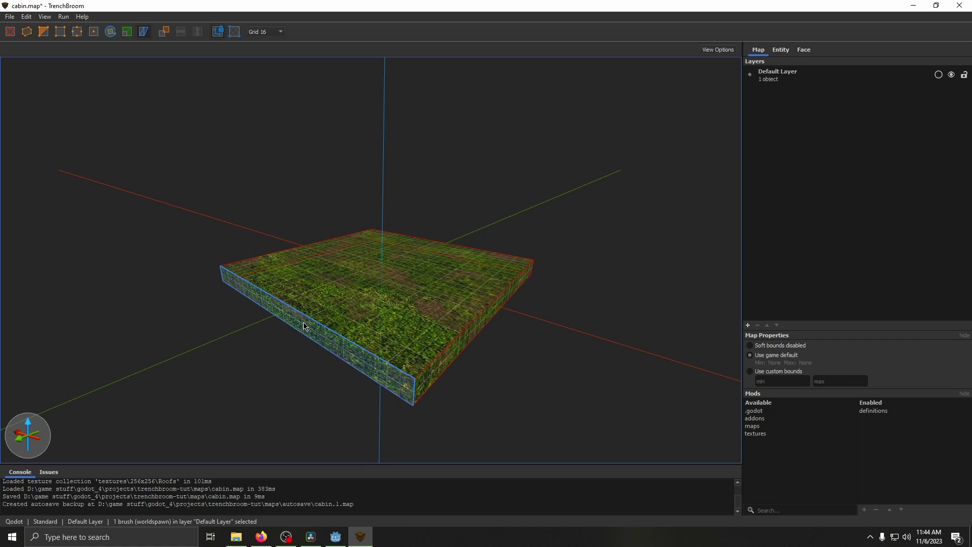
mouse_move(303, 323)
mouse_down()
mouse_move(234, 295)
mouse_move(324, 346)
mouse_move(297, 337)
mouse_up()
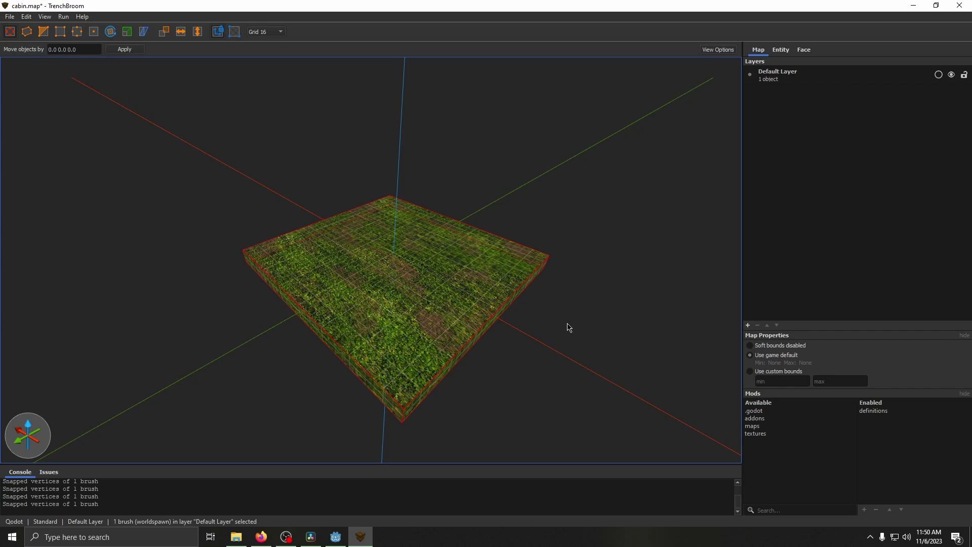
right_drag(567, 324, 565, 323)
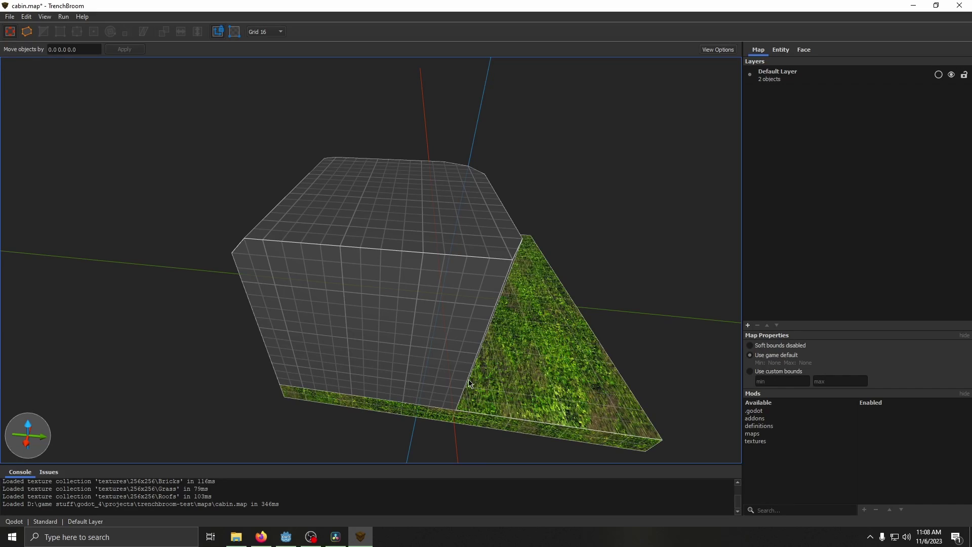
Hollow the grey box with CSG Hollow, look inside, then undo it.
click(27, 17)
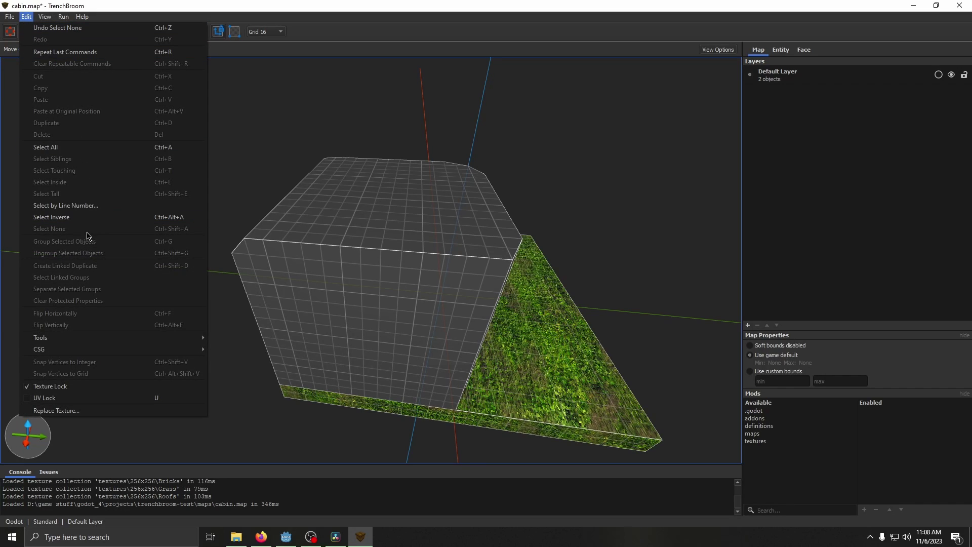
mouse_move(65, 351)
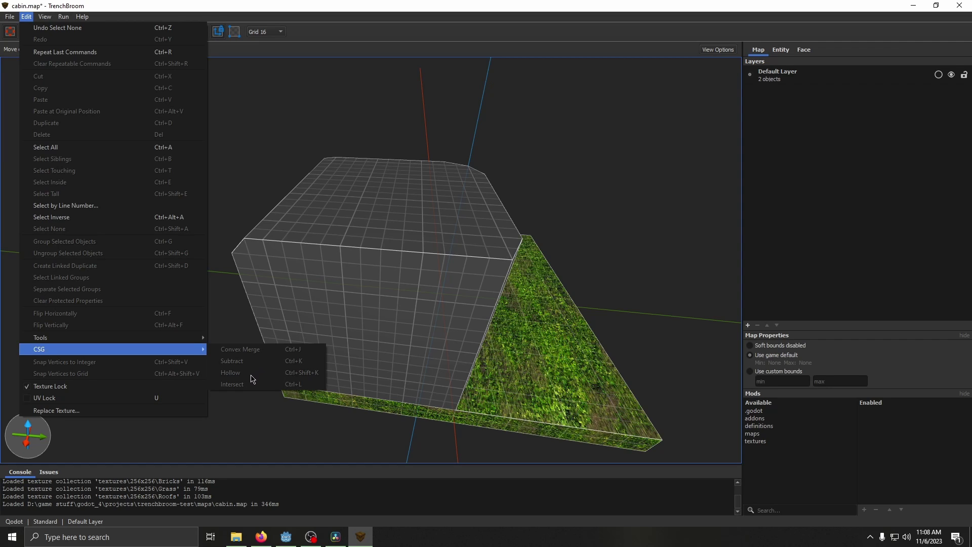
click(335, 307)
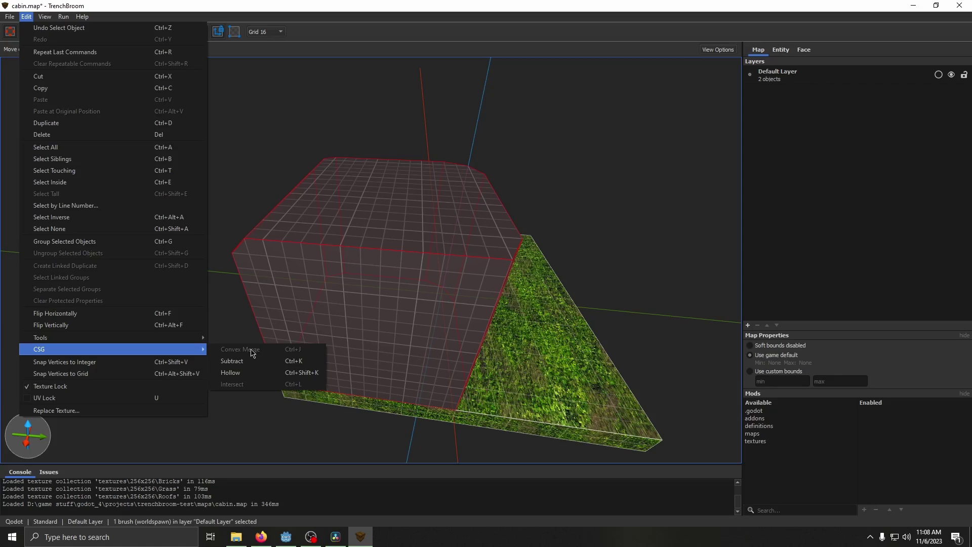
click(244, 375)
right_drag(405, 330, 357, 319)
key(w)
key(s)
scroll(358, 321, down, 5)
key(ctrl+z)
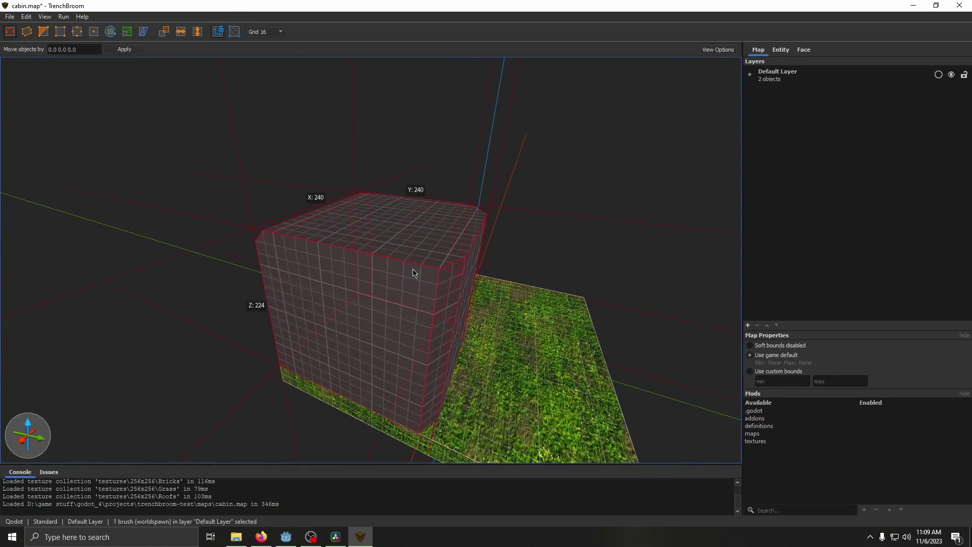
Raise the brush ten grid steps, try CSG Subtract, inspect the cut, then undo.
key(Page_Up)
key(Page_Up)
key(Page_Up)
key(Page_Up)
key(Page_Up)
key(Page_Up)
key(Page_Up)
key(Page_Up)
key(Page_Up)
key(Page_Up)
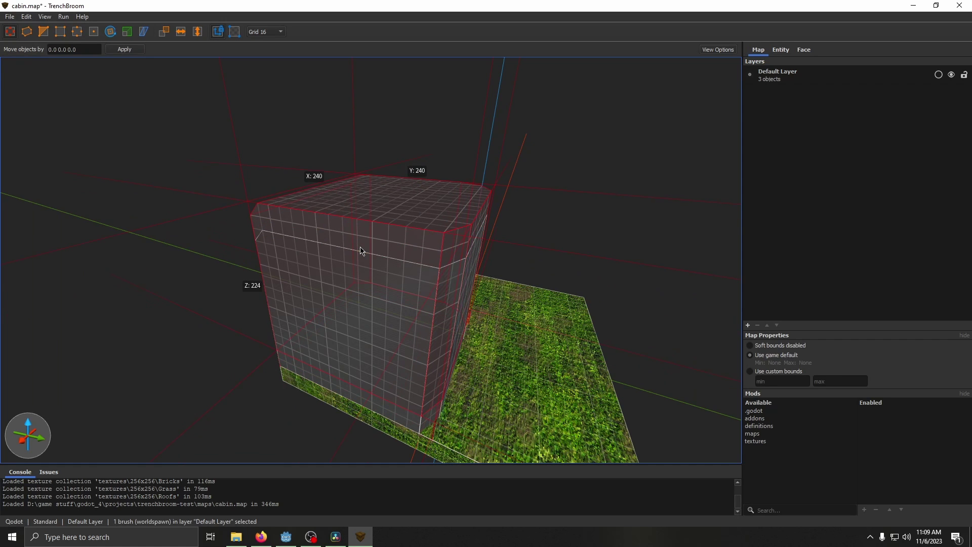
click(26, 17)
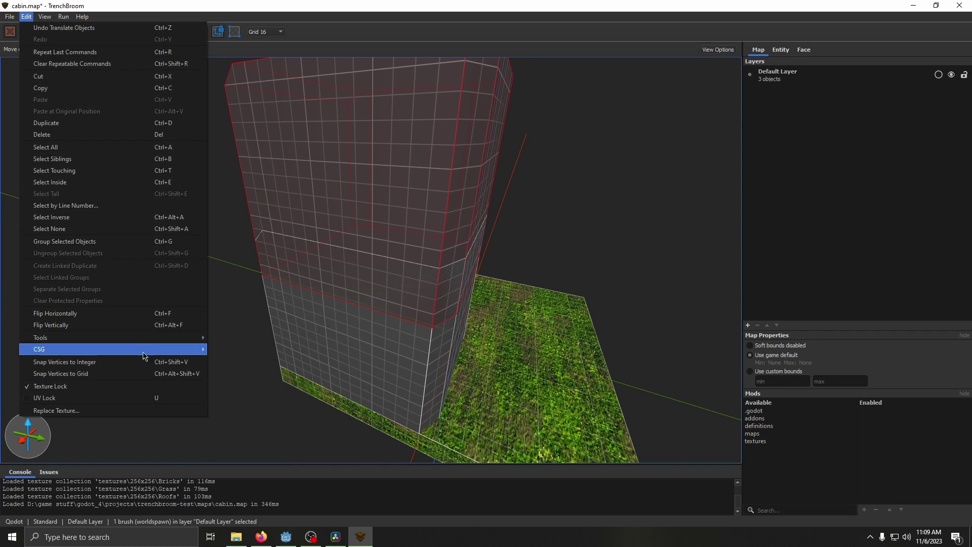
mouse_move(192, 349)
click(258, 361)
mouse_move(379, 323)
right_down()
mouse_move(243, 314)
mouse_move(380, 323)
mouse_move(385, 313)
right_up()
key(w)
key(d)
key(a)
key(s)
key(ctrl+z)
Select both brushes, try CSG Intersect on them, then undo it.
ctrl+click(390, 319)
click(26, 17)
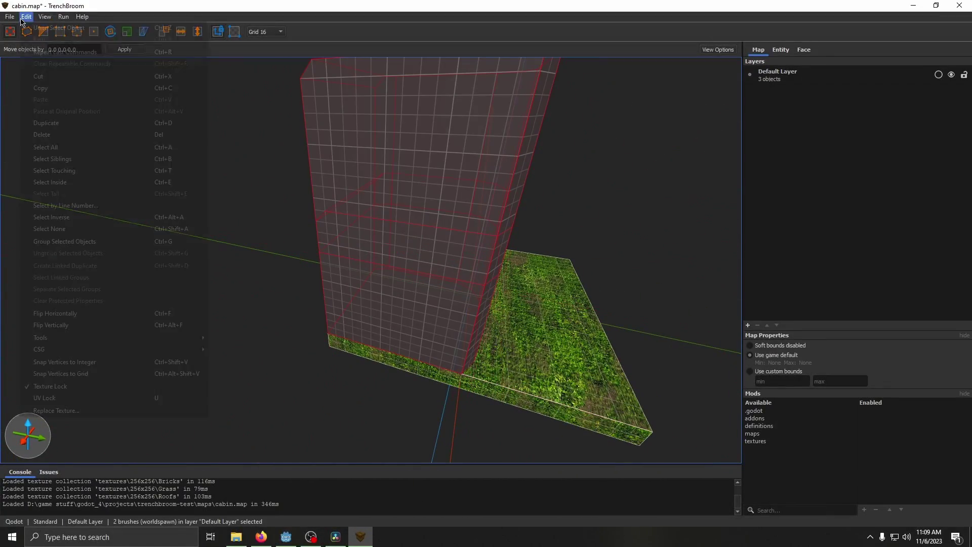
mouse_move(111, 351)
click(250, 386)
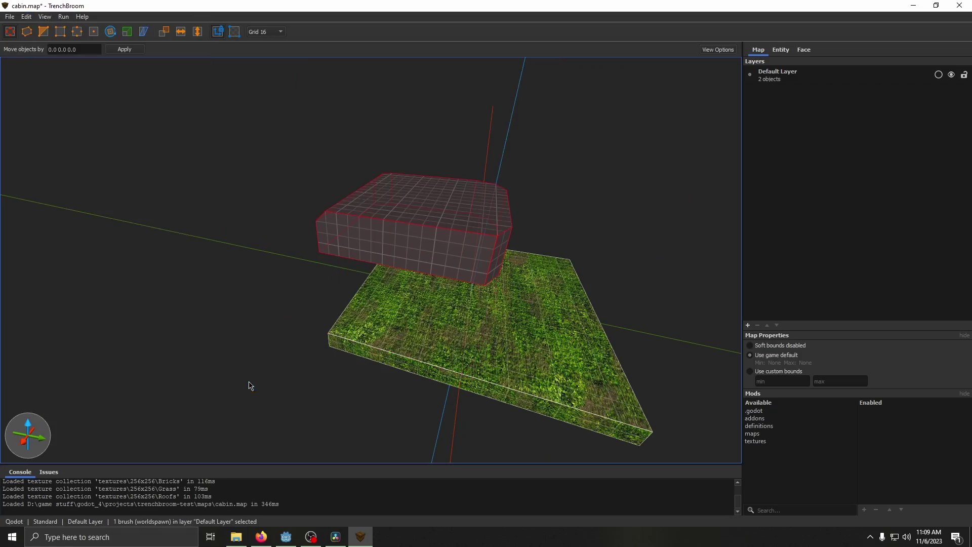
key(d)
mouse_move(390, 317)
right_down()
mouse_move(409, 316)
mouse_move(310, 302)
mouse_move(191, 324)
mouse_move(497, 211)
right_up()
key(ctrl+z)
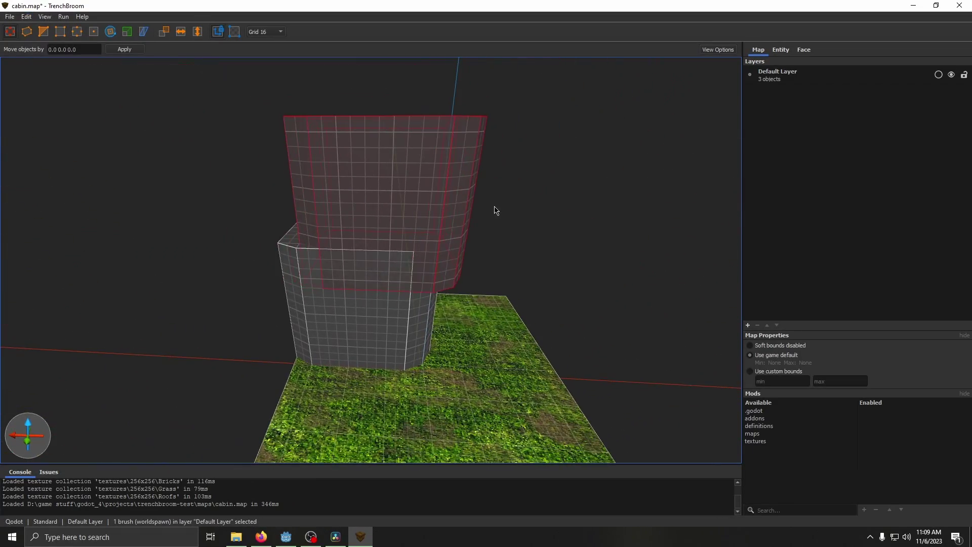
Move the tall brush aside, select both brushes and Convex Merge them into one.
drag(340, 229, 503, 236)
shift+click(350, 228)
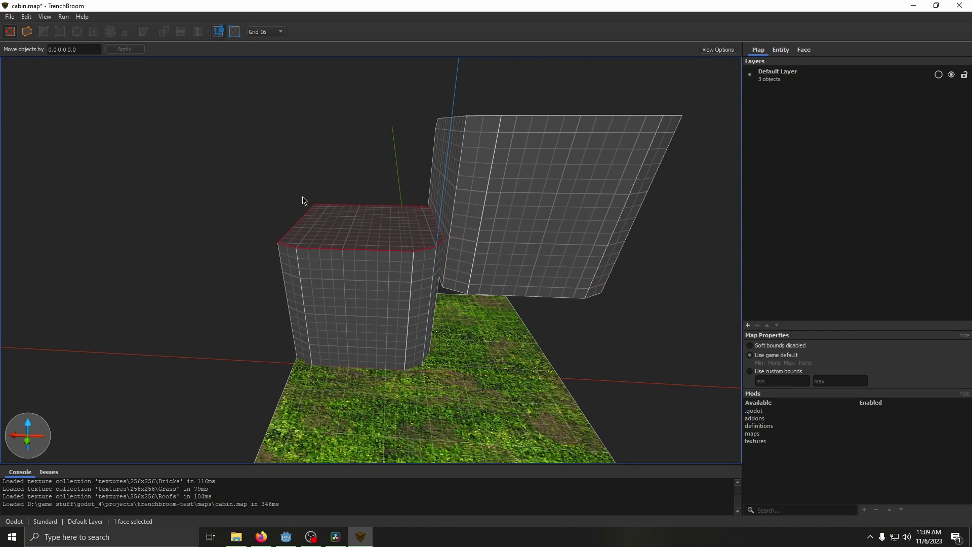
click(302, 298)
ctrl+click(531, 211)
click(27, 17)
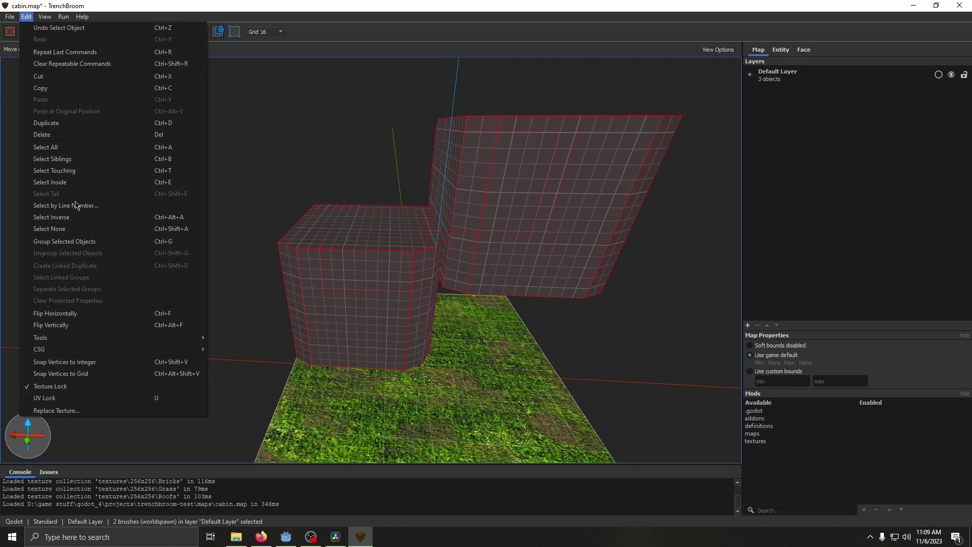
click(217, 345)
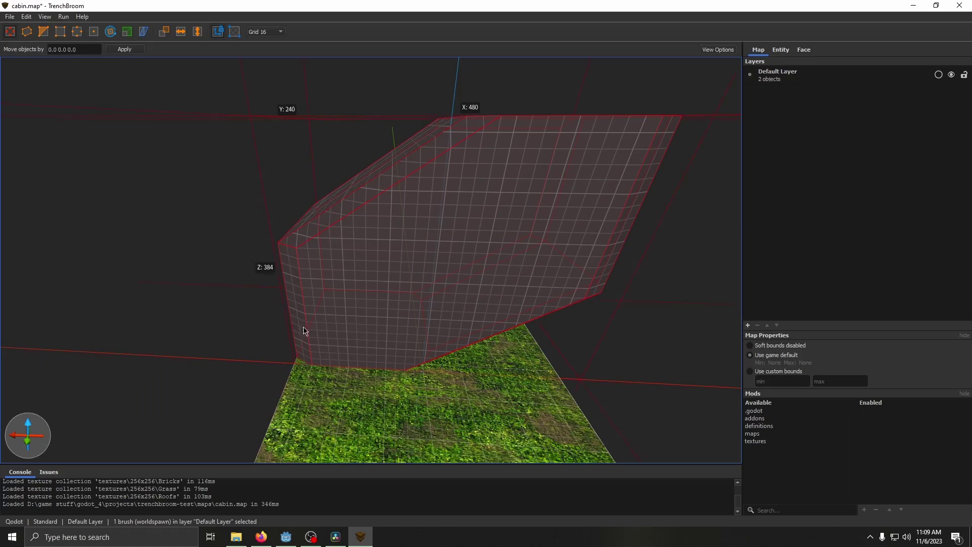
mouse_move(304, 330)
right_down()
mouse_move(671, 332)
mouse_move(617, 335)
right_up()
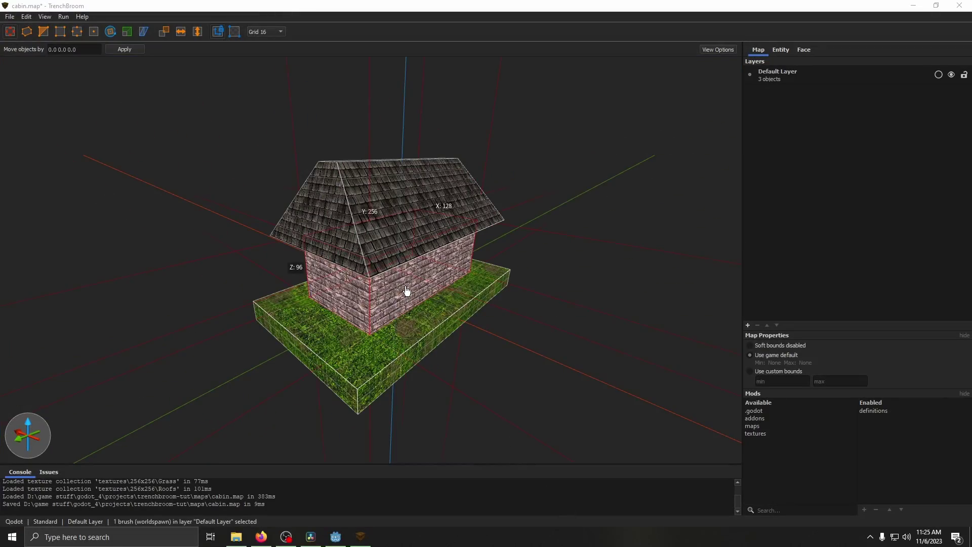
Nudge the brick wall left and right with the arrow keys to see its texture slide.
key(d)
right_drag(522, 313, 490, 307)
key(w)
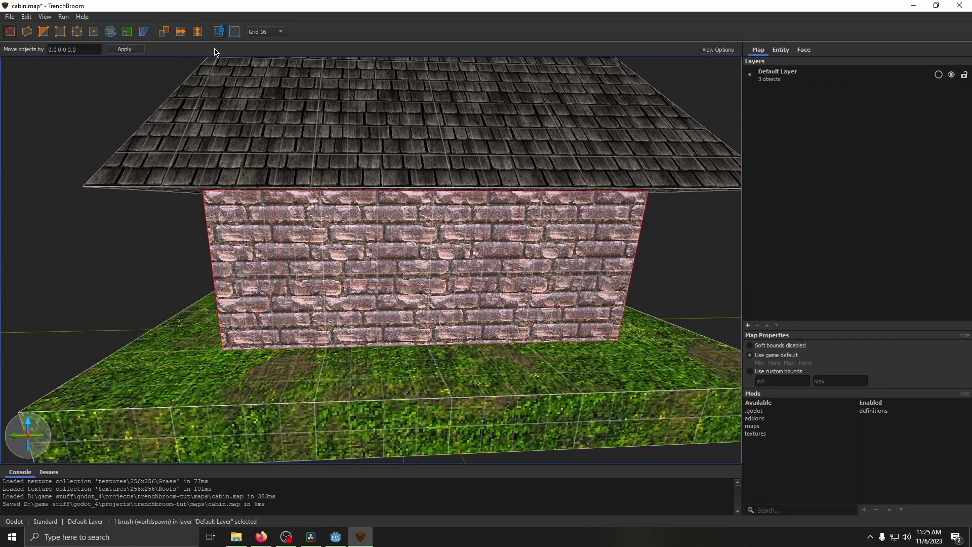
key(Left)
key(Right)
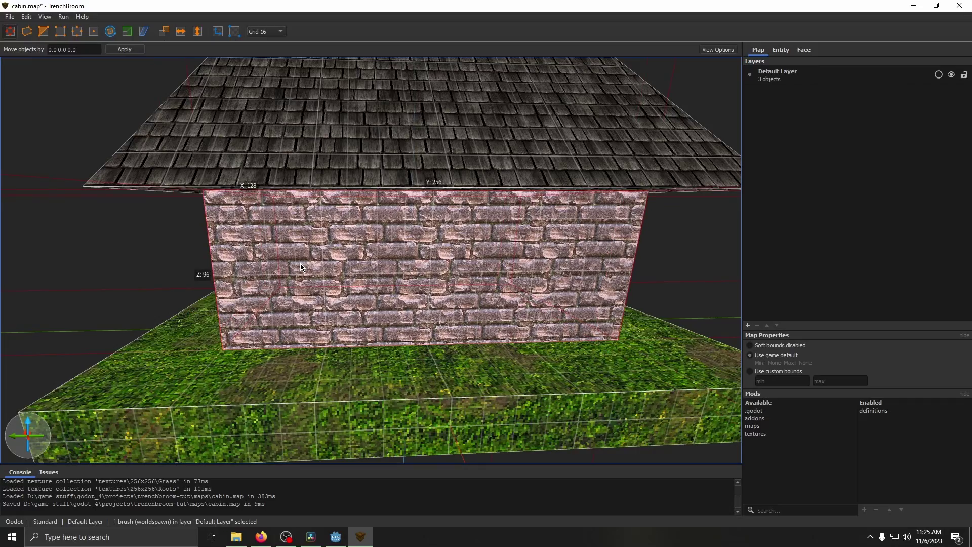
key(Right)
key(Right)
key(Left)
key(Left)
Turn on Texture Lock so the brick texture stays fixed when the wall moves.
right_click(300, 265)
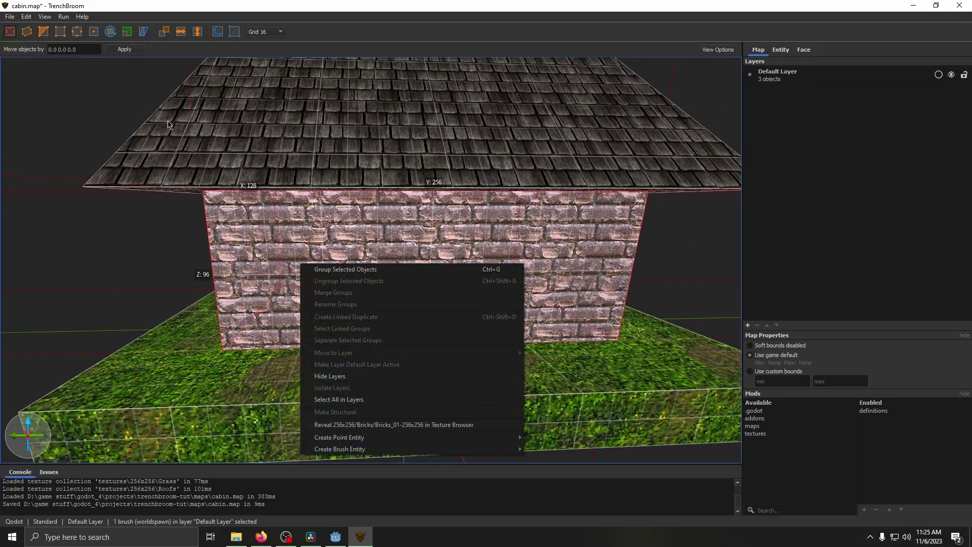
mouse_move(209, 133)
right_down()
mouse_move(219, 144)
mouse_move(210, 144)
right_up()
right_drag(266, 198, 276, 161)
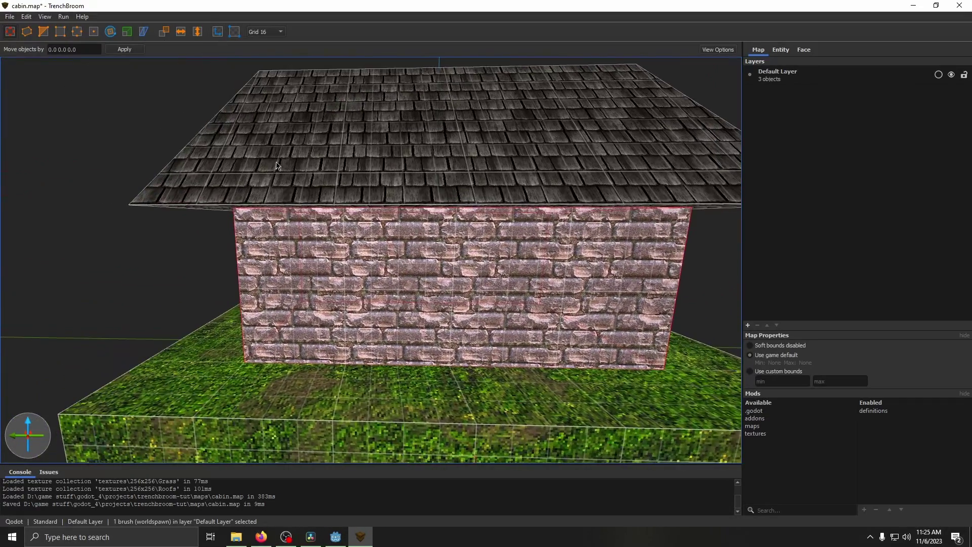
click(217, 35)
right_drag(318, 274, 320, 271)
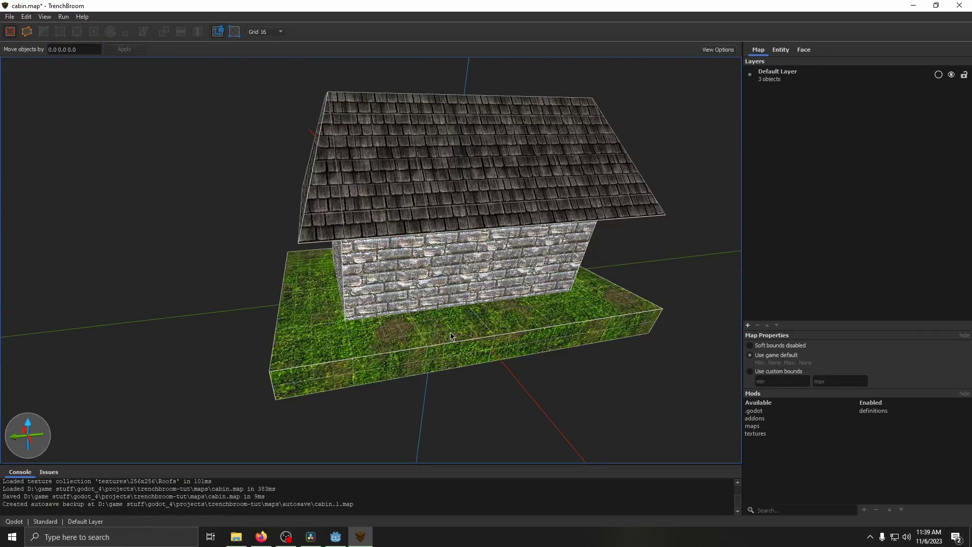
alt+right_drag(513, 291, 412, 292)
click(412, 290)
right_drag(441, 322, 453, 319)
key(a)
key(w)
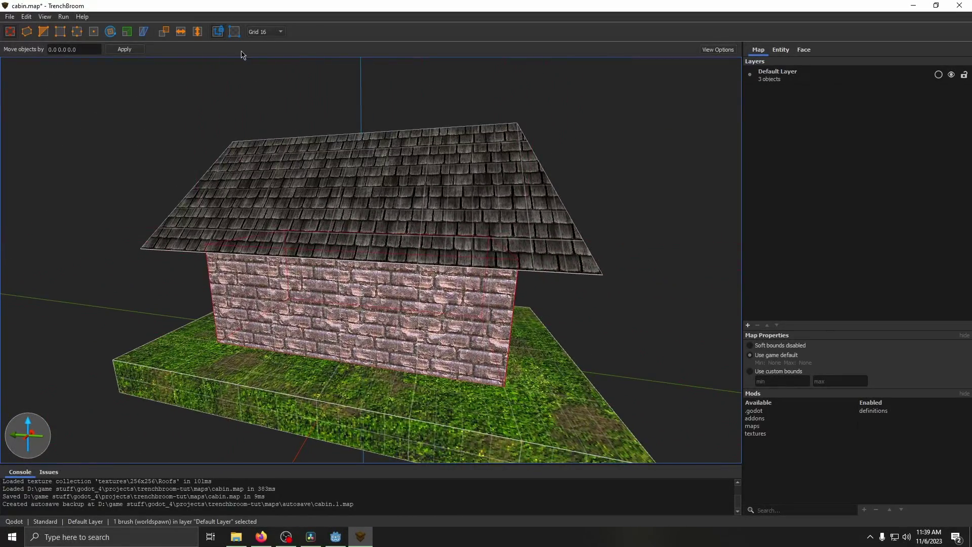
click(233, 32)
click(93, 32)
right_drag(385, 222, 413, 251)
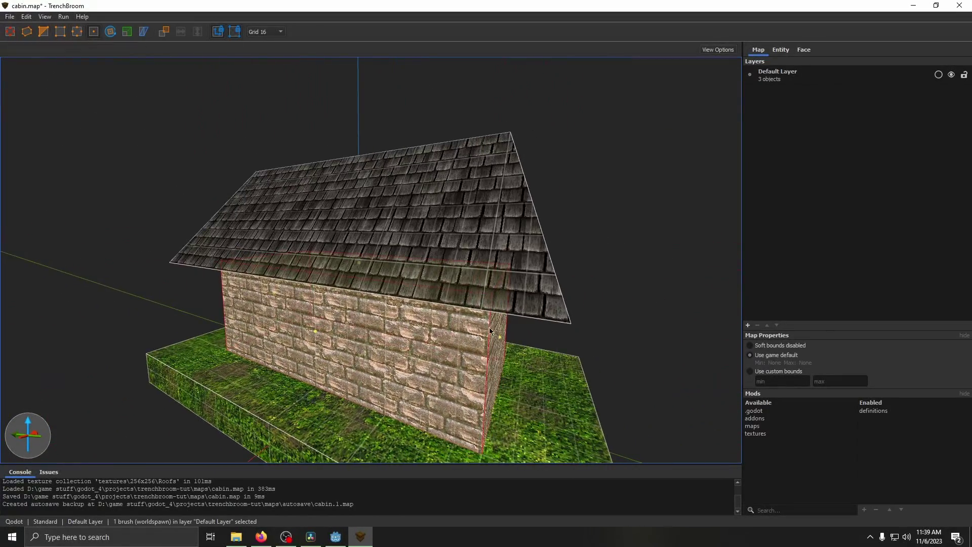
click(499, 338)
key(Page_Up)
key(Page_Up)
key(Page_Up)
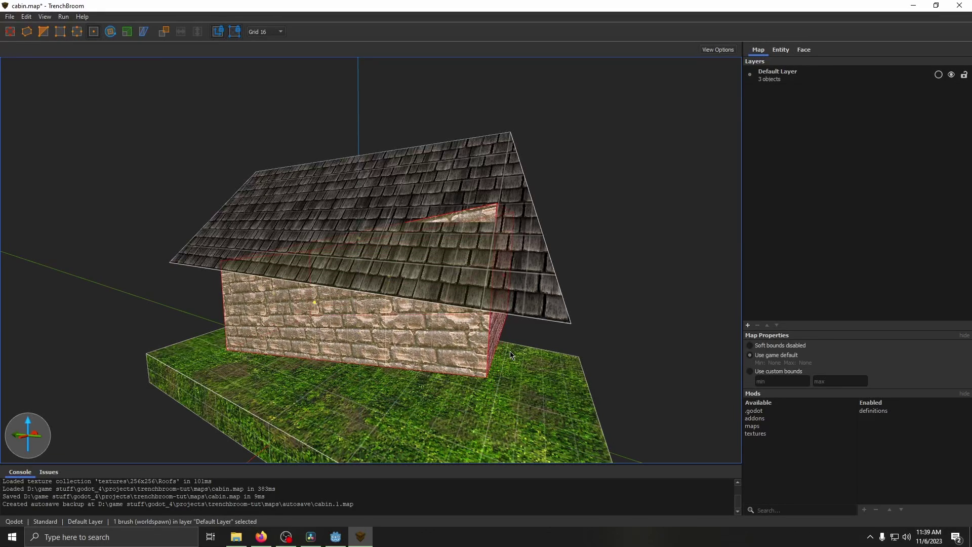
key(Page_Up)
key(Page_Up)
key(Page_Down)
key(Page_Down)
key(Page_Down)
key(Page_Down)
key(Page_Down)
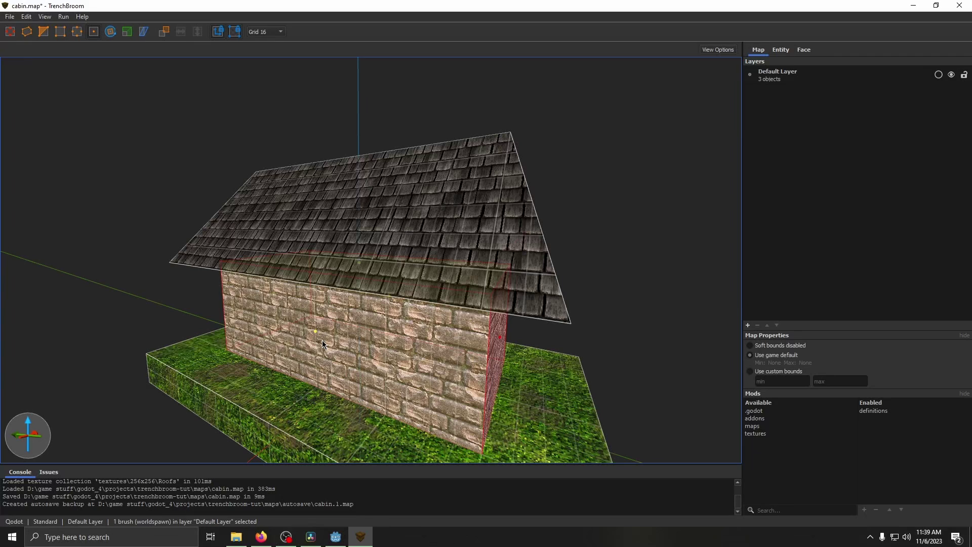
key(Page_Up)
key(Page_Up)
key(Page_Up)
key(Page_Up)
key(Page_Up)
key(Page_Up)
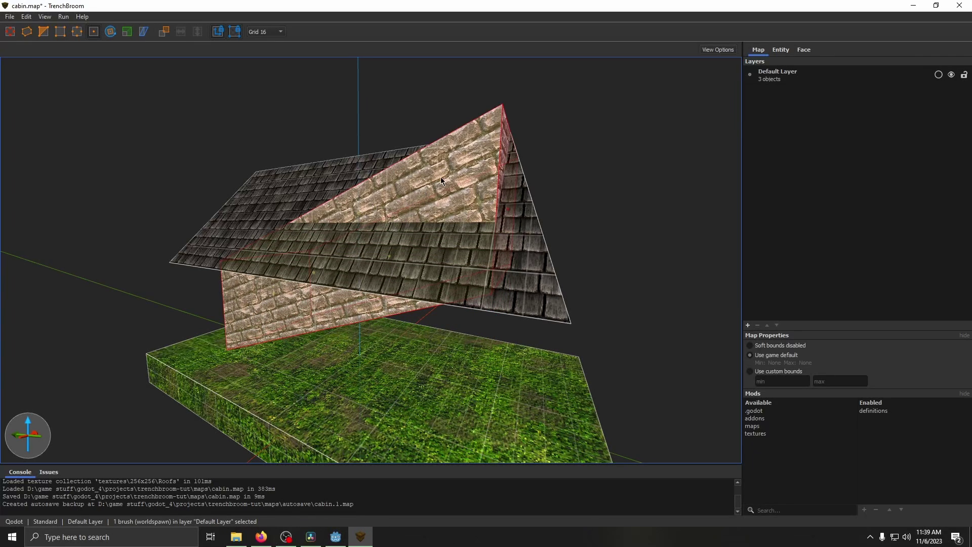
key(Page_Down)
key(Page_Down)
key(Page_Down)
key(Page_Down)
key(Page_Down)
key(Page_Down)
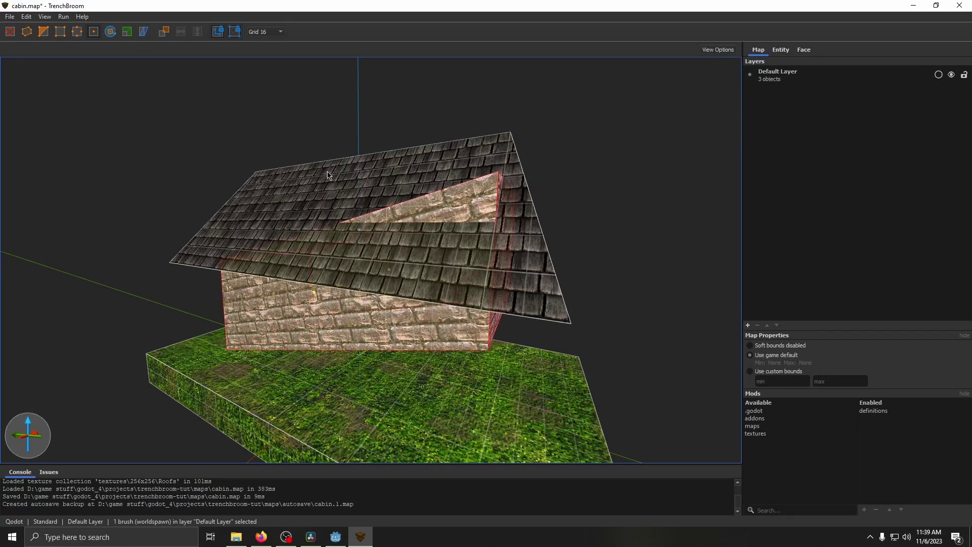
click(238, 32)
key(Page_Up)
key(Page_Up)
key(Page_Up)
key(Page_Up)
key(Page_Up)
key(Page_Up)
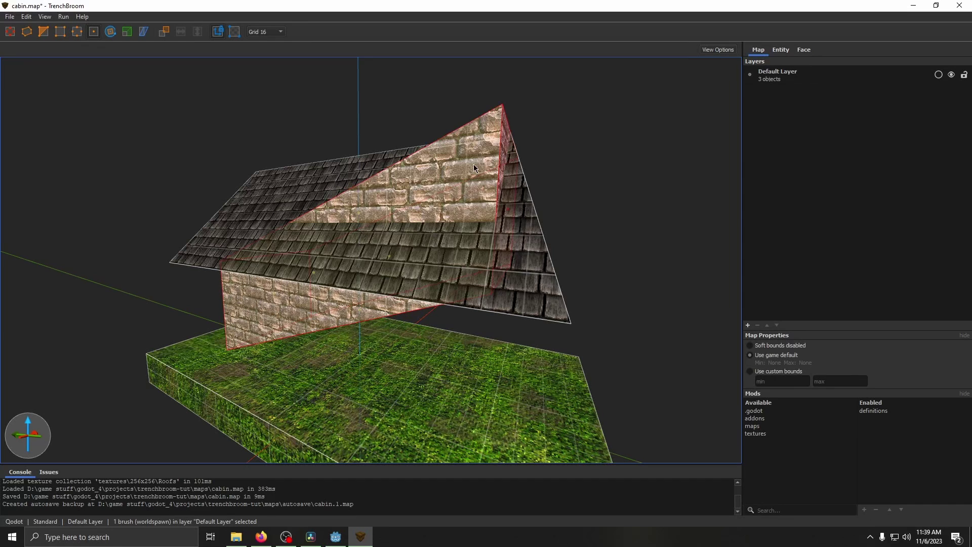
key(Page_Down)
key(Page_Down)
key(Page_Down)
key(Page_Down)
key(Page_Down)
key(Page_Down)
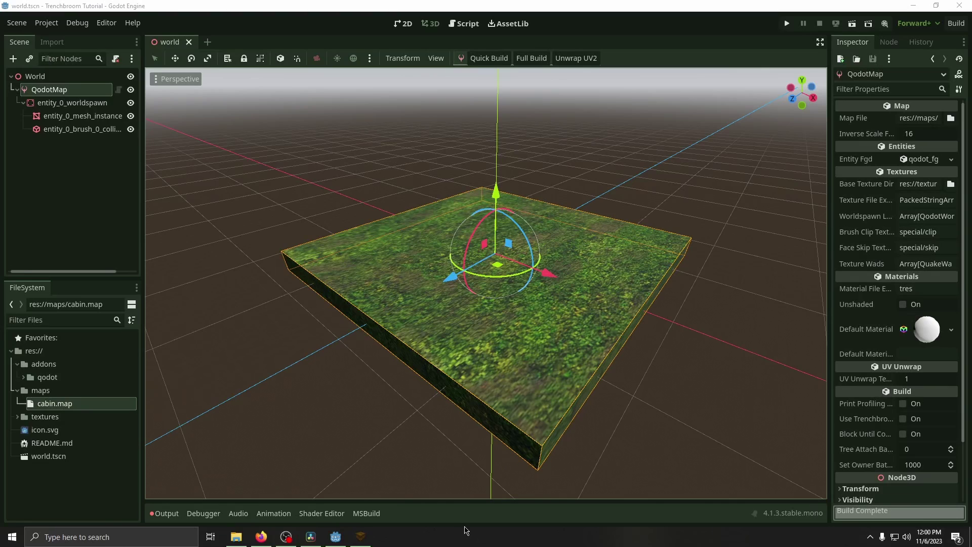
Create a folder named 'definitions' in the project root res://.
right_click(47, 350)
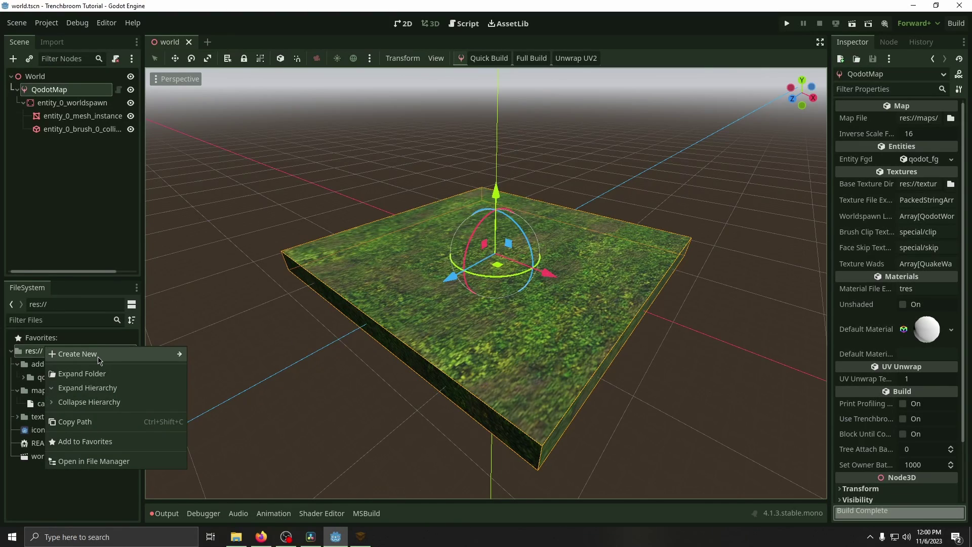
mouse_move(101, 353)
click(221, 364)
text(defin)
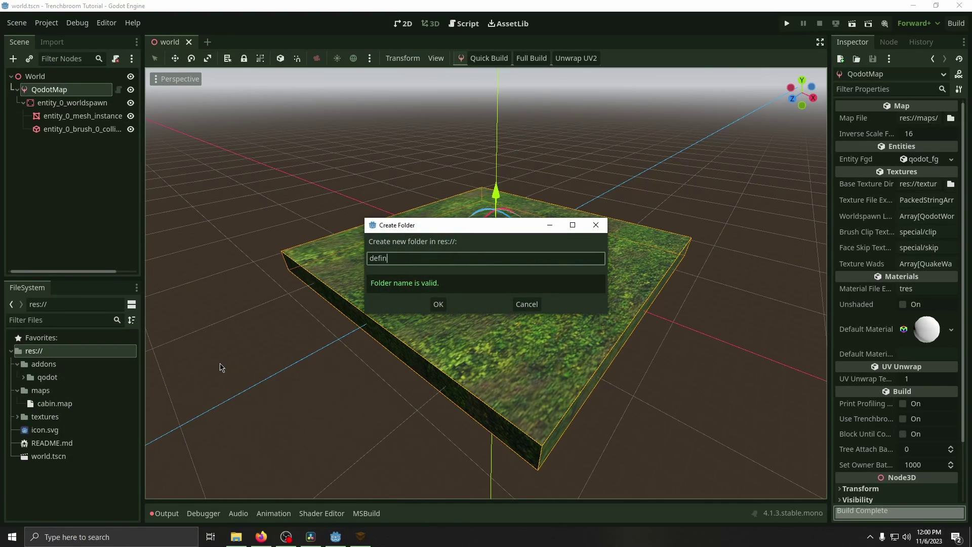
text(itions)
key(Return)
Create a QodotFGDFile resource in definitions and save it as MyGame.tres.
right_click(43, 350)
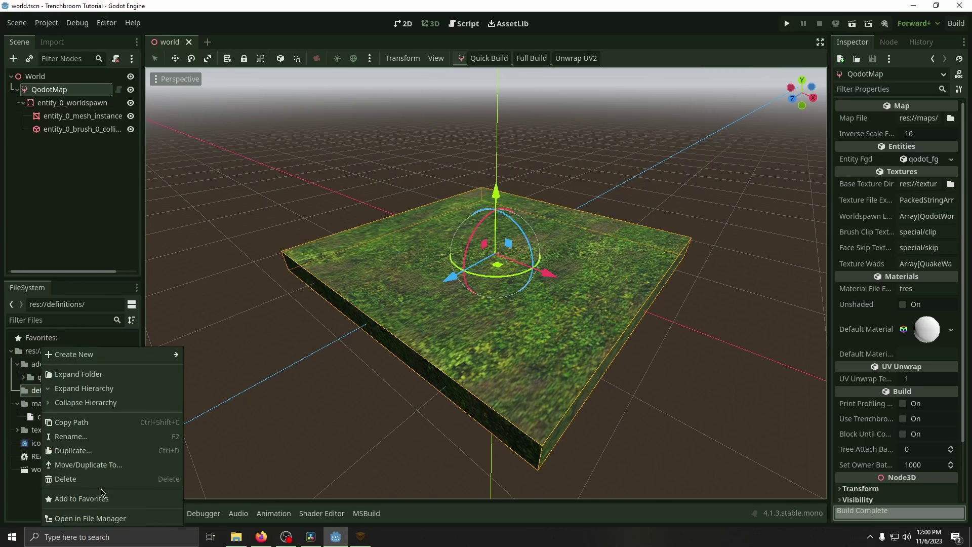
mouse_move(173, 355)
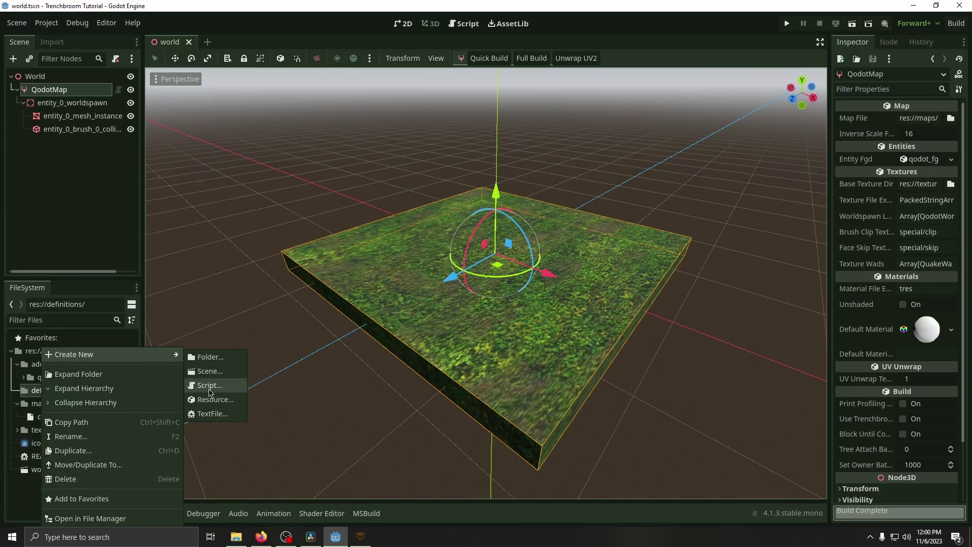
click(209, 402)
text(QodotFGD)
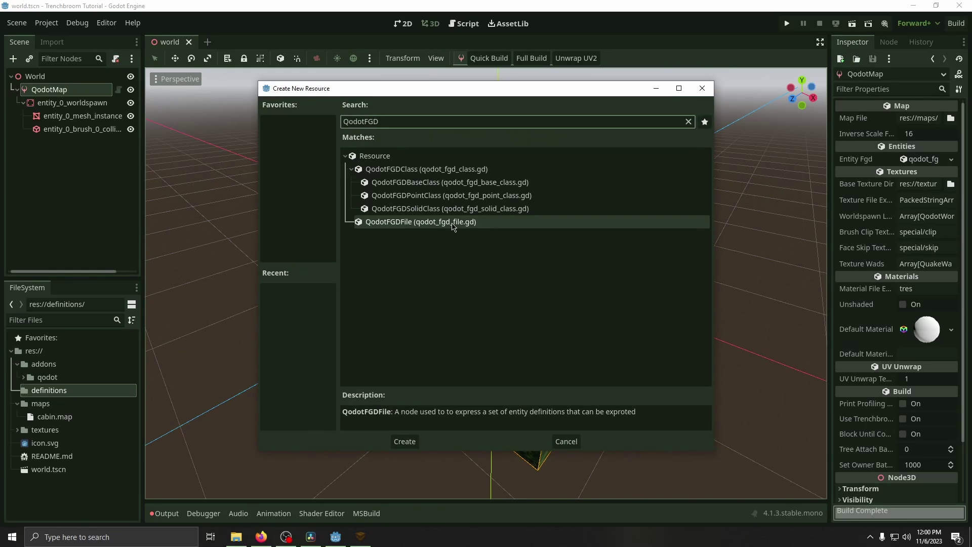
double_click(452, 227)
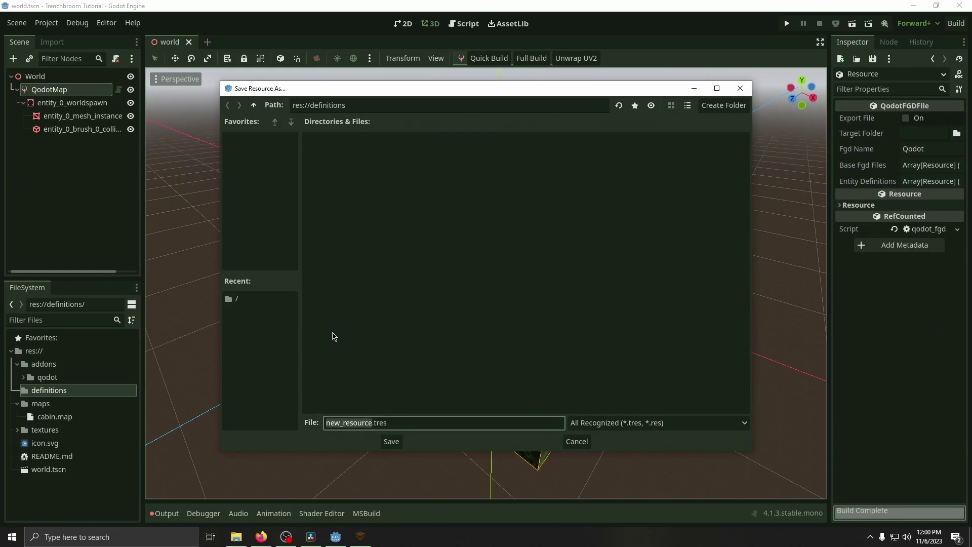
text(MyGF)
text(me)
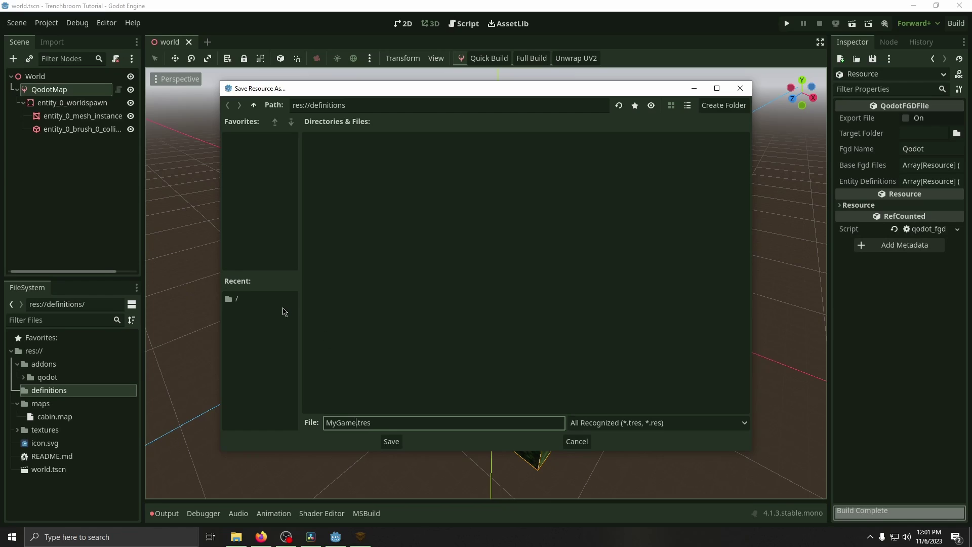
click(392, 442)
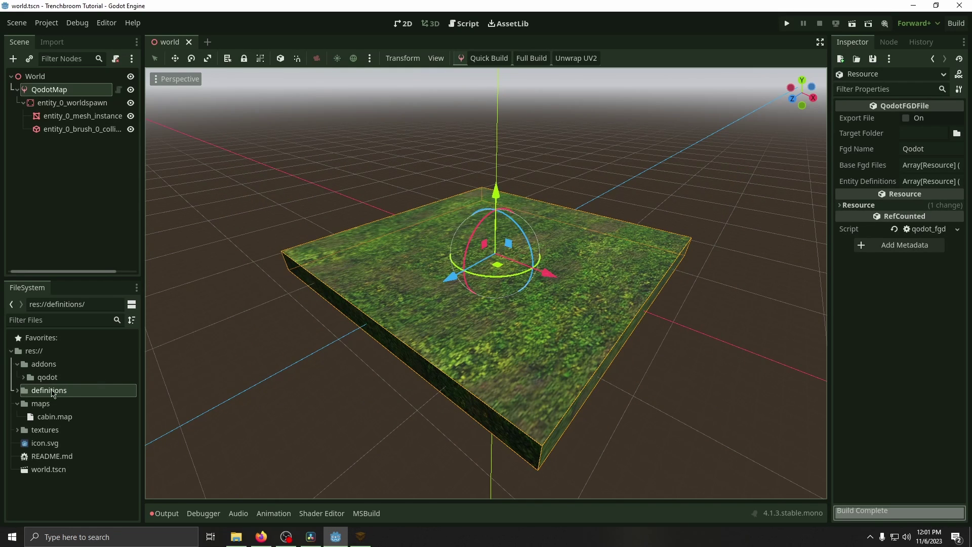
Add addons/qodot/game_definitions/fgd/qodot_fgd.tres to MyGame.tres's Base Fgd Files.
click(36, 403)
click(871, 169)
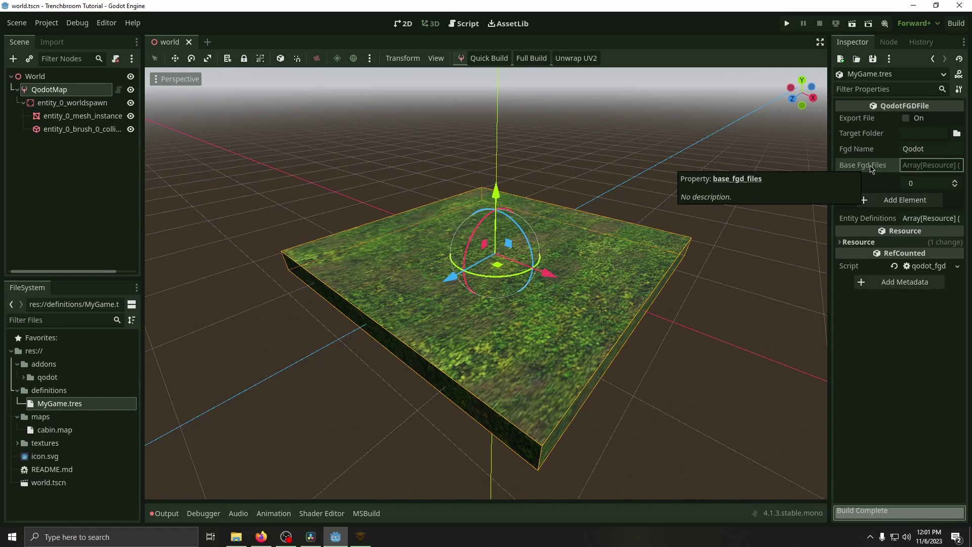
click(21, 378)
scroll(26, 379, down, 1)
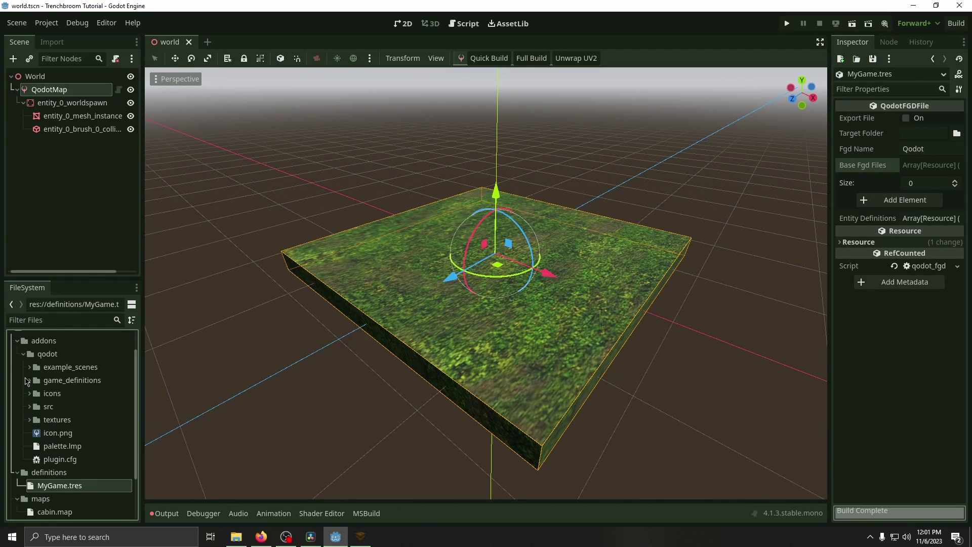
click(29, 383)
click(35, 421)
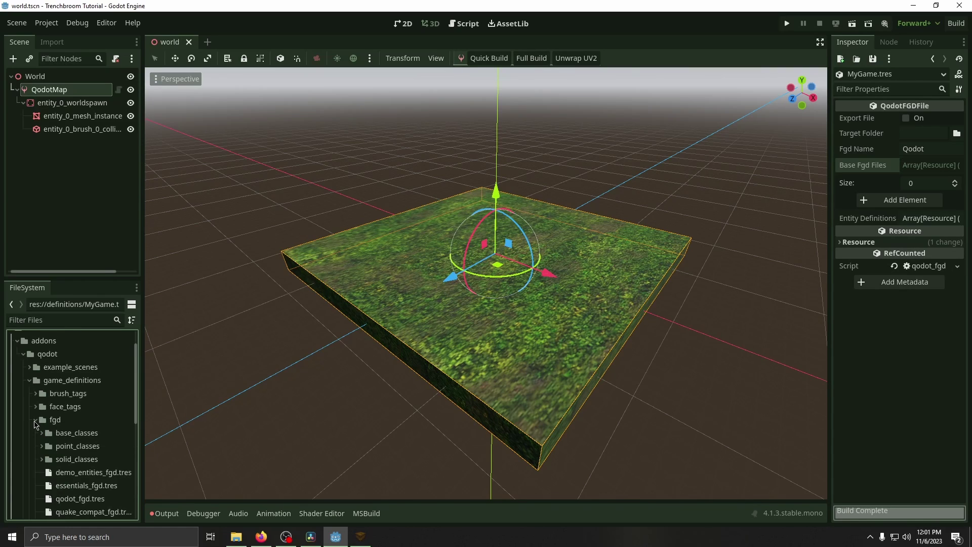
scroll(68, 426, down, 3)
drag(68, 425, 927, 174)
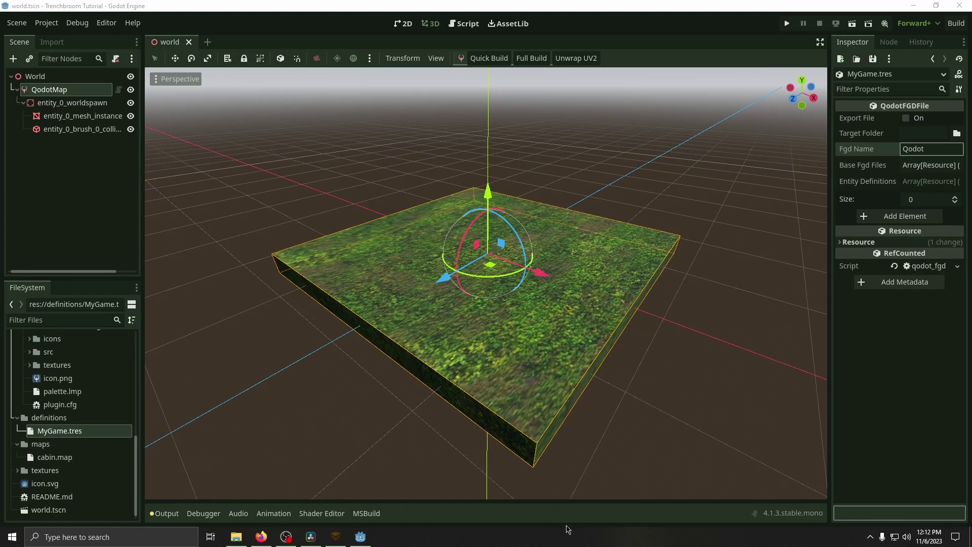
Replace MyGame.tres's Fgd Name with MyGame.
click(923, 152)
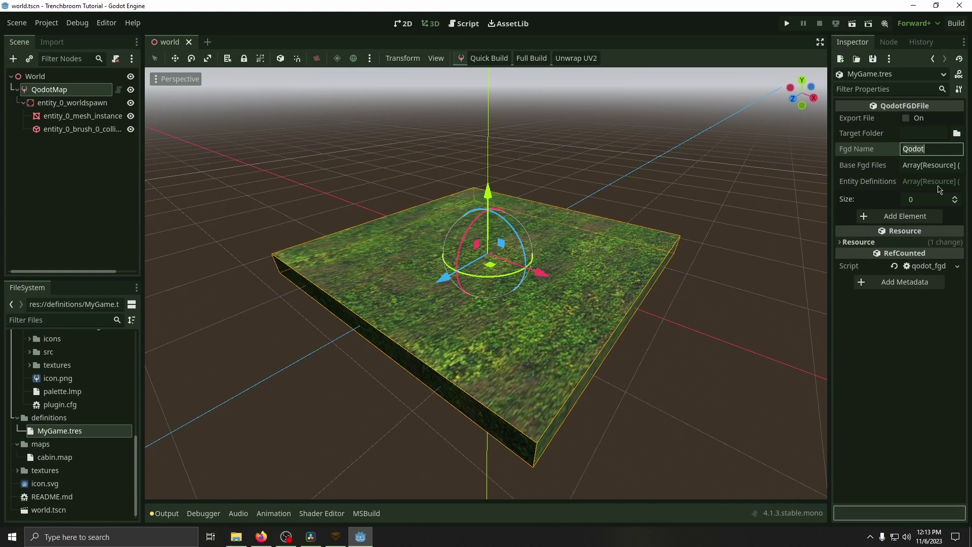
key(ctrl+a)
text(G)
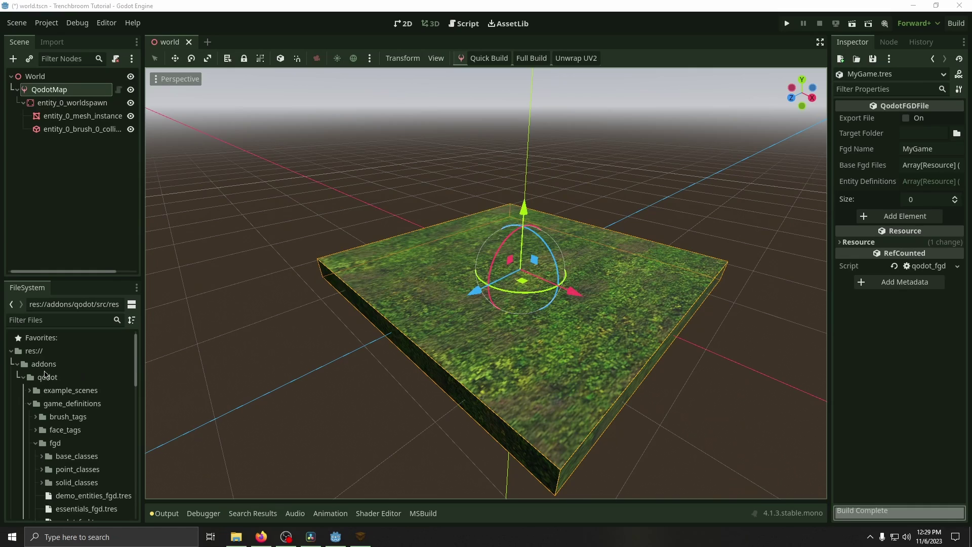
Add fgd/point_classes/light_point_class.tres to MyGame.tres's Entity Definitions.
scroll(49, 445, down, 1)
click(43, 448)
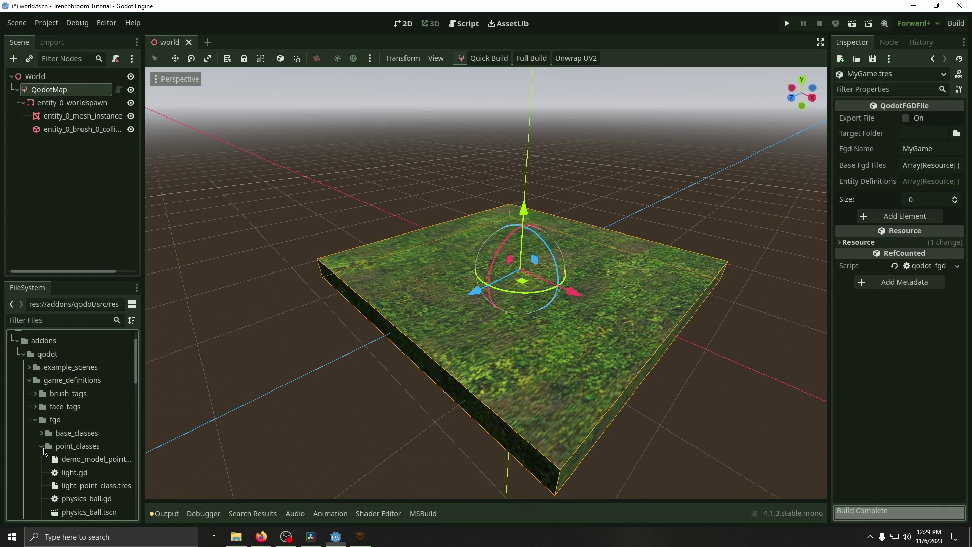
scroll(61, 436, down, 3)
click(101, 416)
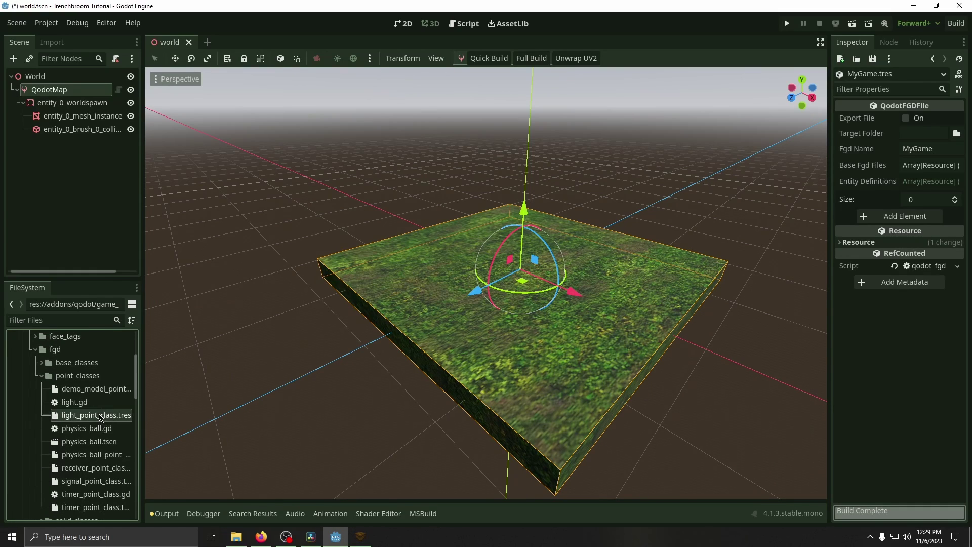
drag(101, 417, 914, 191)
Save the scene and toggle the FGD file's export option.
key(ctrl+s)
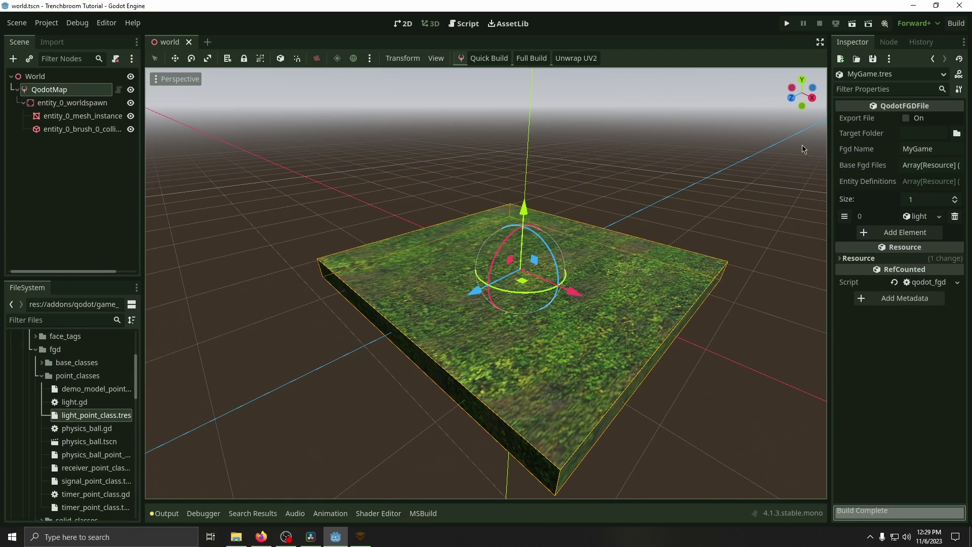
click(910, 120)
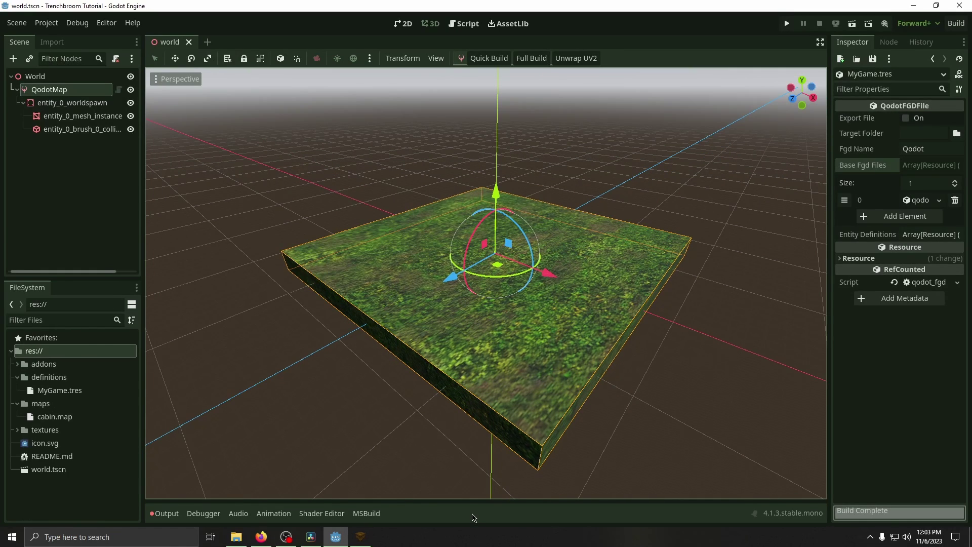
click(18, 364)
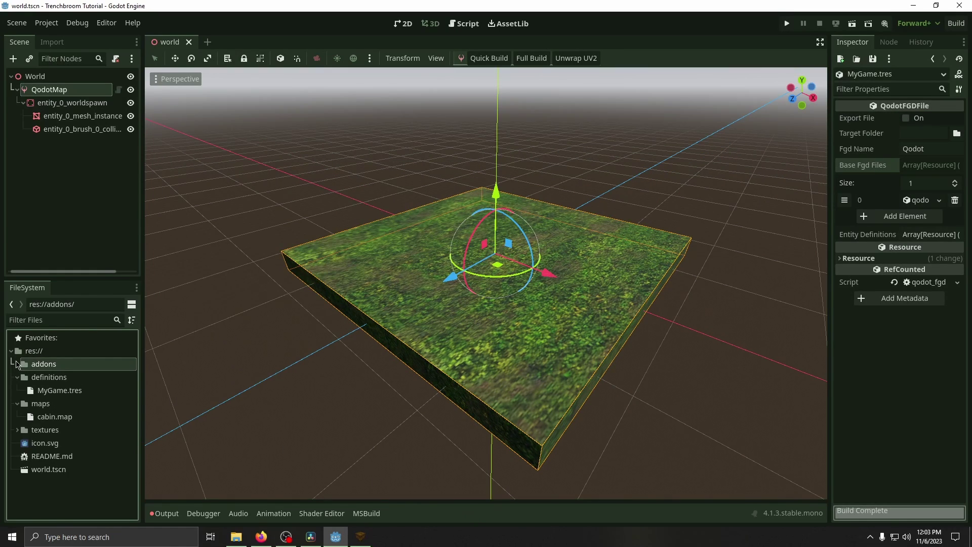
In trenchbroom_game_config.tres, remove the four Fgd Files entries and add MyGame.tres instead.
scroll(93, 454, down, 5)
double_click(92, 456)
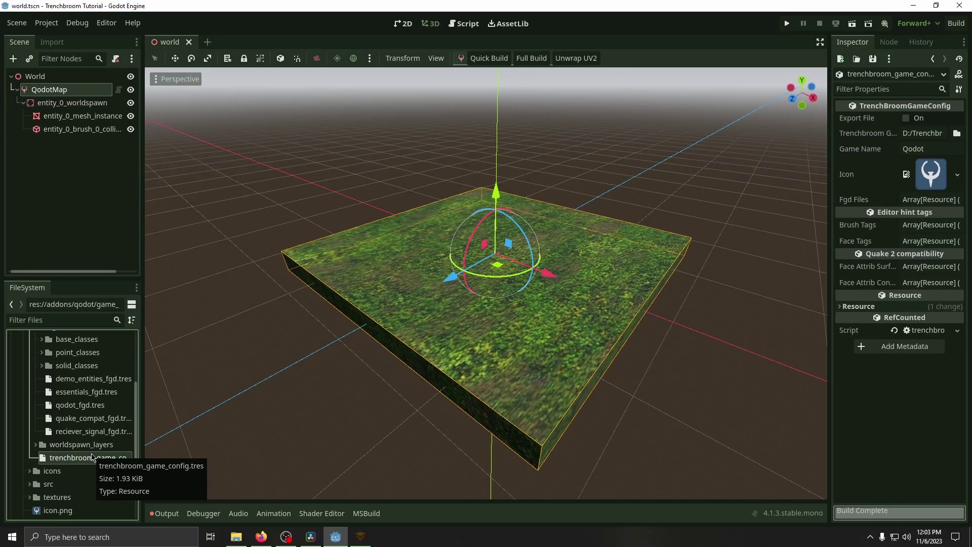
click(931, 200)
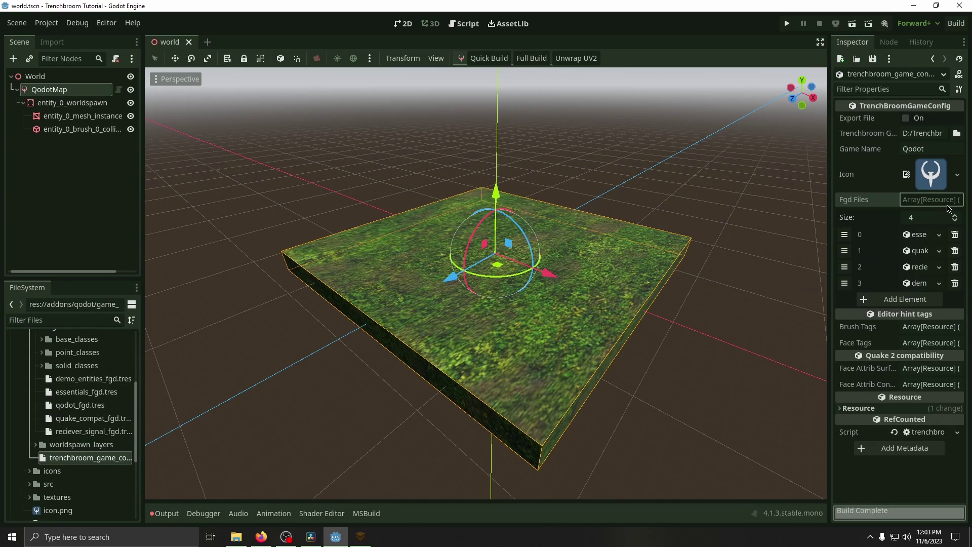
click(956, 221)
click(956, 221)
click(956, 220)
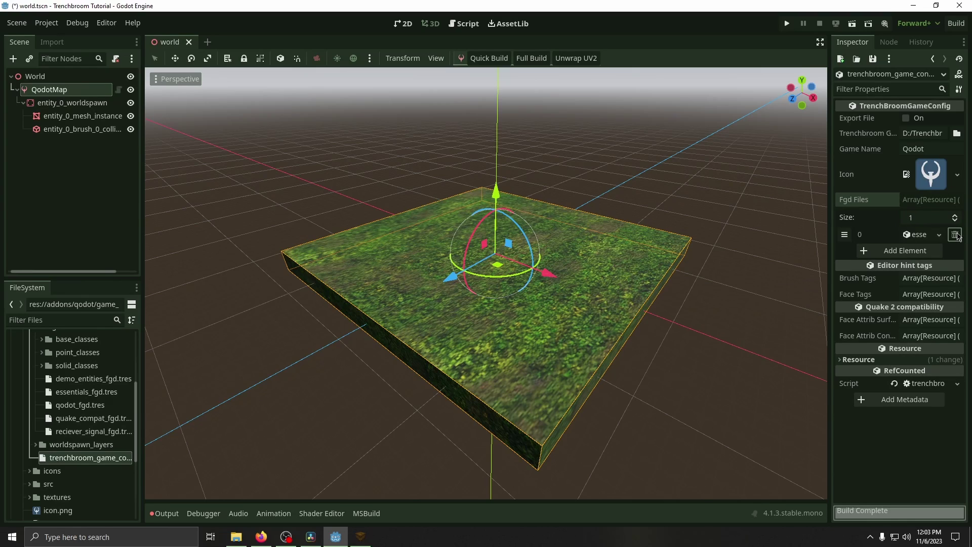
click(955, 220)
scroll(64, 439, down, 4)
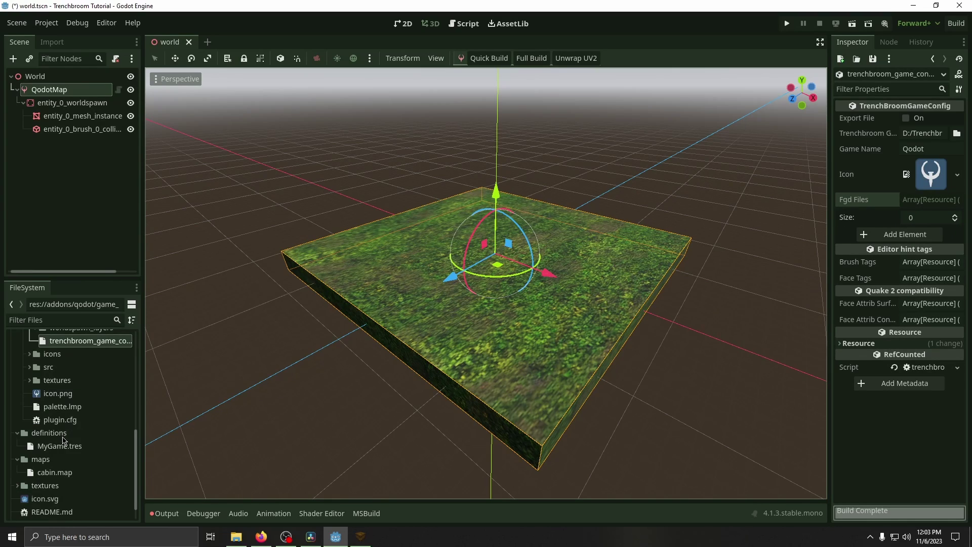
drag(62, 452, 906, 203)
drag(906, 203, 907, 203)
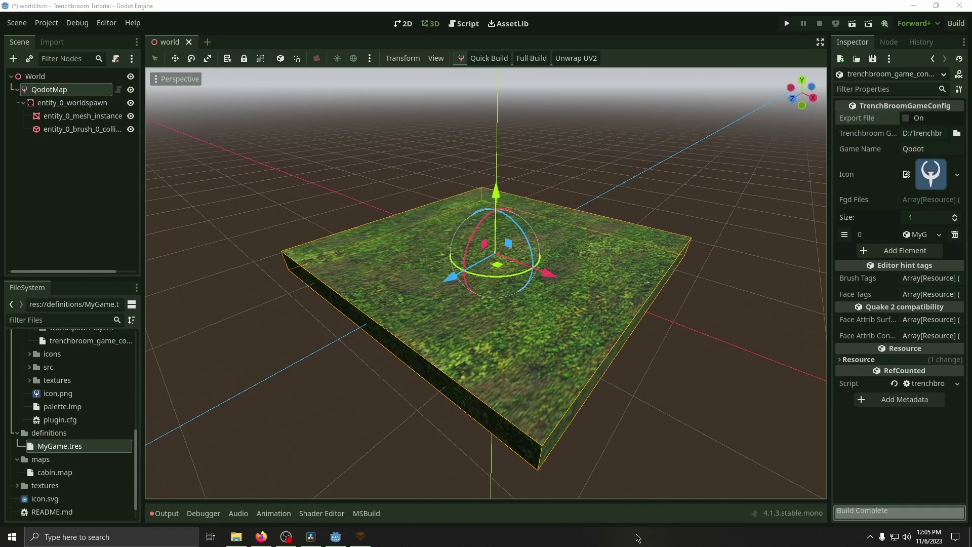
Rename the game to TrenchboomEntities and tick Export File.
click(919, 145)
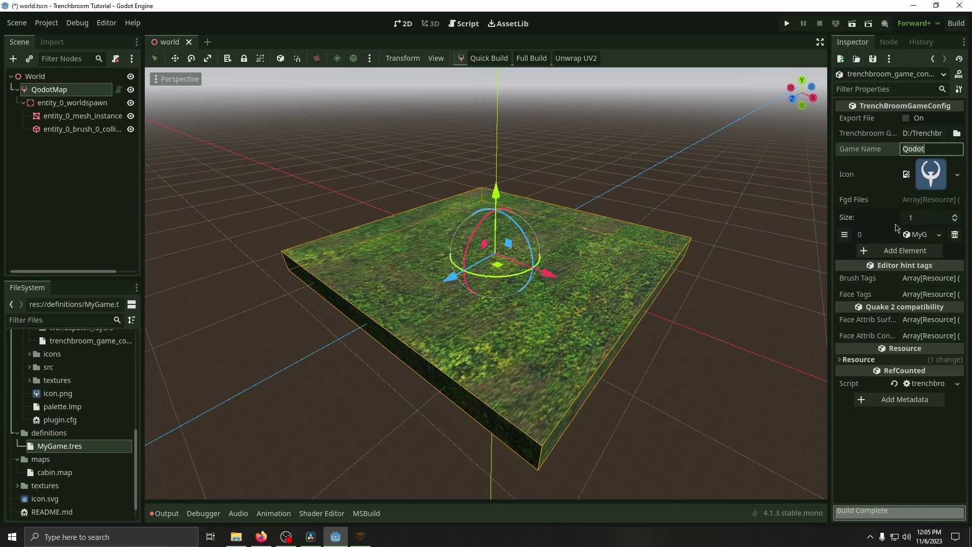
key(ctrl+a)
text(Tr)
text(enchboomEntities)
key(Return)
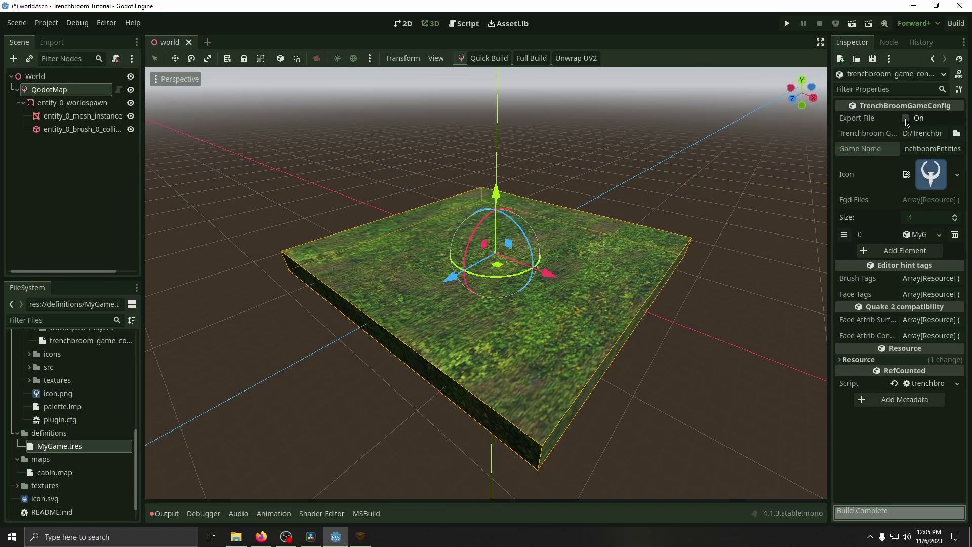
click(906, 119)
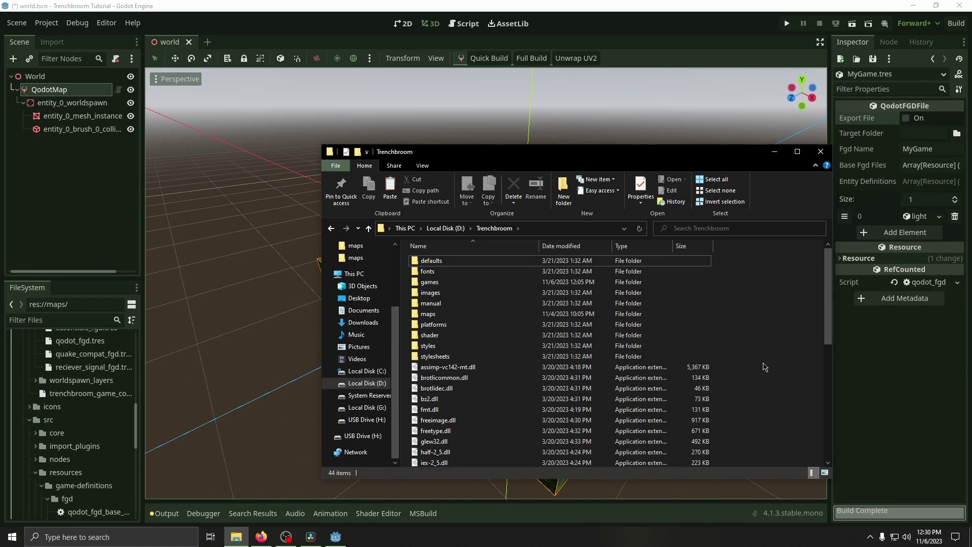
Launch TrenchBroom and start a new map for the TrenchboomEntities game, checking its path in Preferences.
scroll(747, 354, down, 8)
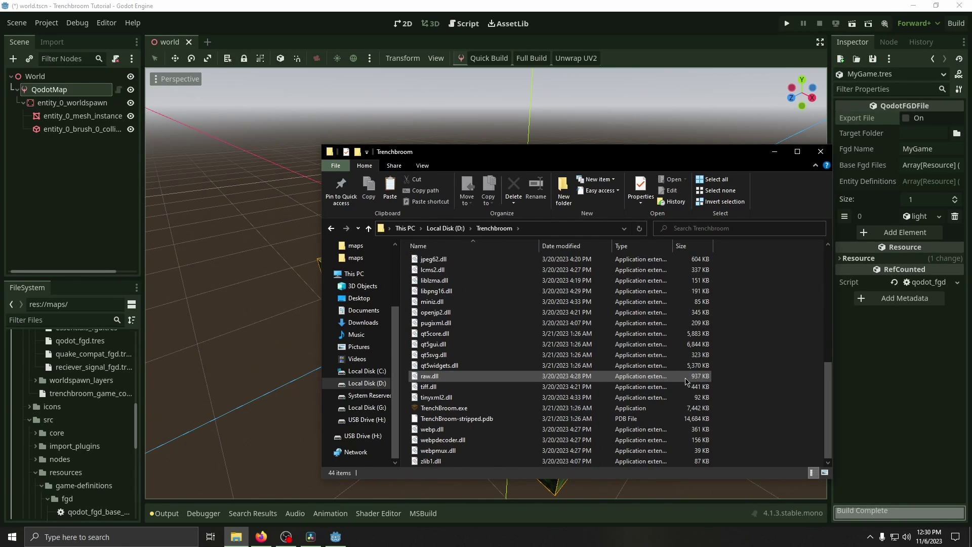
double_click(481, 408)
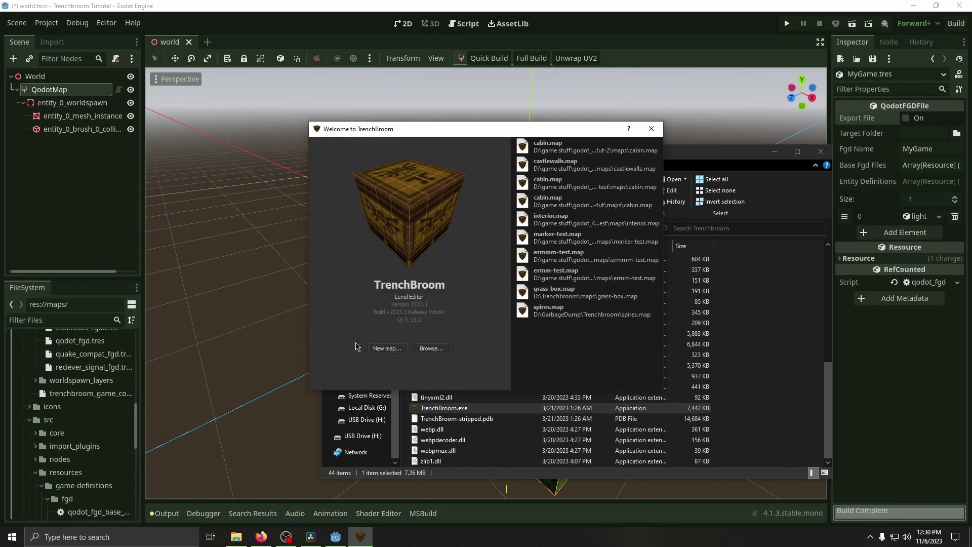
click(385, 349)
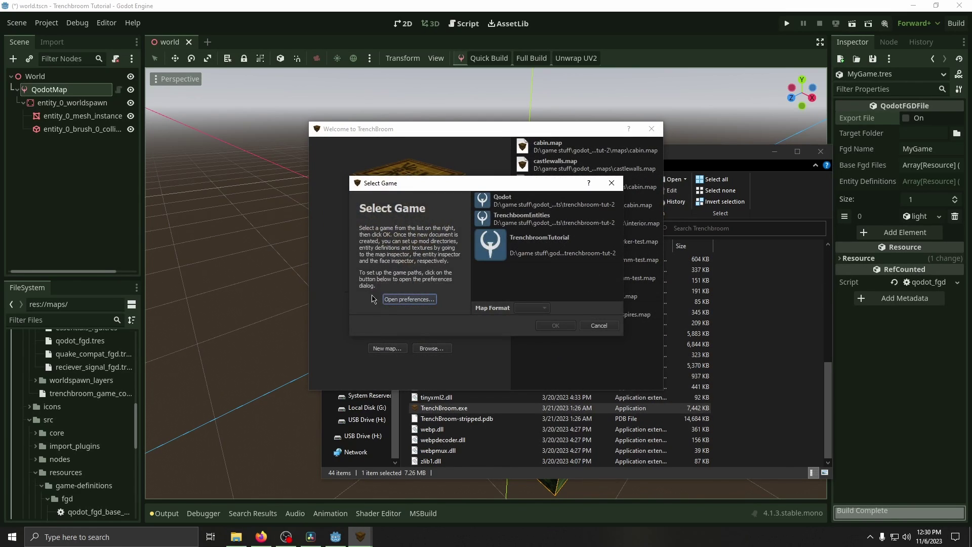
click(417, 299)
click(333, 152)
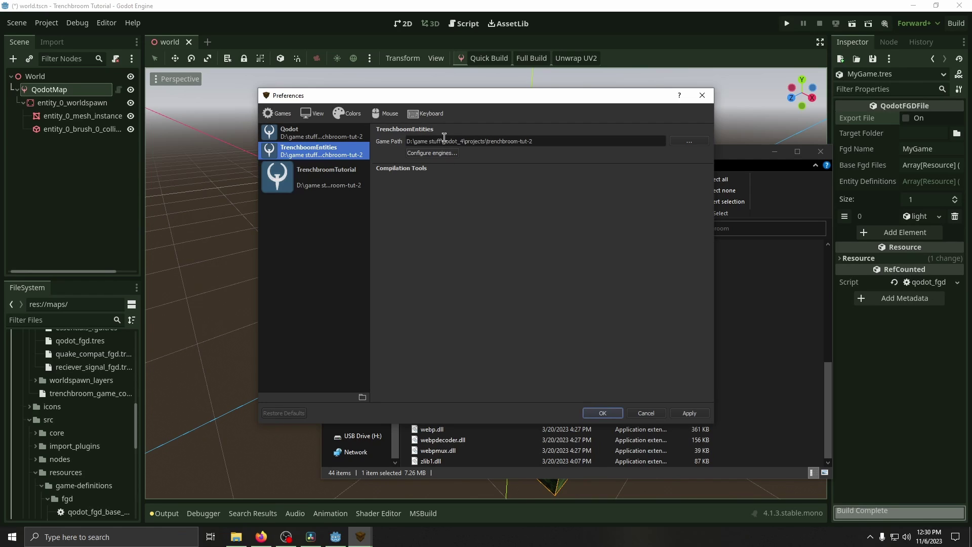
click(696, 414)
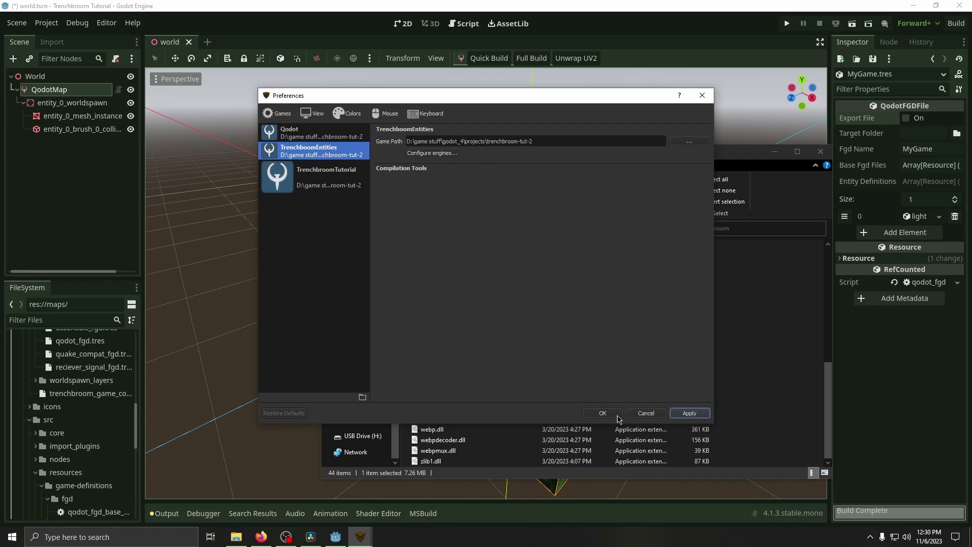
click(602, 415)
click(550, 223)
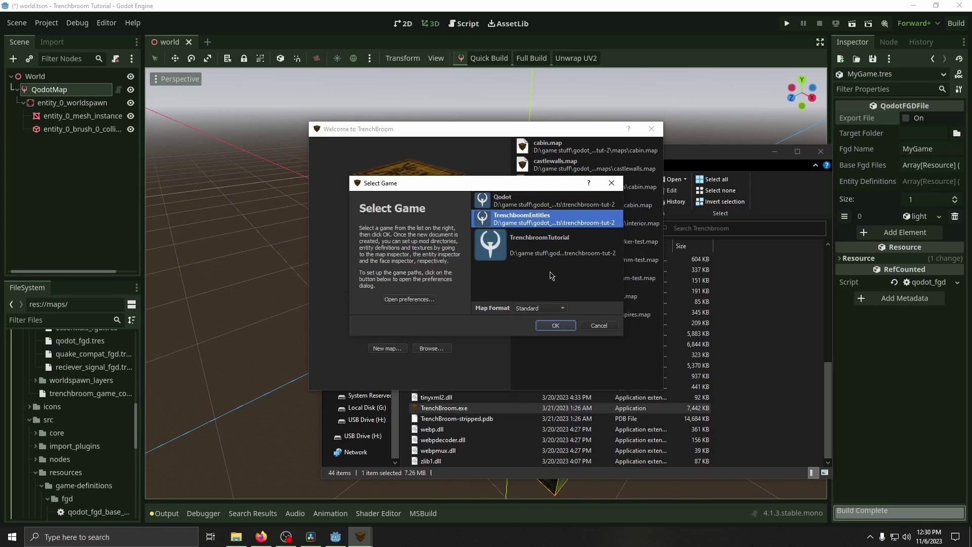
click(555, 326)
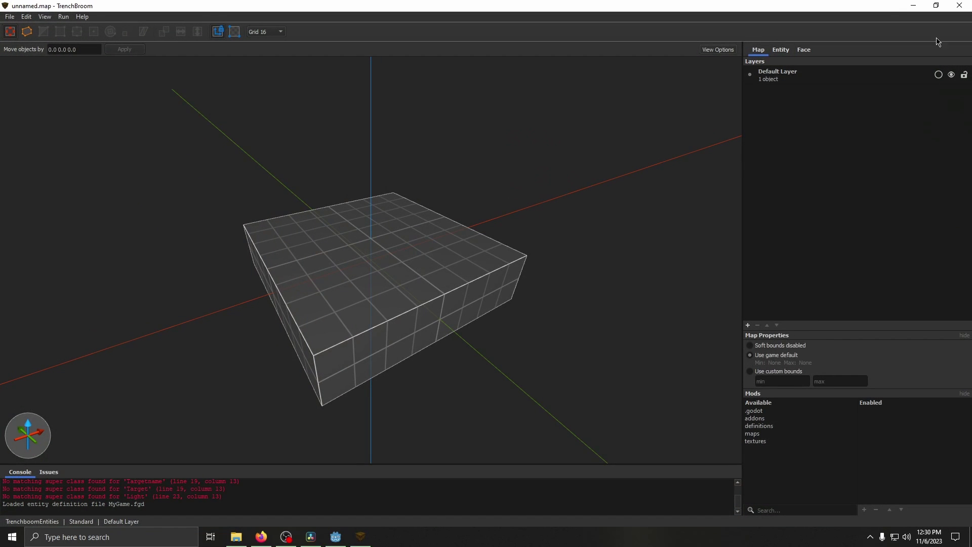
Place a light entity from the entity browser onto the brush and save the map.
click(782, 50)
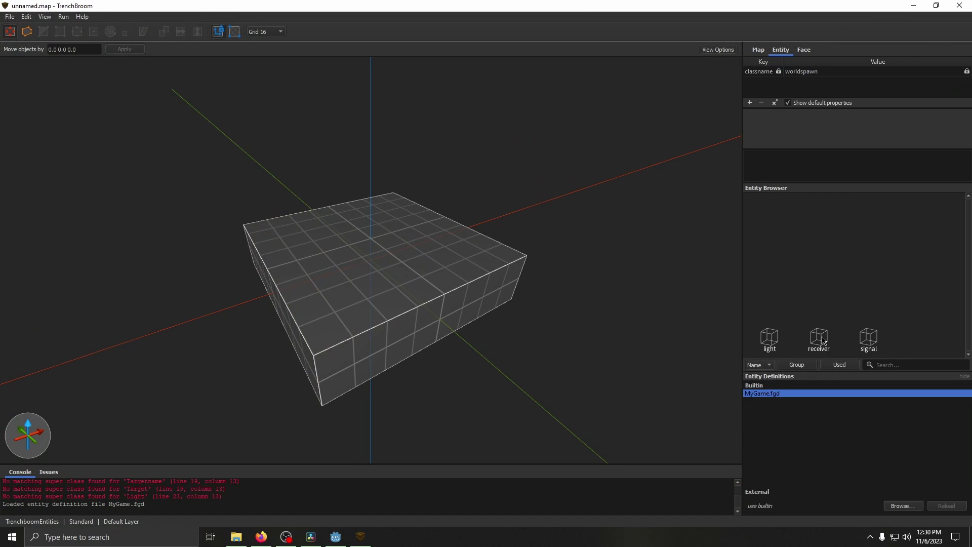
mouse_move(767, 348)
mouse_down()
mouse_move(560, 330)
mouse_move(426, 252)
mouse_up()
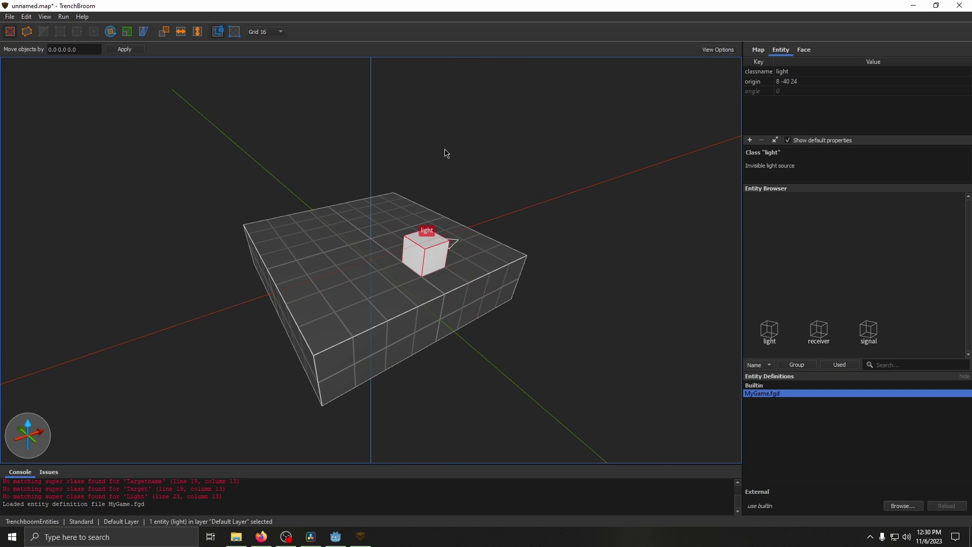
key(ctrl+s)
Confirm saving unnamed.map, then rebuild the QodotMap in Godot and fly toward the box.
key(Return)
key(alt+Tab)
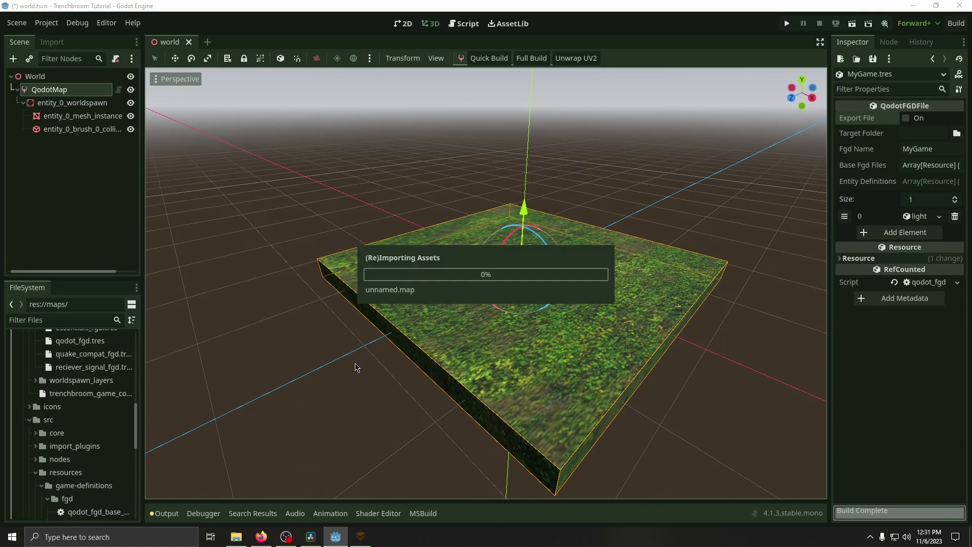
click(64, 88)
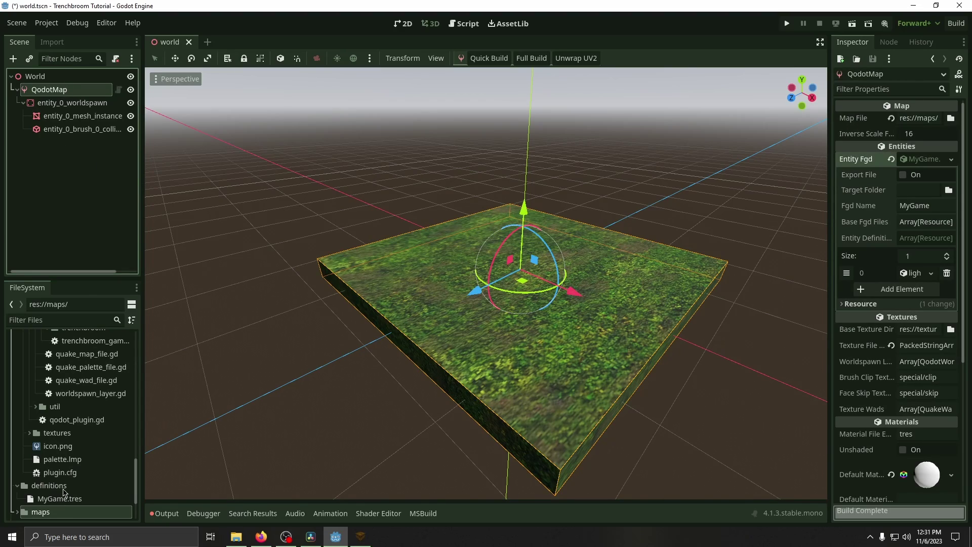
mouse_move(62, 499)
mouse_down()
mouse_move(409, 363)
mouse_move(56, 500)
mouse_up()
drag(56, 500, 56, 501)
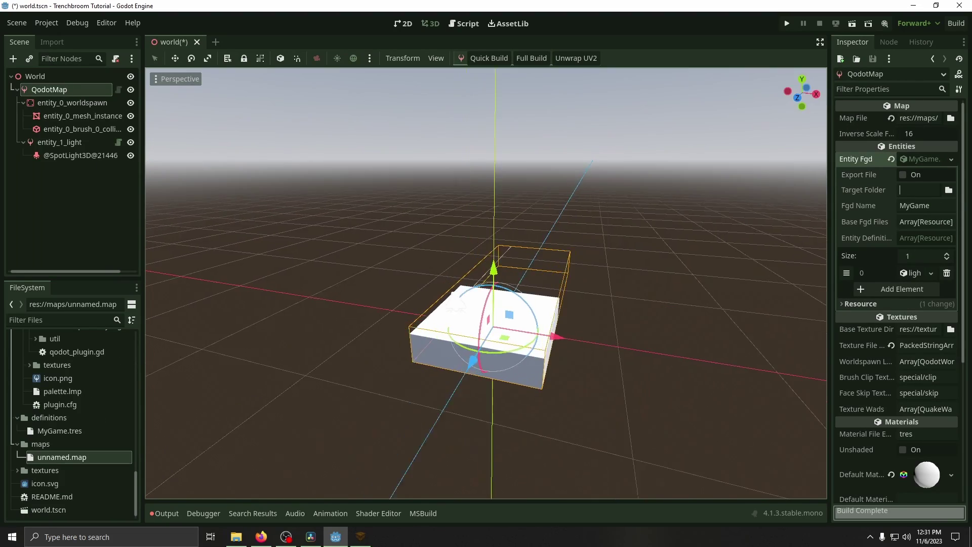
right_drag(486, 283, 562, 250)
key(w)
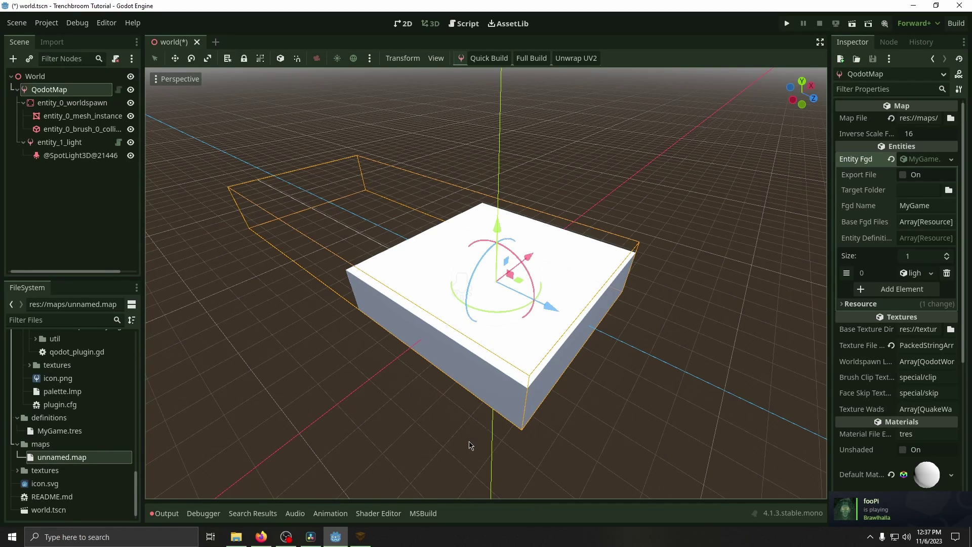
Create a QodotFGDPointClass resource in res://definitions and save it as Test.tres.
right_click(38, 379)
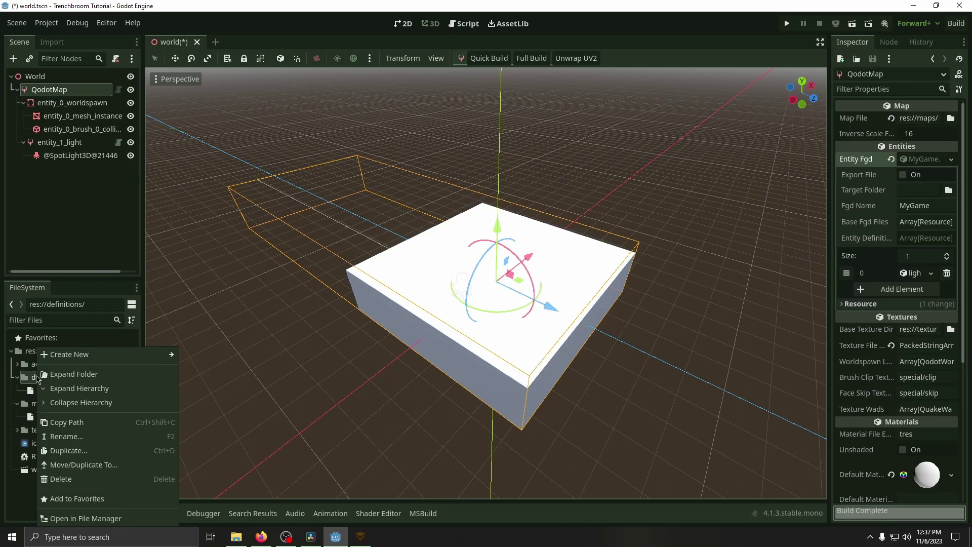
mouse_move(98, 356)
click(209, 400)
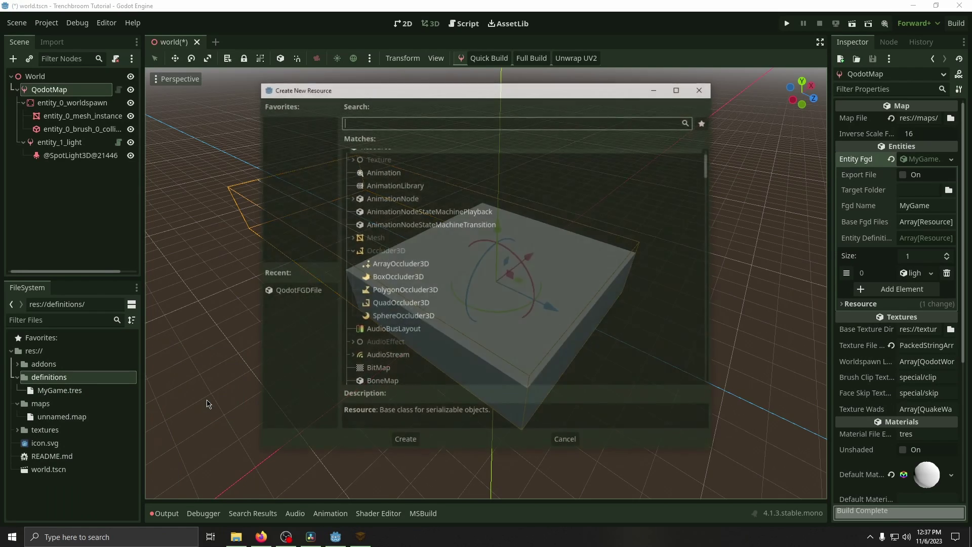
text(Qodot)
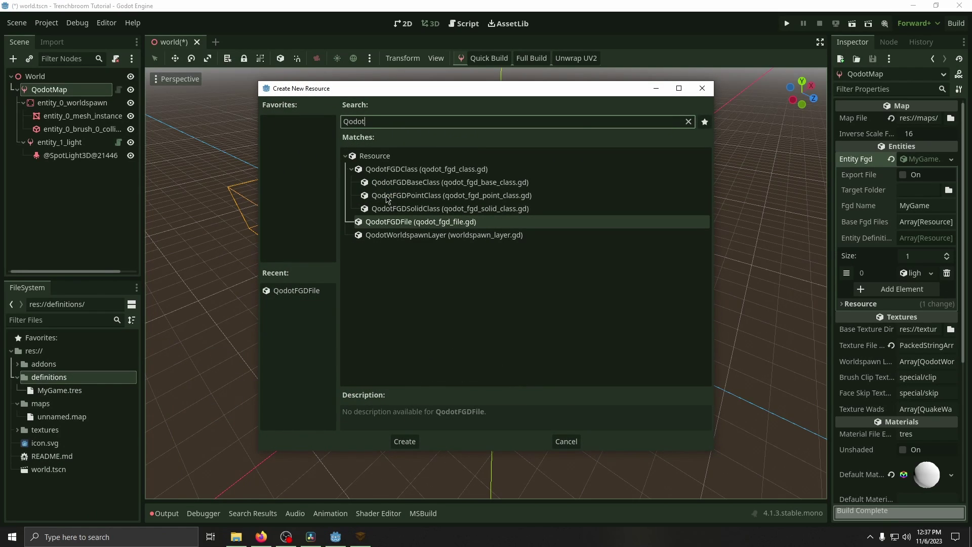
click(425, 197)
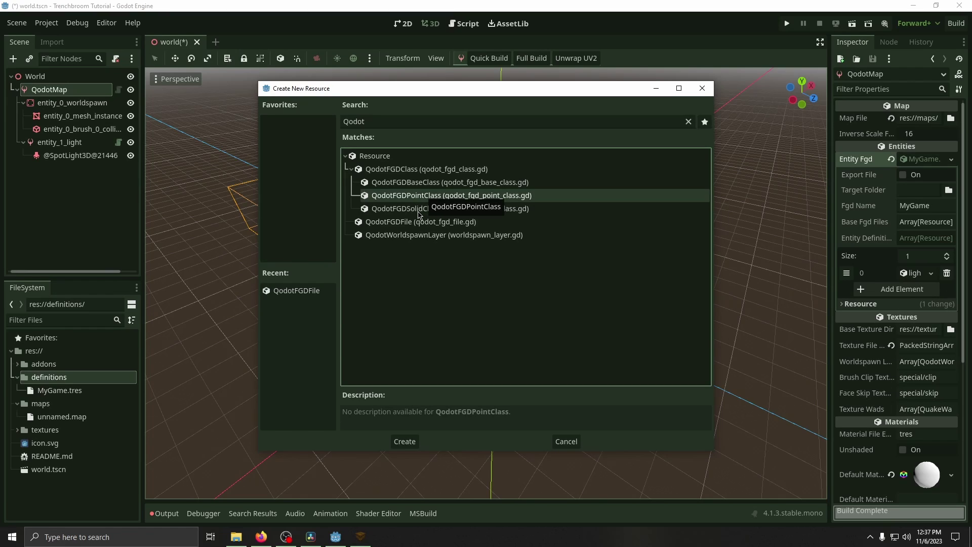
double_click(432, 198)
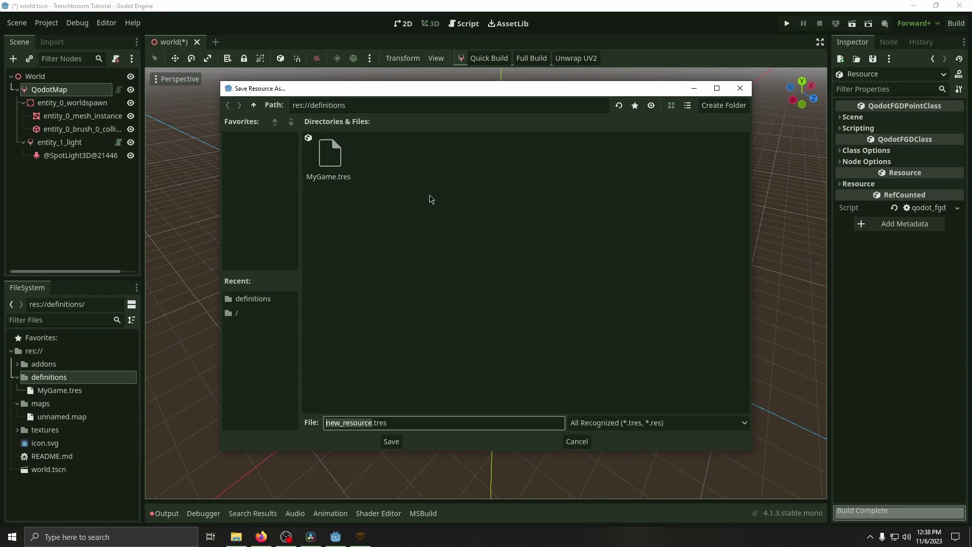
text(Test)
key(Return)
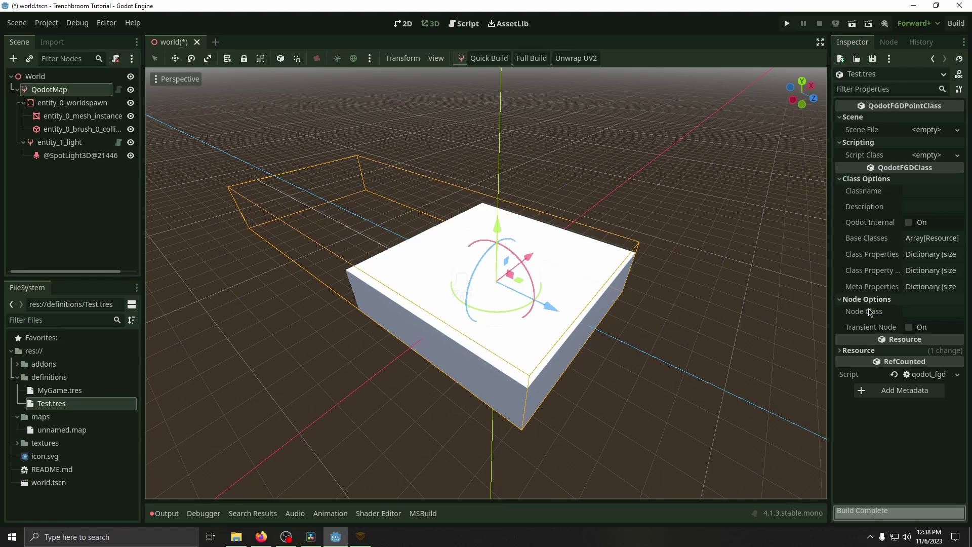
Set Test.tres node class OmniLight3D, classname omni, description 'omnidirectional light', and save.
click(912, 313)
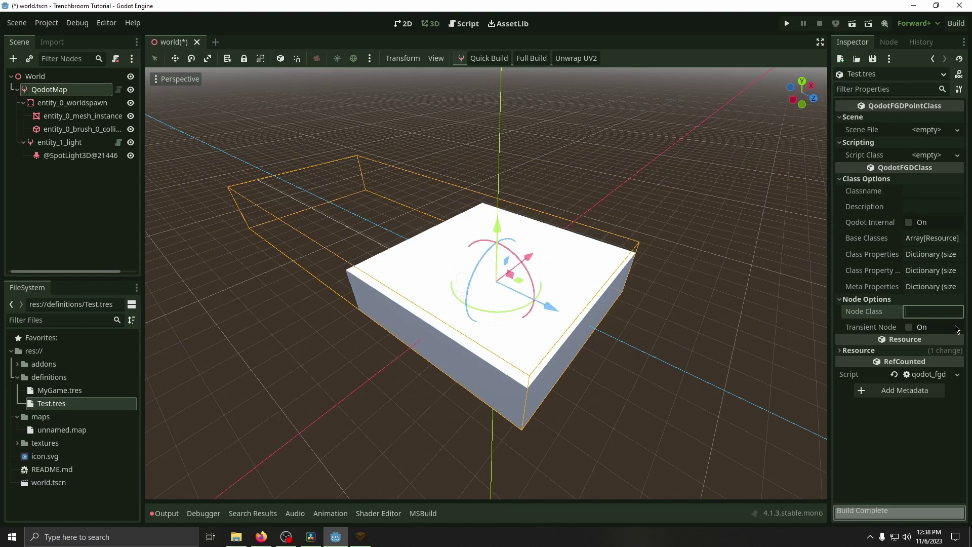
text(OmniLight3D)
click(935, 190)
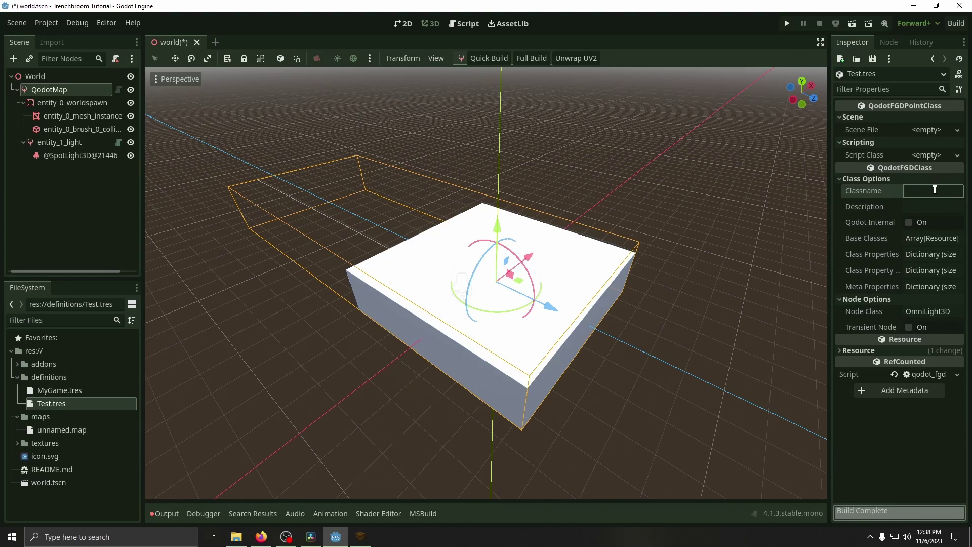
text(omni)
click(935, 207)
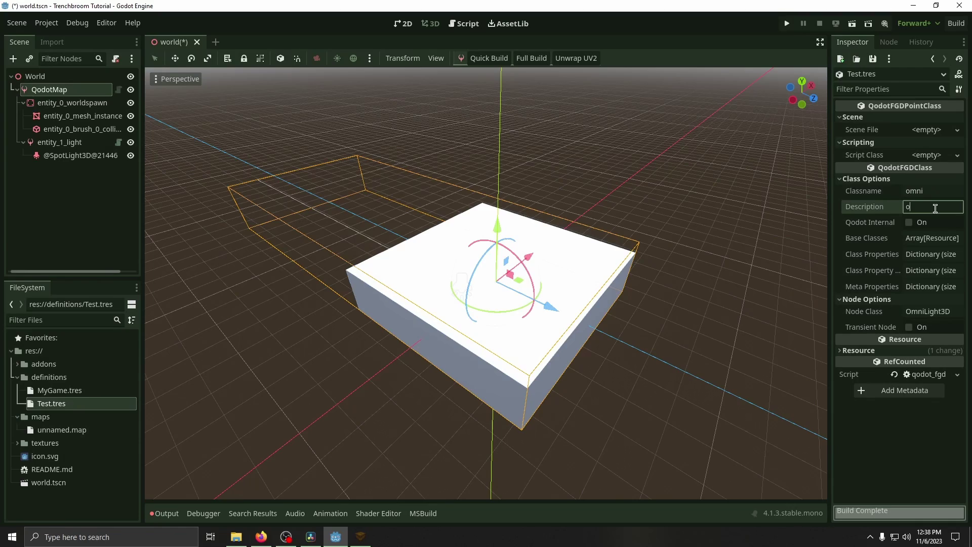
text(omnidirectional light)
key(ctrl+s)
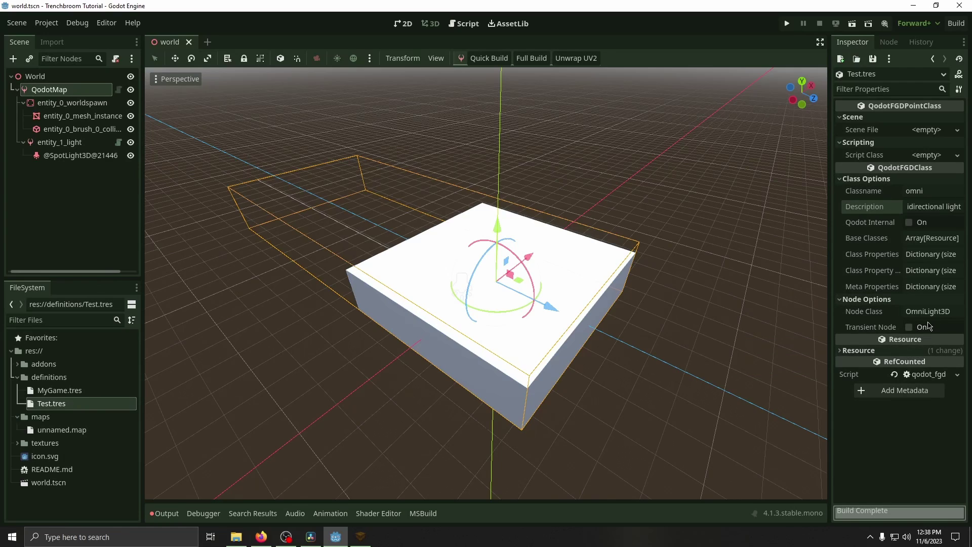
click(919, 255)
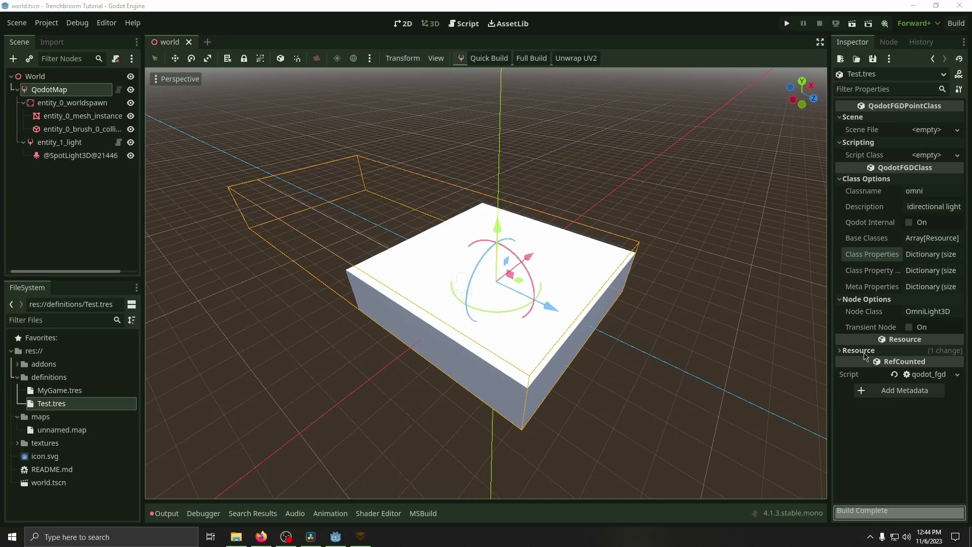
Add a light_color string key with value 255 to Class Properties.
click(924, 255)
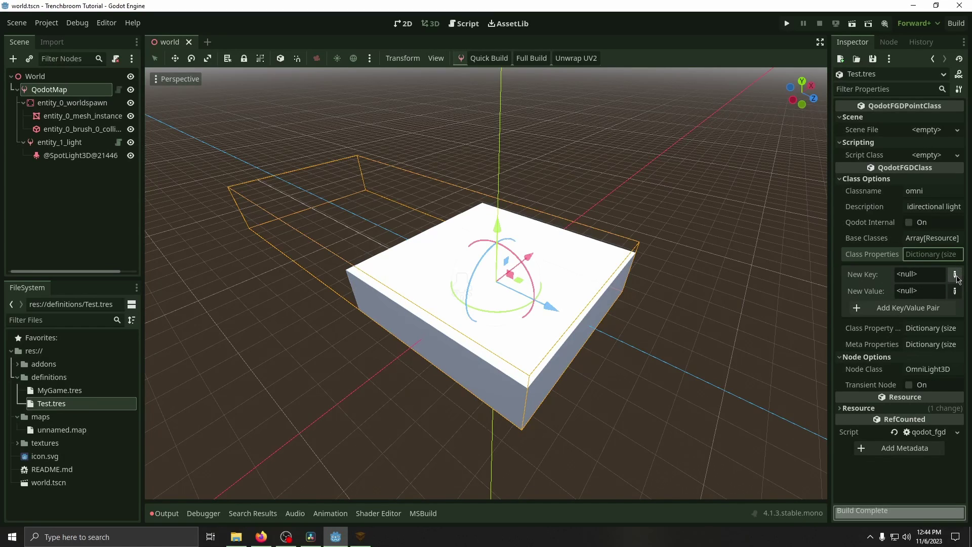
click(959, 274)
click(892, 73)
click(908, 273)
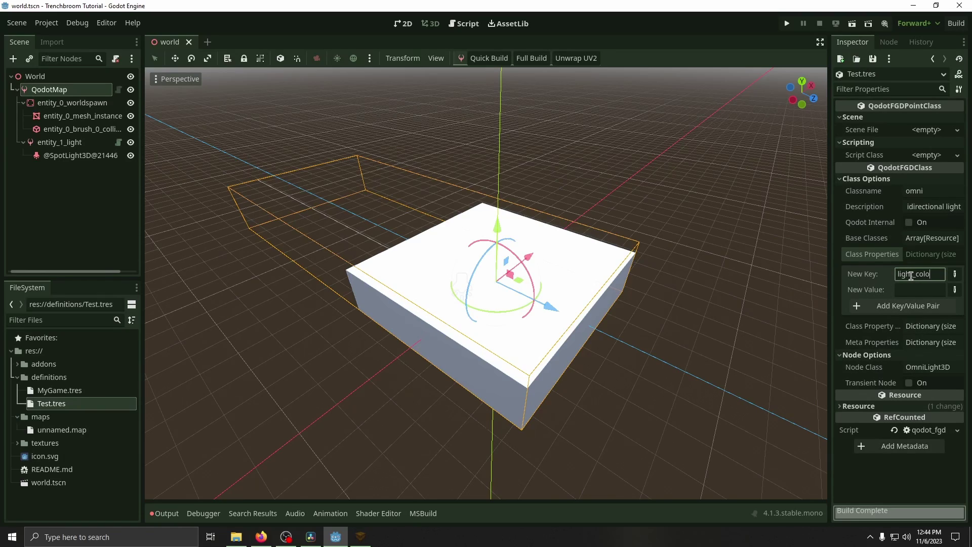
click(919, 288)
text(255 255 255)
click(926, 310)
Add a string key 'energy' with integer value 1 to Class Properties.
click(955, 290)
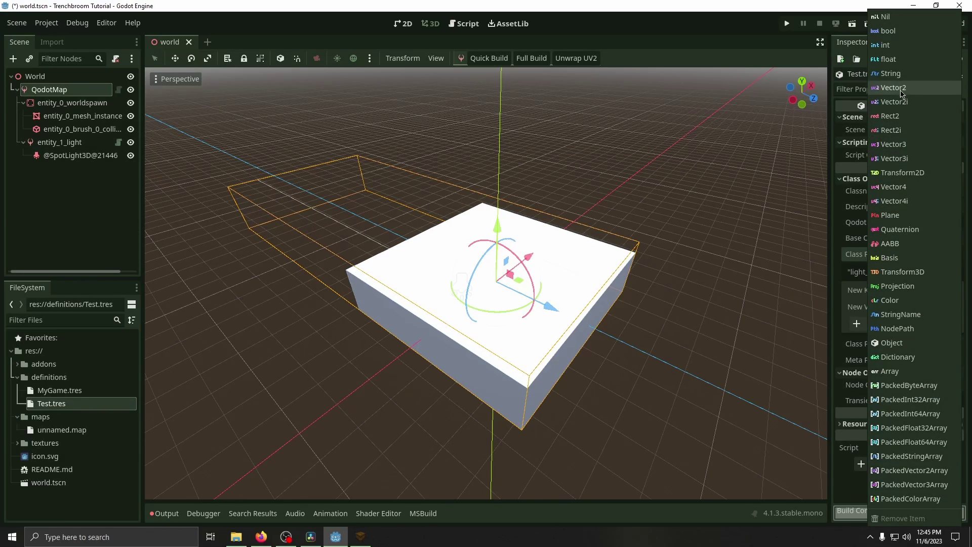
click(891, 74)
click(907, 290)
text(energy)
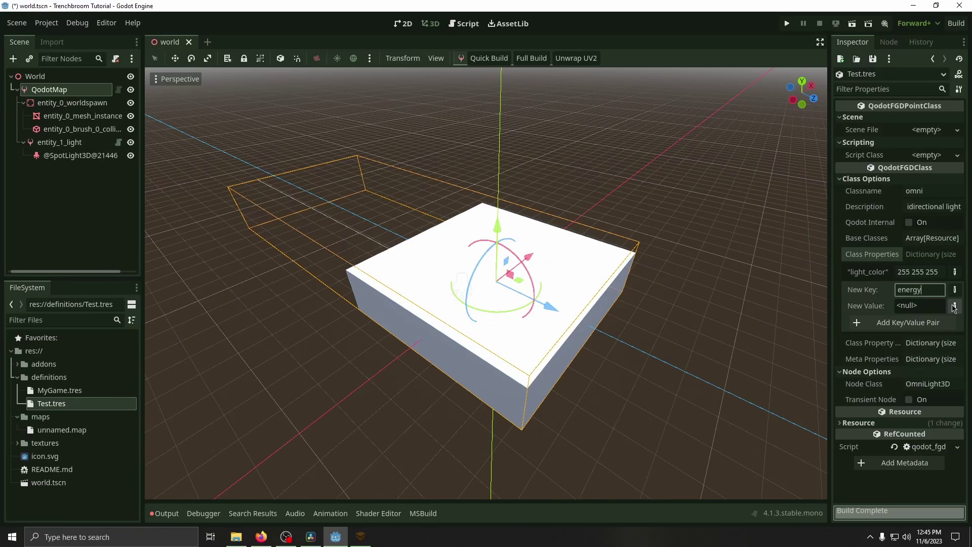
click(955, 306)
click(916, 73)
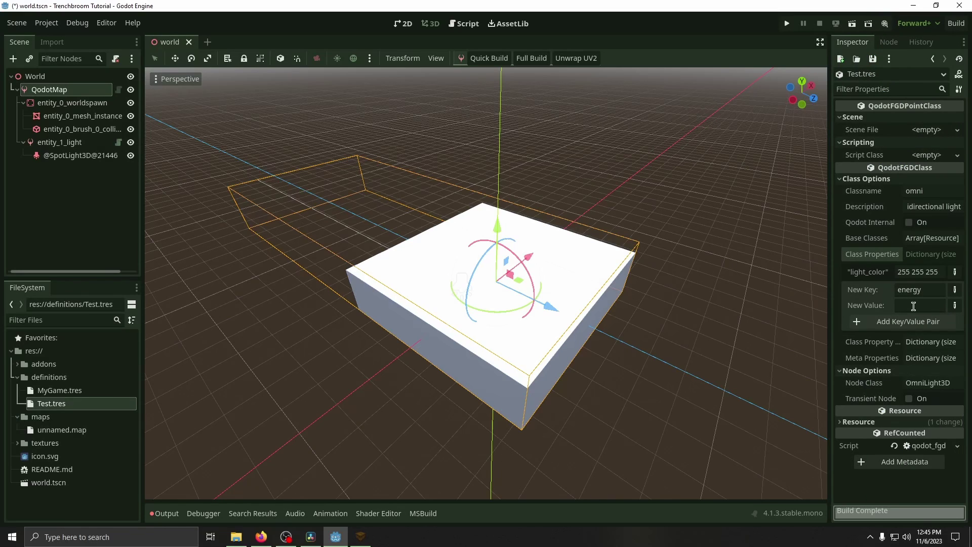
click(955, 305)
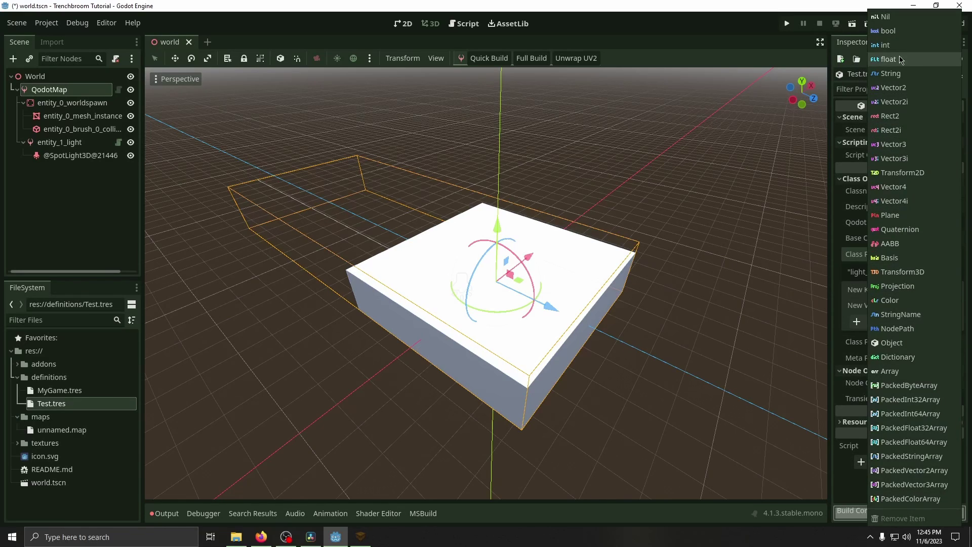
click(887, 45)
click(916, 306)
text(1)
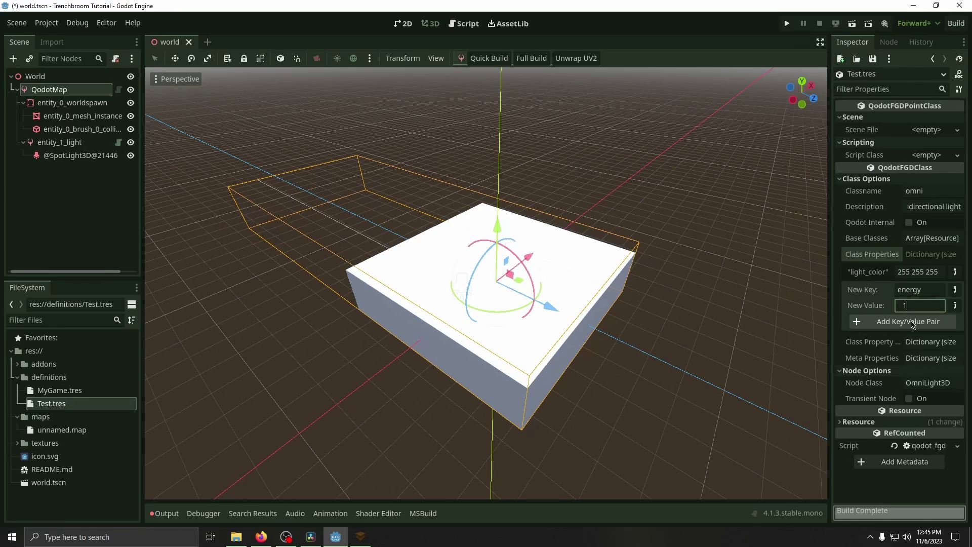
click(913, 322)
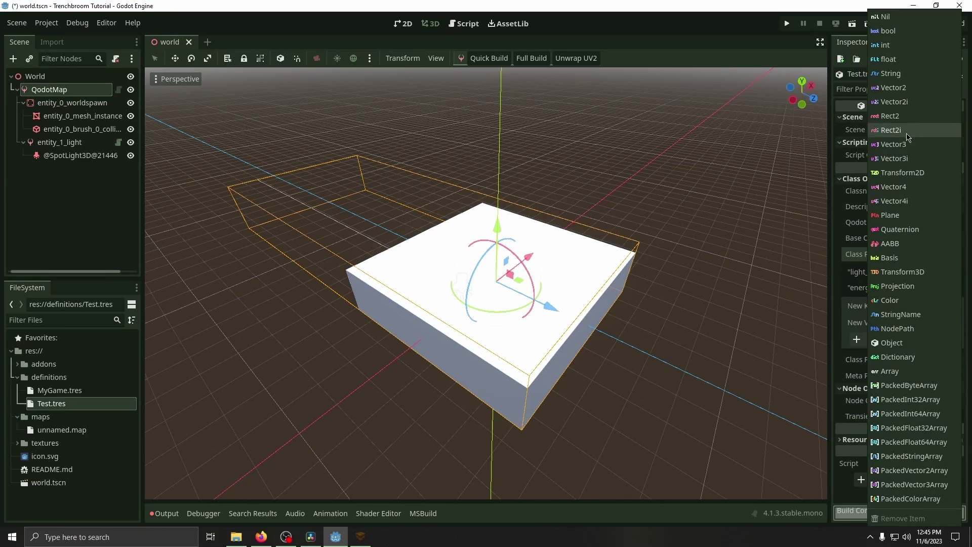
Add a 'range' key with integer value 5, then switch to TrenchBroom.
click(888, 45)
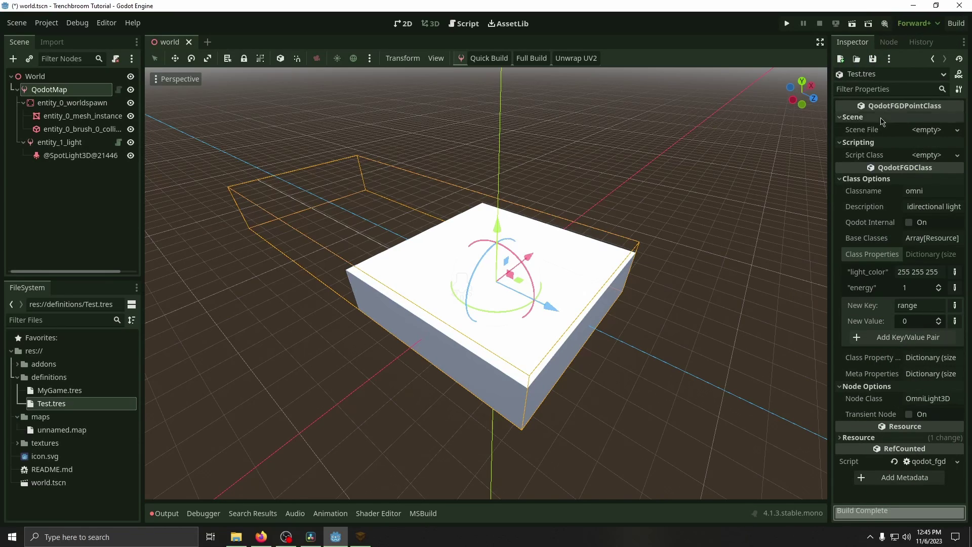
click(922, 321)
click(860, 338)
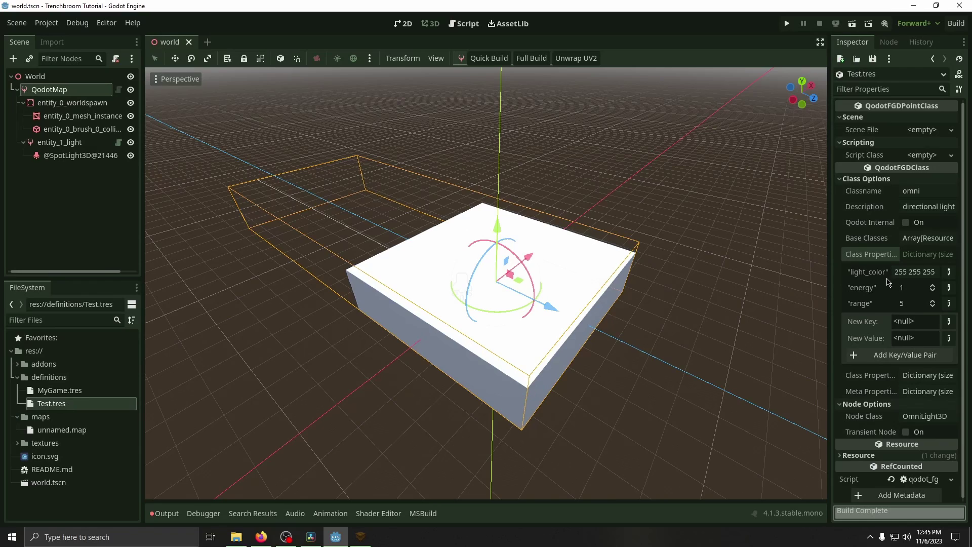
click(361, 537)
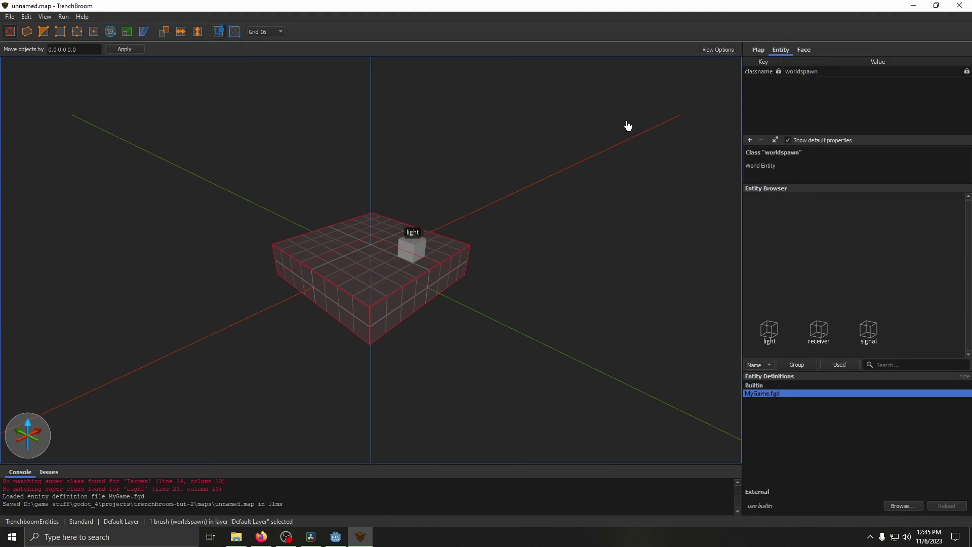
Select the light entity in TrenchBroom to view its properties, then go back to Godot.
click(412, 249)
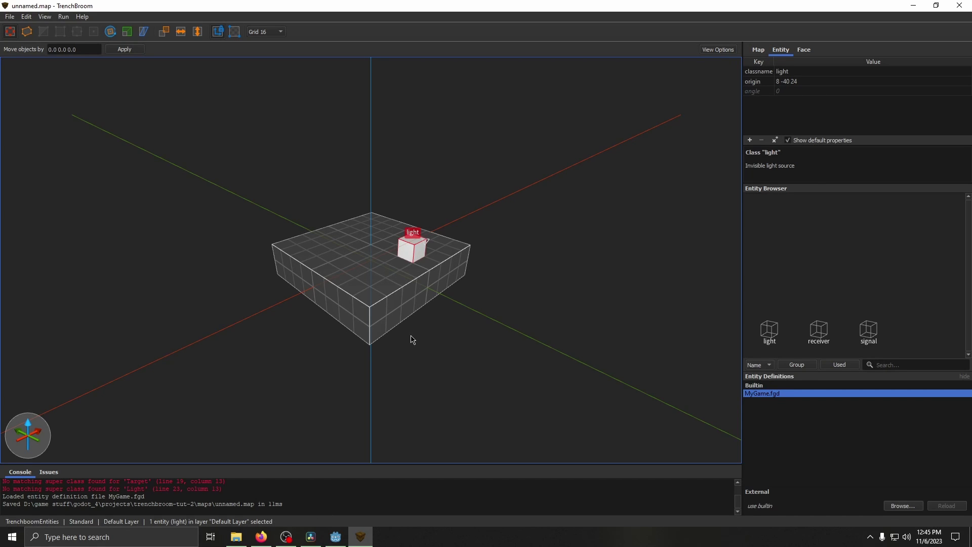
click(336, 537)
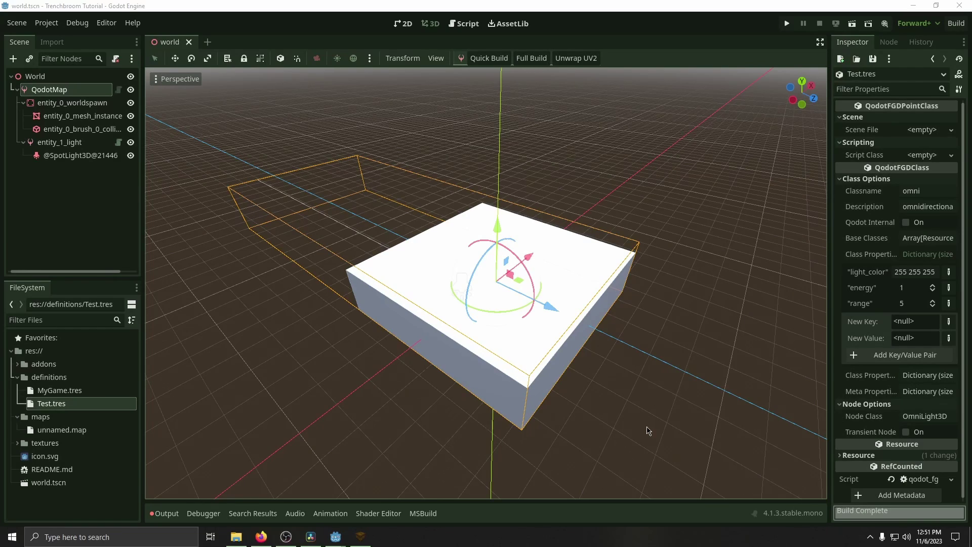
Attach a new GDScript to the omni class definition, paste in the prepared script and save.
click(923, 155)
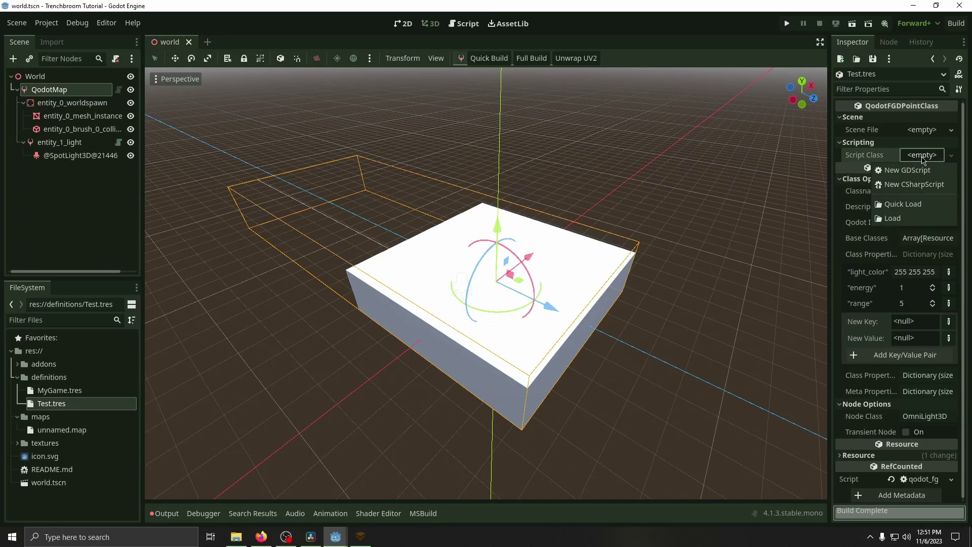
click(921, 173)
click(917, 154)
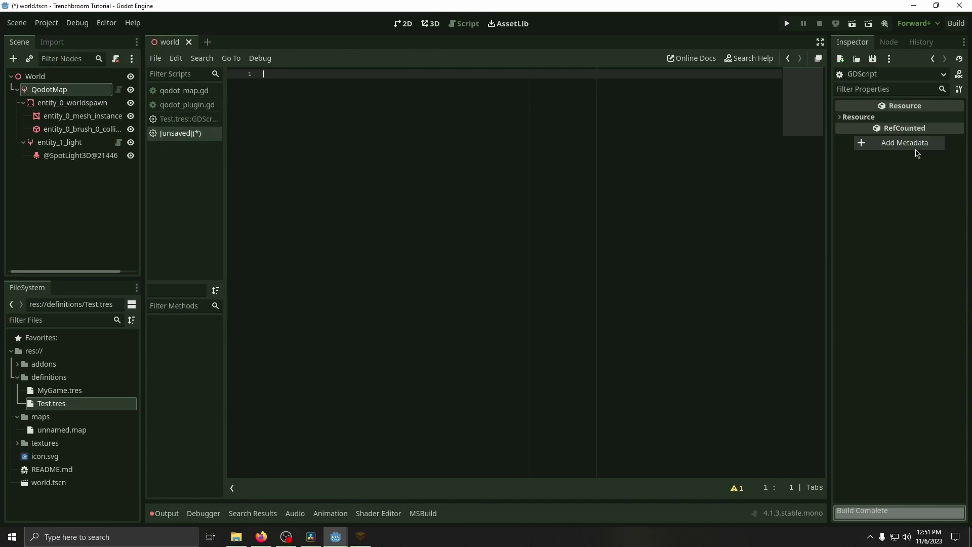
text(extends OmniLight3D  @export var properties : Dictionary  func _ready(): 	# split light color string into separate parts, then convert to number 	var components = properties["light_color"].split(" ") 	 	# apply values to node 	light_color = Color(float(components[0])/255, float(components[1])/255, float(components[2])/255) 	omni_range = properties["range"] 	shadow_enabled = true 	light_energy = properties["energy"])
key(ctrl+s)
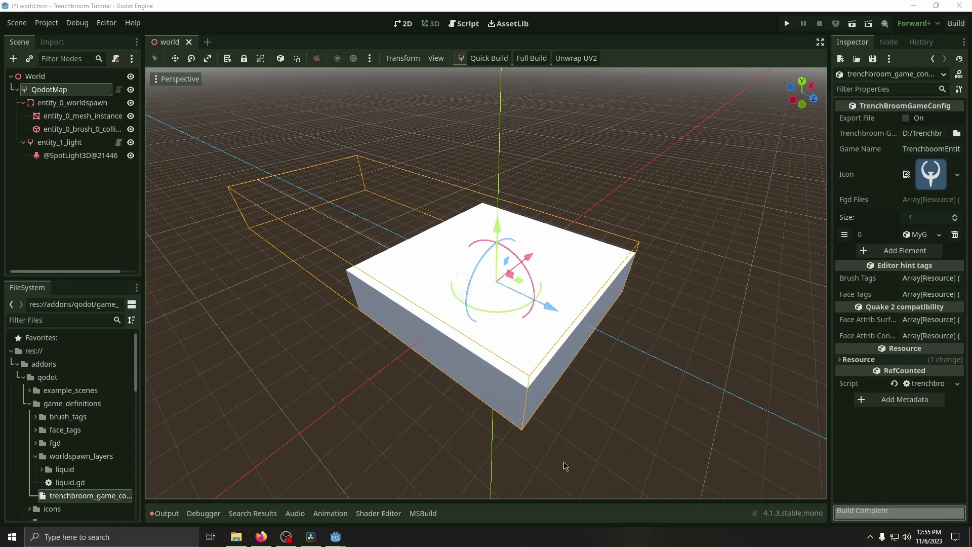
Open unnamed.map from the FileSystem dock externally in TrenchBroom.
scroll(76, 445, down, 10)
click(77, 460)
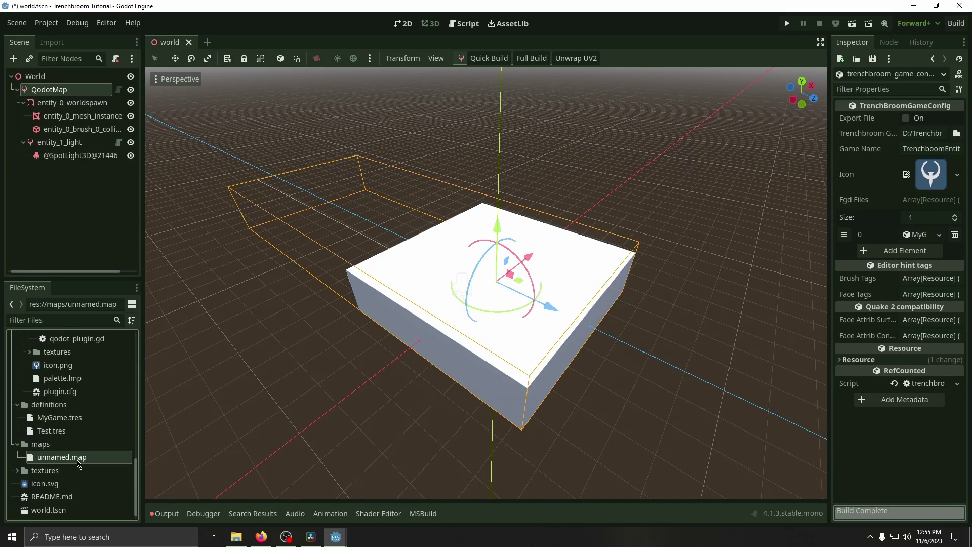
right_click(78, 459)
click(116, 518)
Replace the old light with an omni entity on the slab, light_color 255 255 127.
click(783, 50)
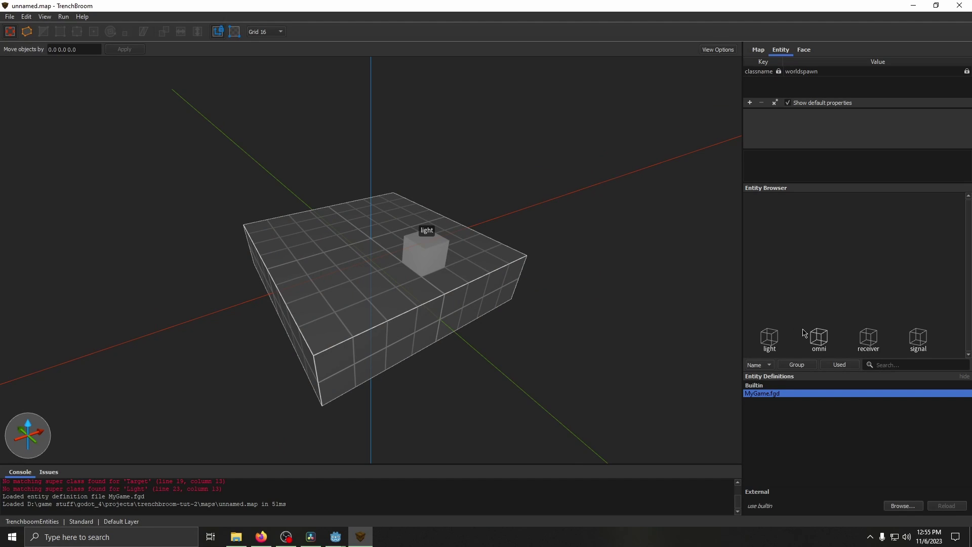
click(434, 260)
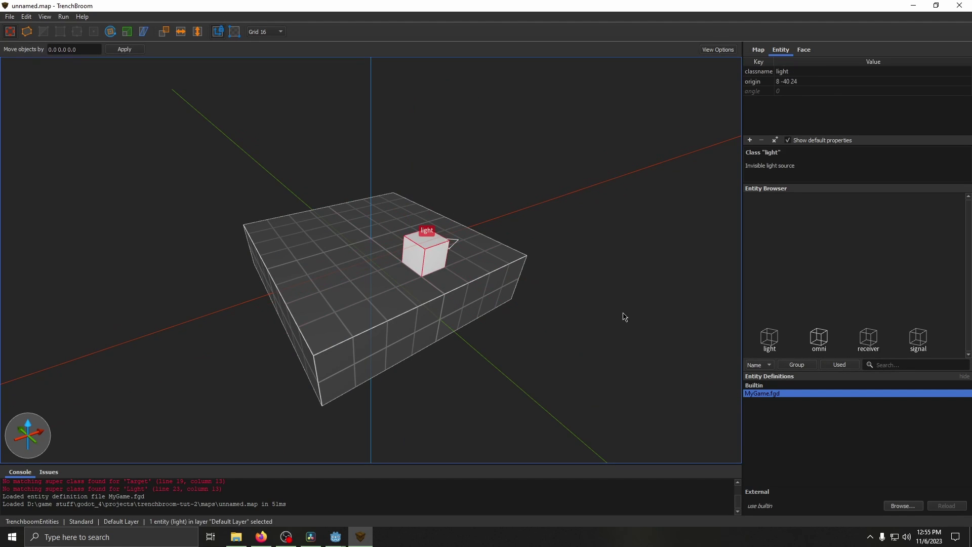
key(Delete)
mouse_move(815, 332)
mouse_down()
mouse_move(582, 284)
mouse_move(381, 259)
mouse_up()
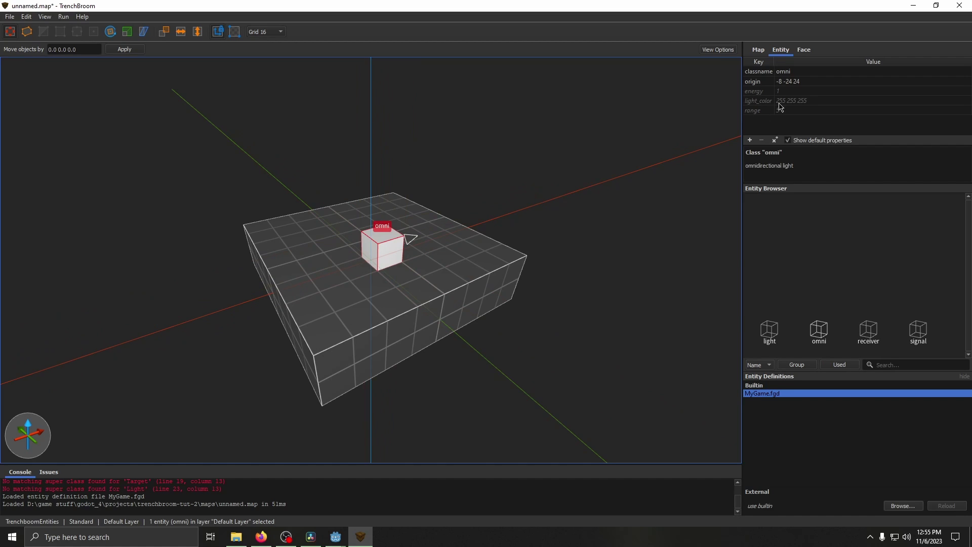
click(828, 101)
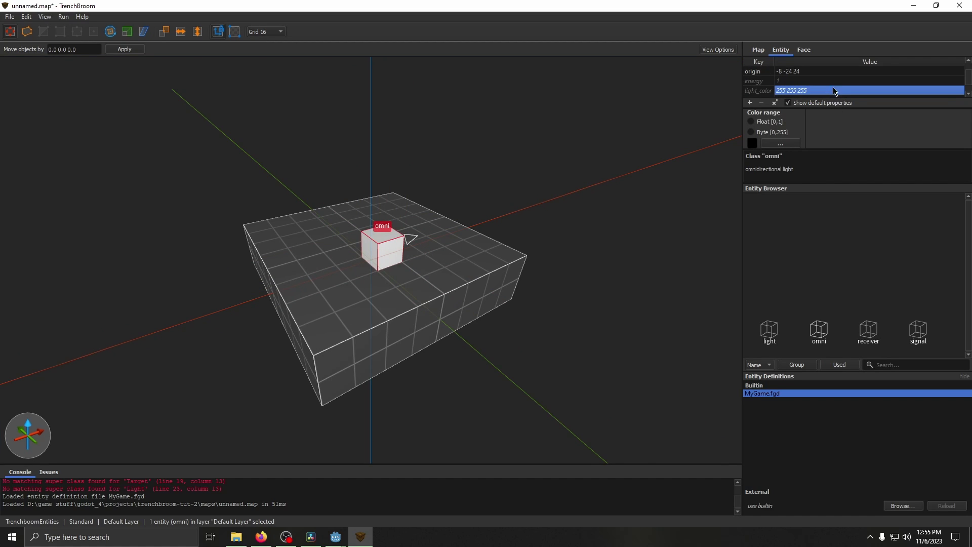
double_click(833, 91)
text(127)
key(Return)
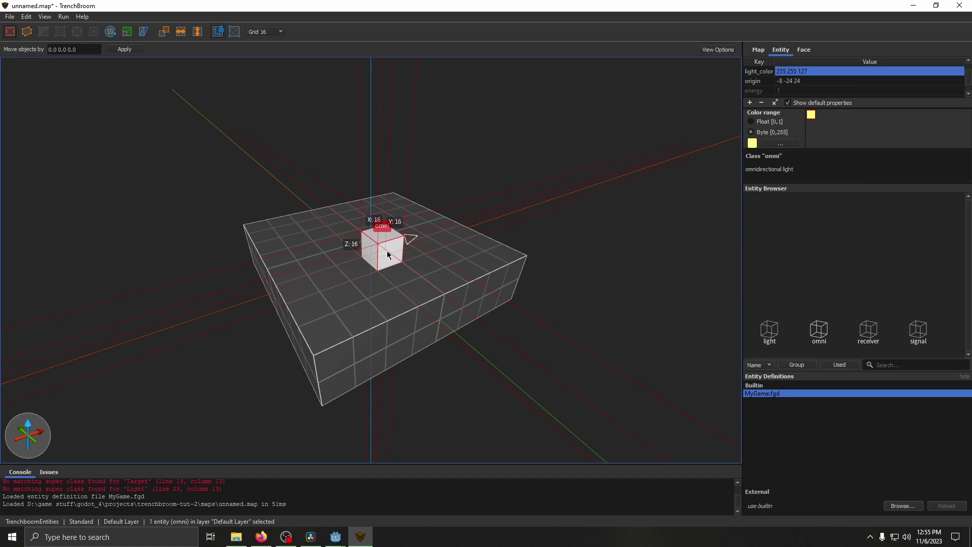
Copy the omni to the slab's right edge, colour it dark red, and save the map.
ctrl+drag(383, 252, 493, 253)
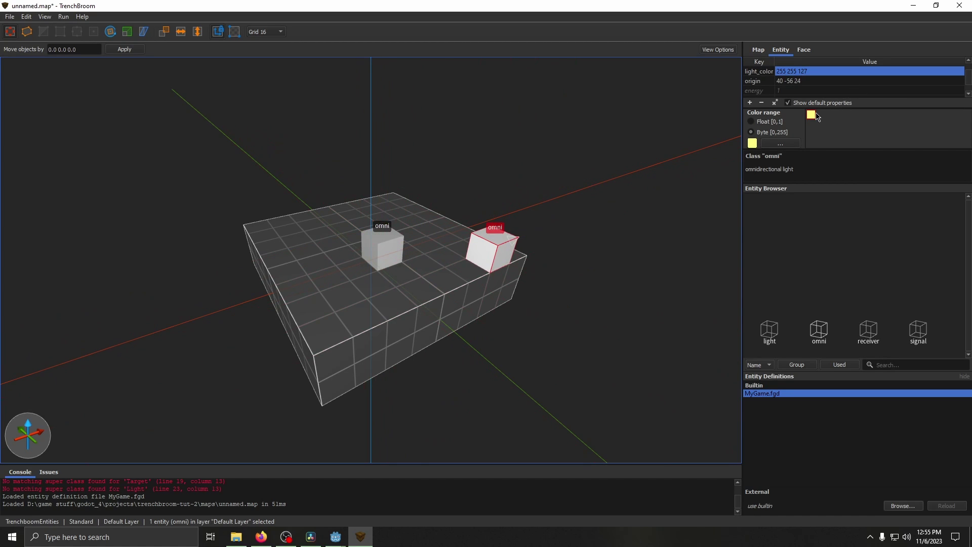
click(813, 105)
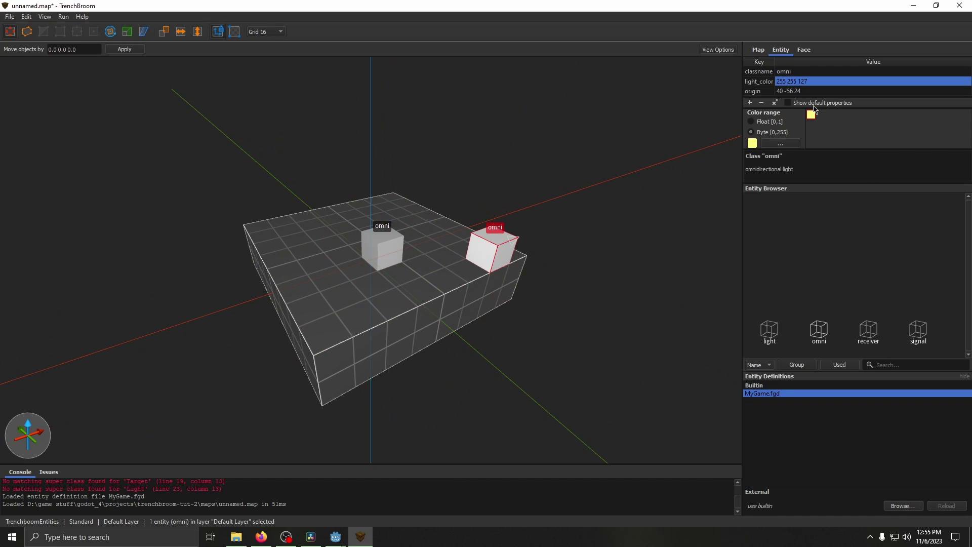
click(753, 143)
click(380, 190)
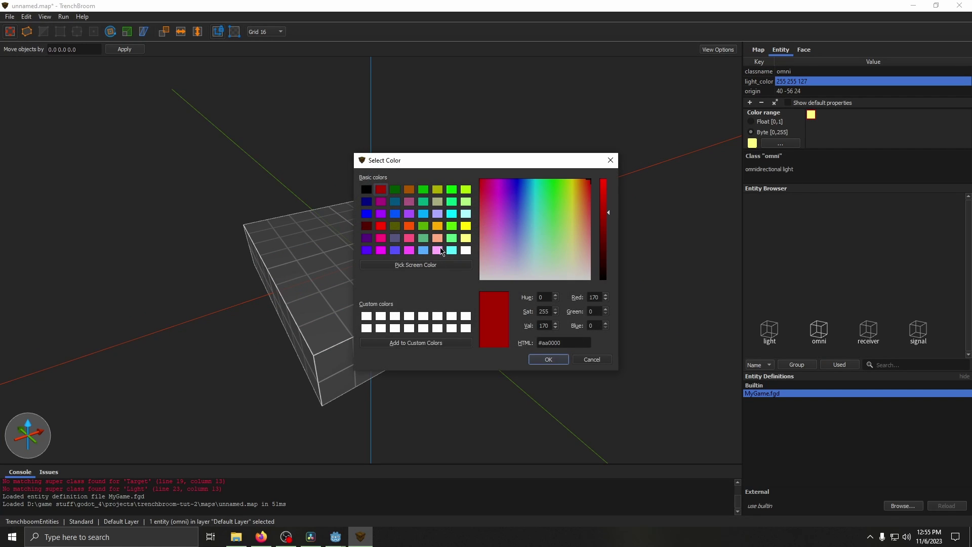
click(553, 362)
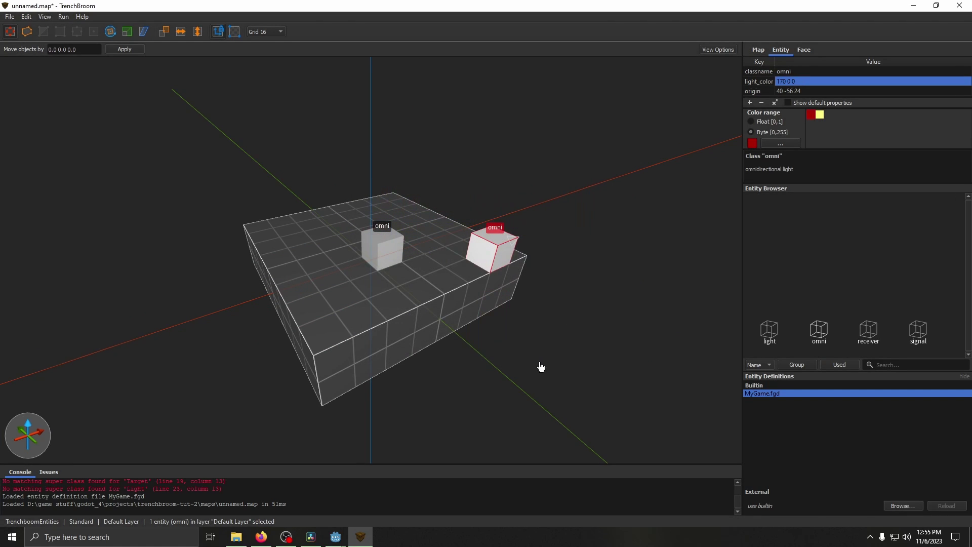
click(386, 252)
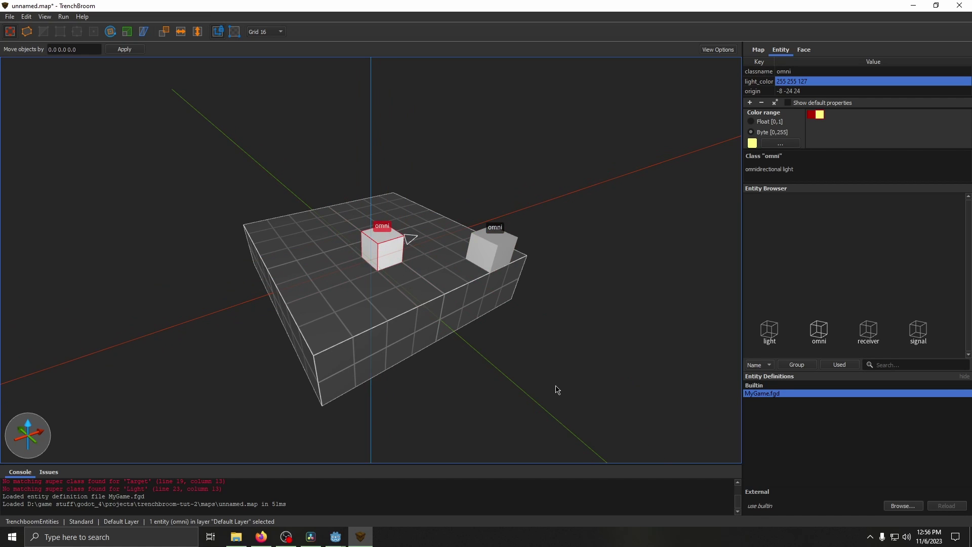
key(ctrl+s)
Full Build the QodotMap in Godot, look over both omni lights, and run the current scene.
click(342, 527)
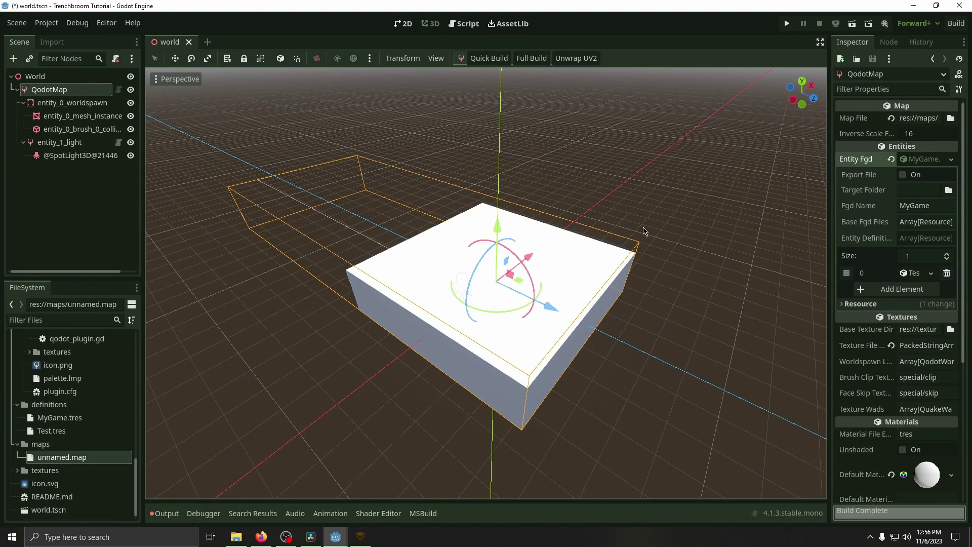
click(524, 59)
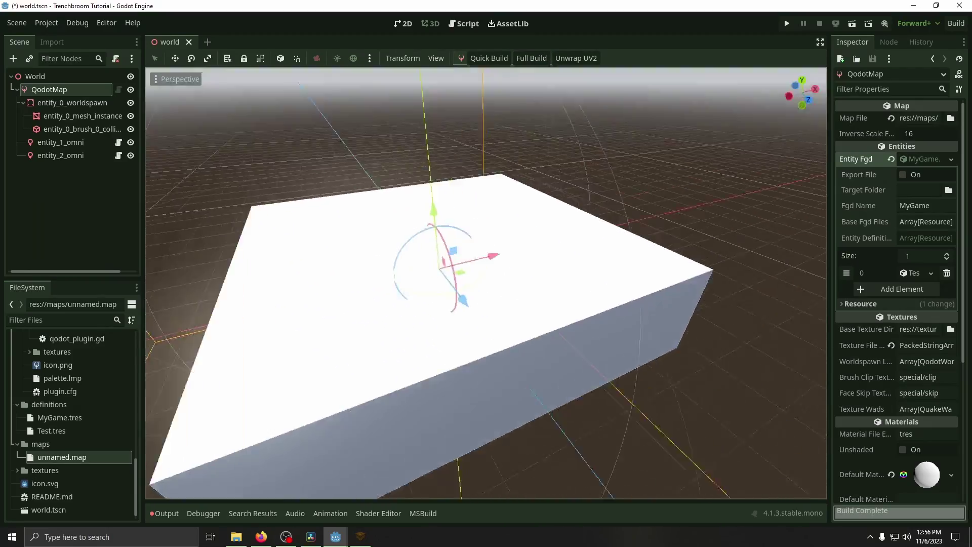
key(d)
right_drag(615, 180, 387, 136)
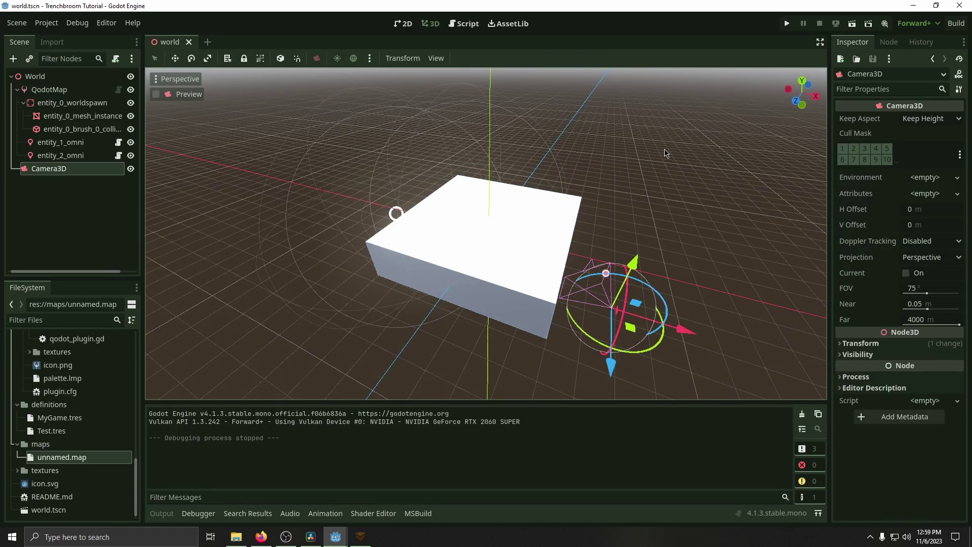
click(836, 21)
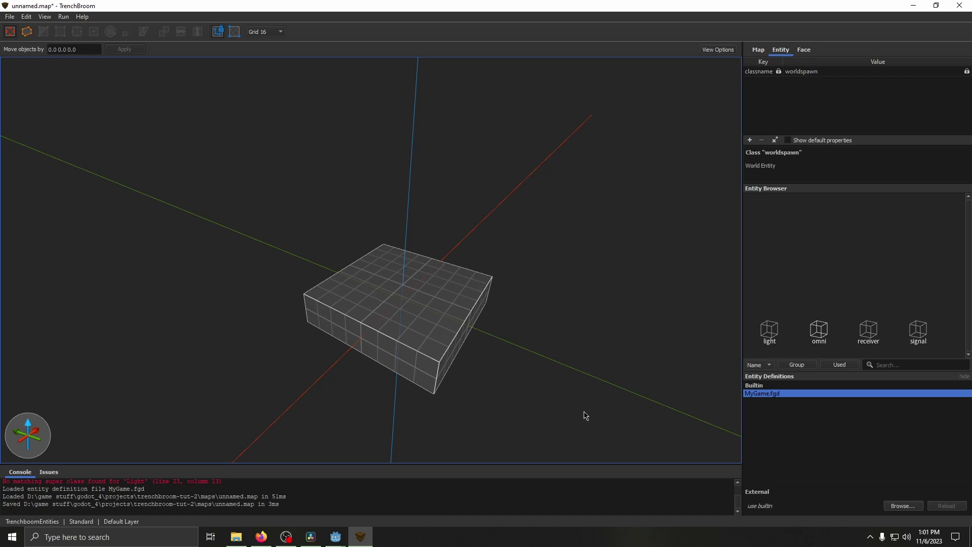
Duplicate the slab brush and reshape the copy into a tall, narrow wall along one edge.
click(384, 298)
key(ctrl+d)
key(Page_Up)
key(Page_Up)
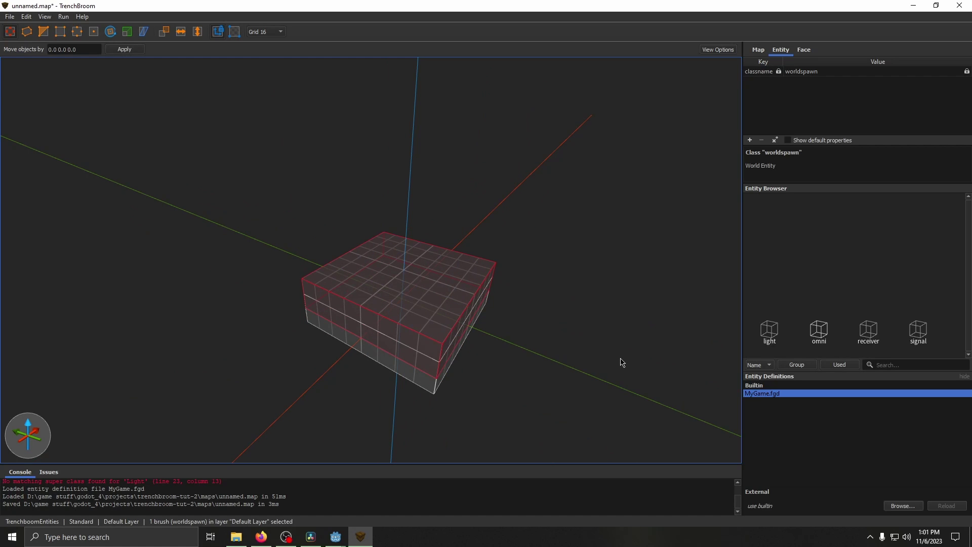
click(91, 32)
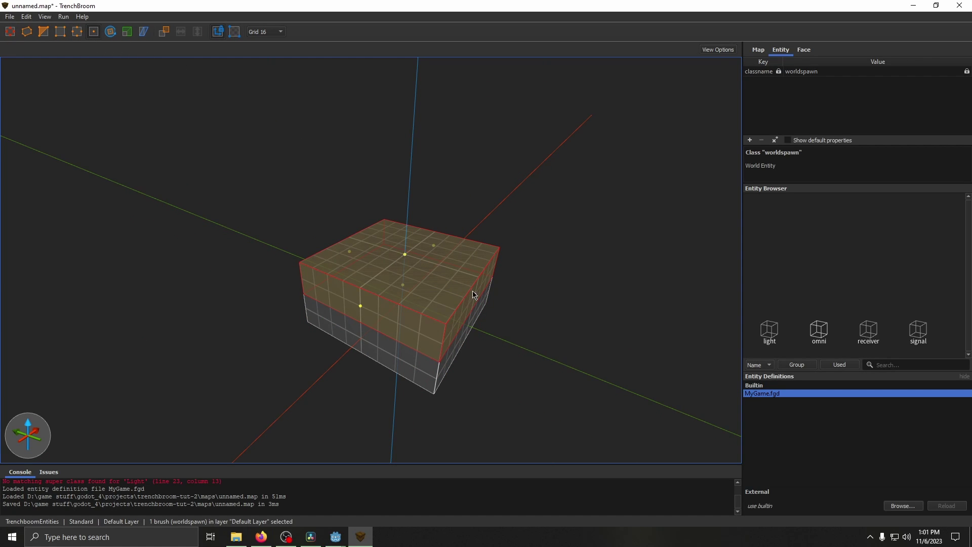
drag(456, 291, 363, 259)
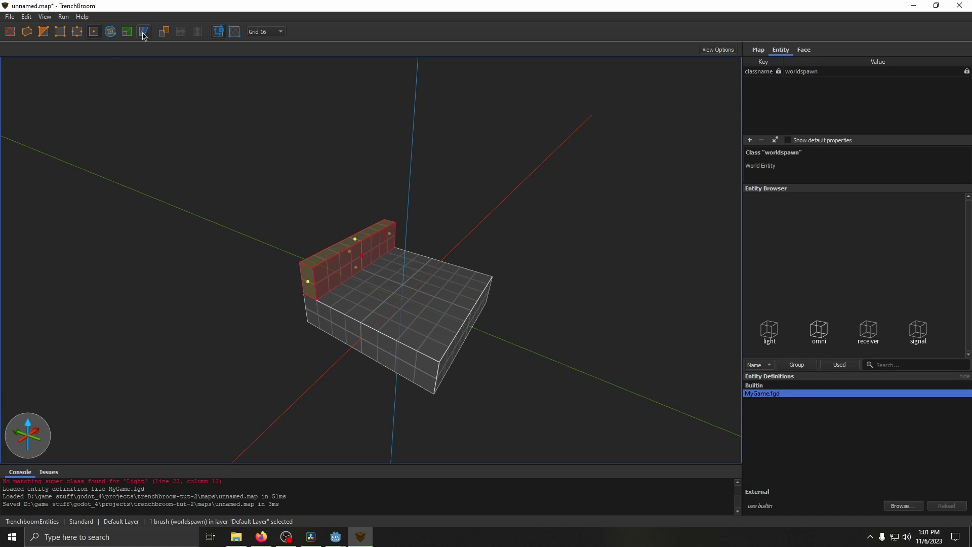
click(77, 32)
click(94, 31)
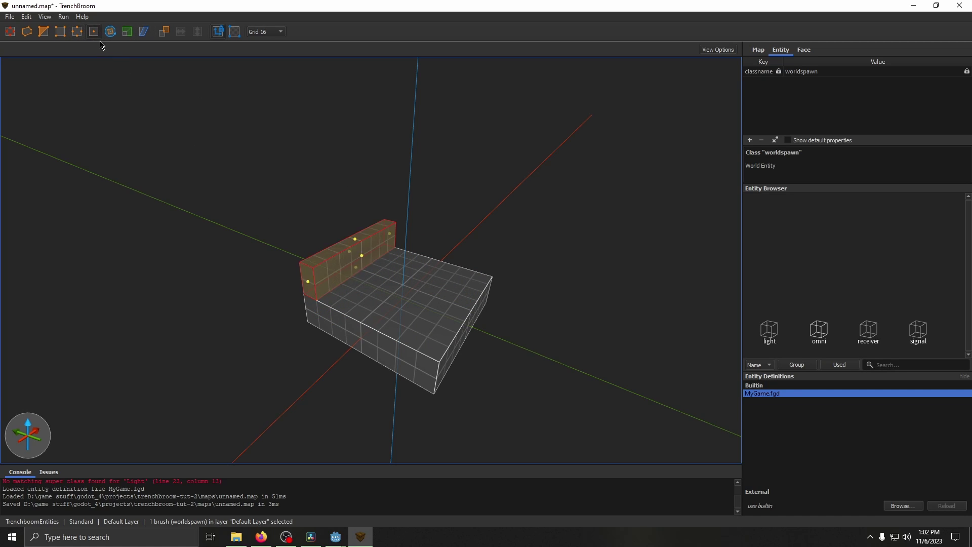
key(Page_Up)
key(Page_Up)
key(Page_Up)
key(Page_Up)
key(Page_Up)
key(Page_Up)
key(Page_Up)
key(Page_Up)
key(Page_Up)
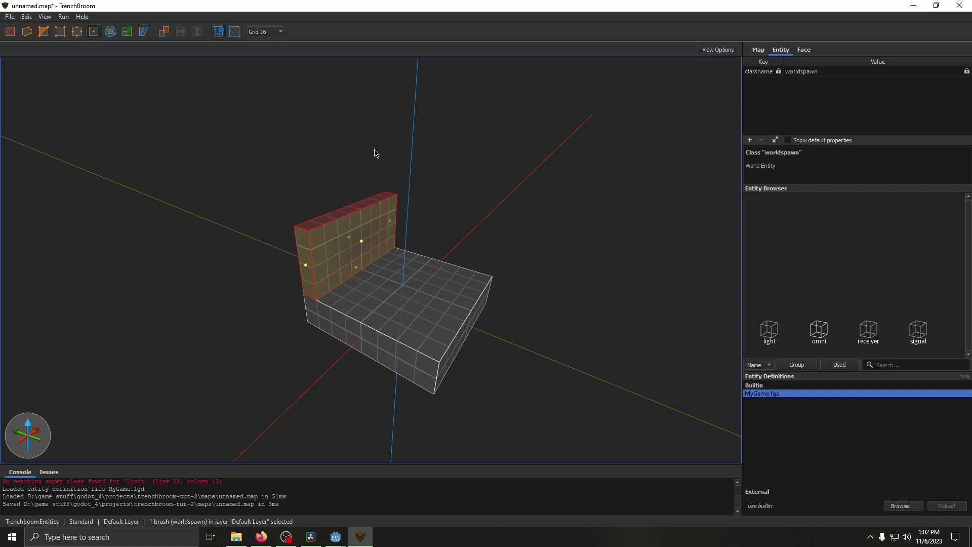
key(Page_Down)
key(Page_Down)
Convert the wall into a mover brush entity with targetname door.
right_click(343, 172)
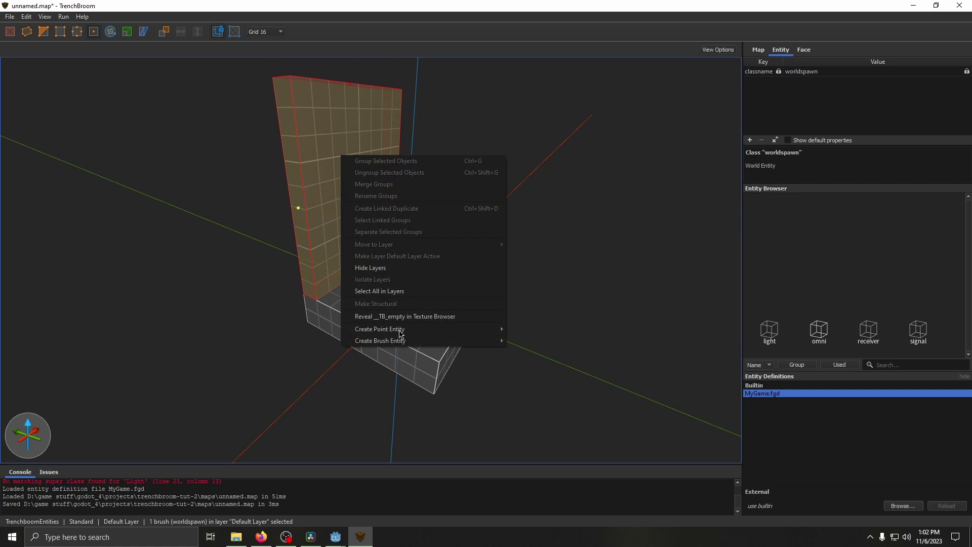
mouse_move(456, 340)
mouse_move(549, 387)
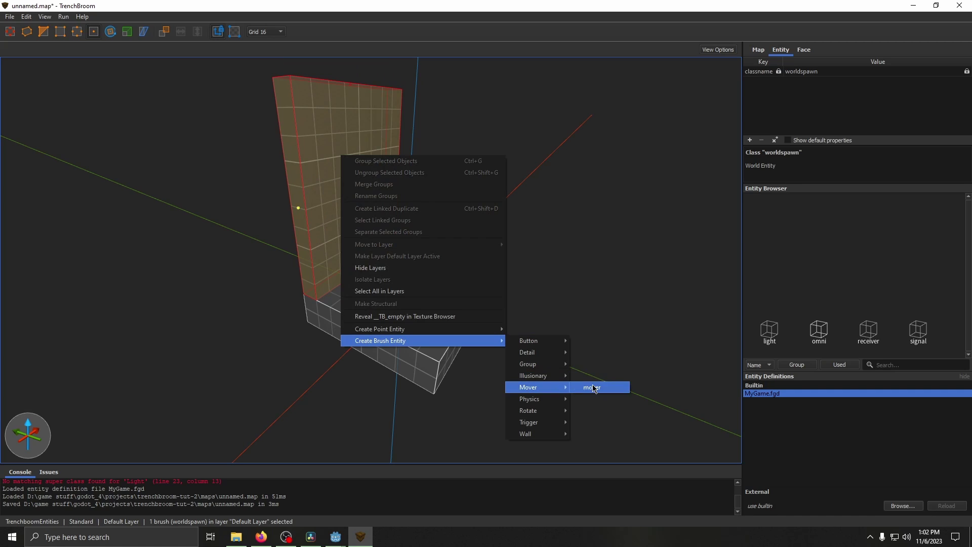
click(595, 388)
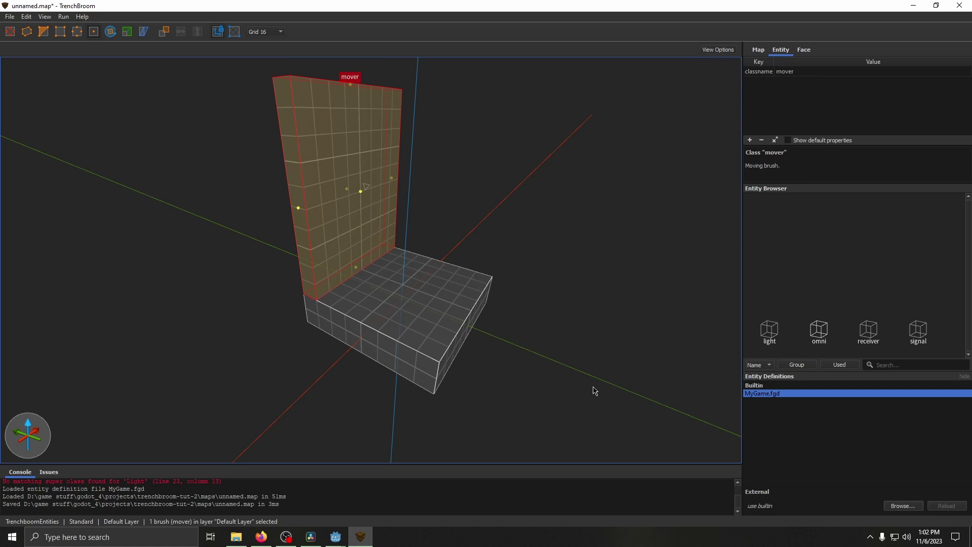
click(789, 141)
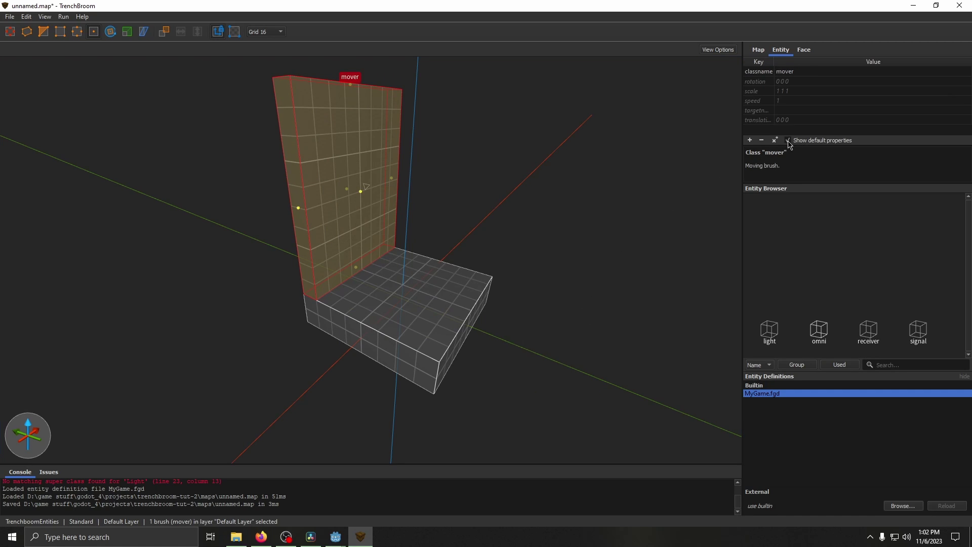
click(792, 111)
click(792, 109)
text(doo)
key(Return)
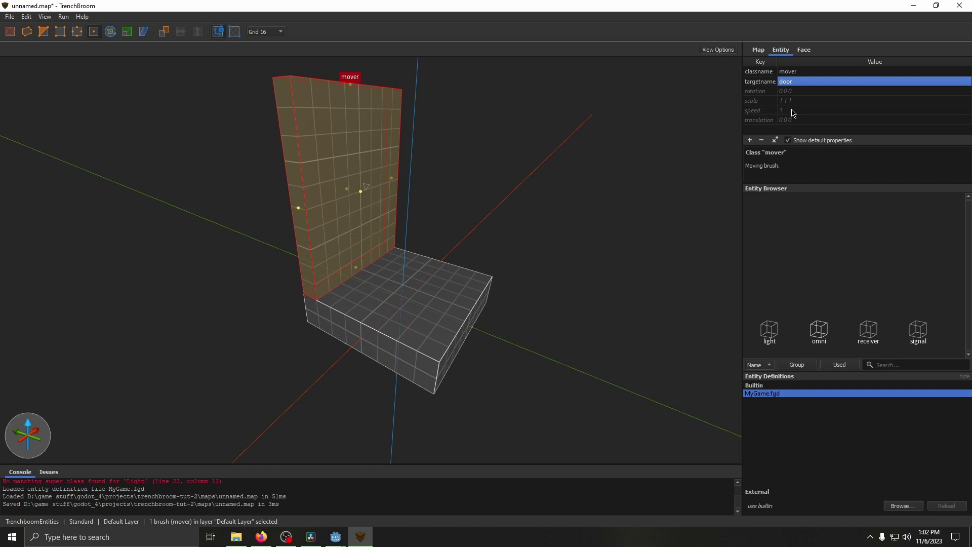
Draw a small 16-unit cube on the floor and make it a trigger targeting door.
click(419, 298)
click(24, 32)
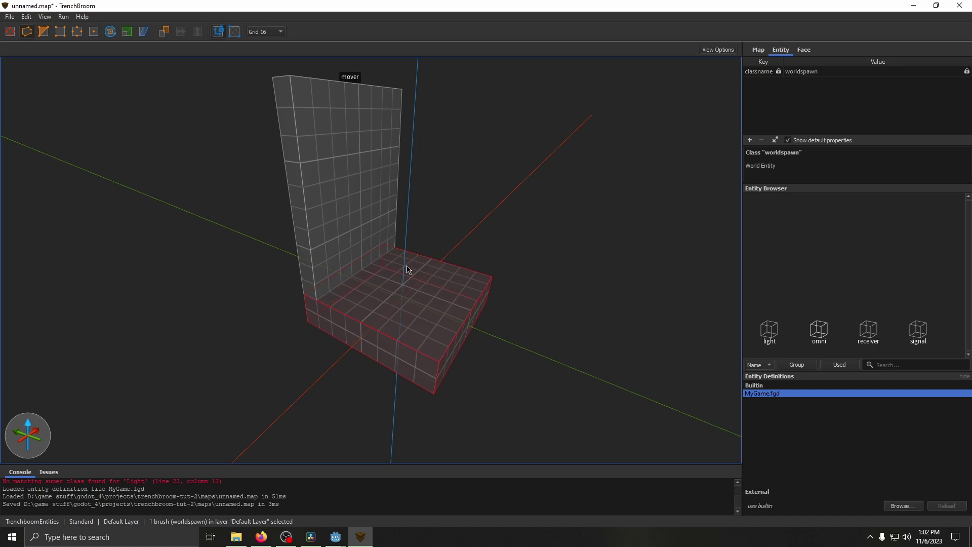
mouse_move(434, 280)
mouse_down()
mouse_move(443, 283)
mouse_move(437, 272)
mouse_move(434, 286)
mouse_move(438, 274)
mouse_up()
right_click(439, 274)
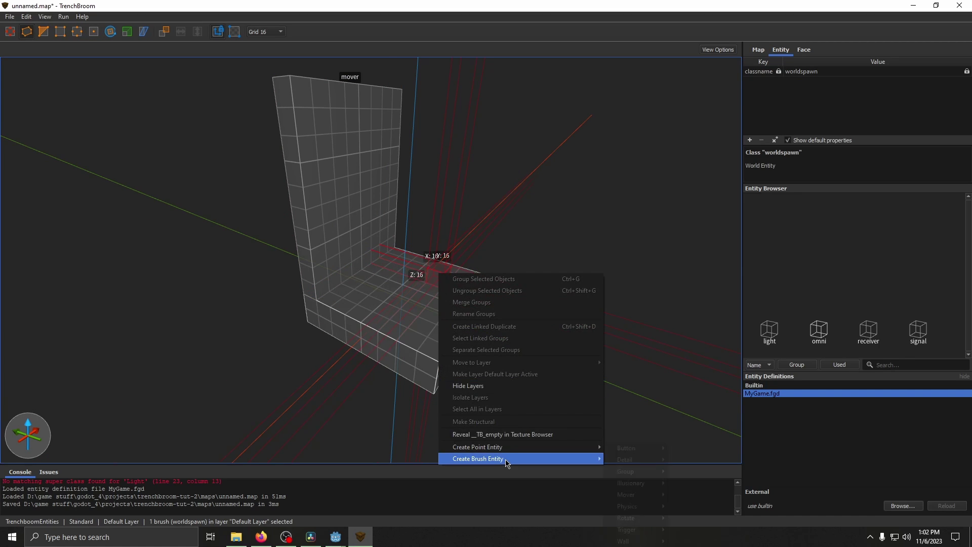
mouse_move(571, 459)
mouse_move(644, 522)
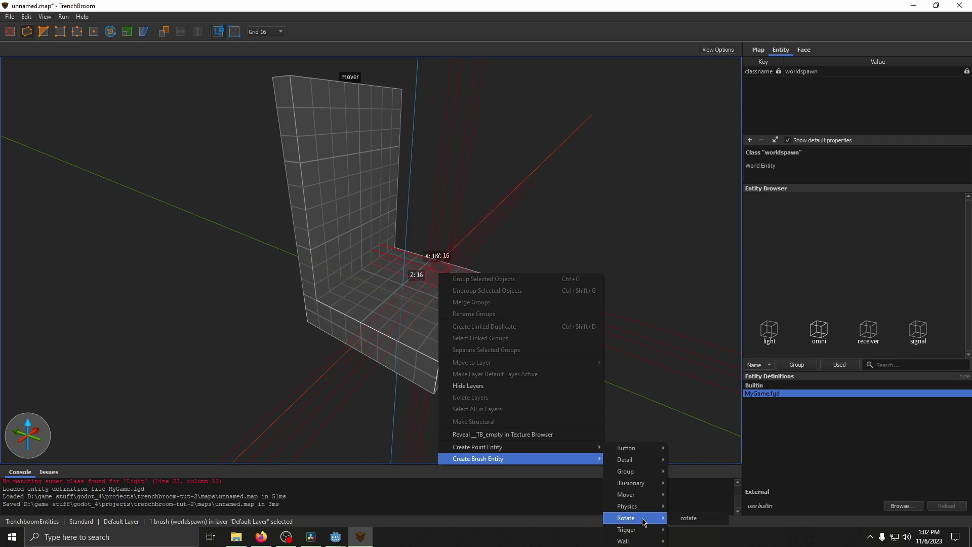
click(690, 530)
double_click(796, 82)
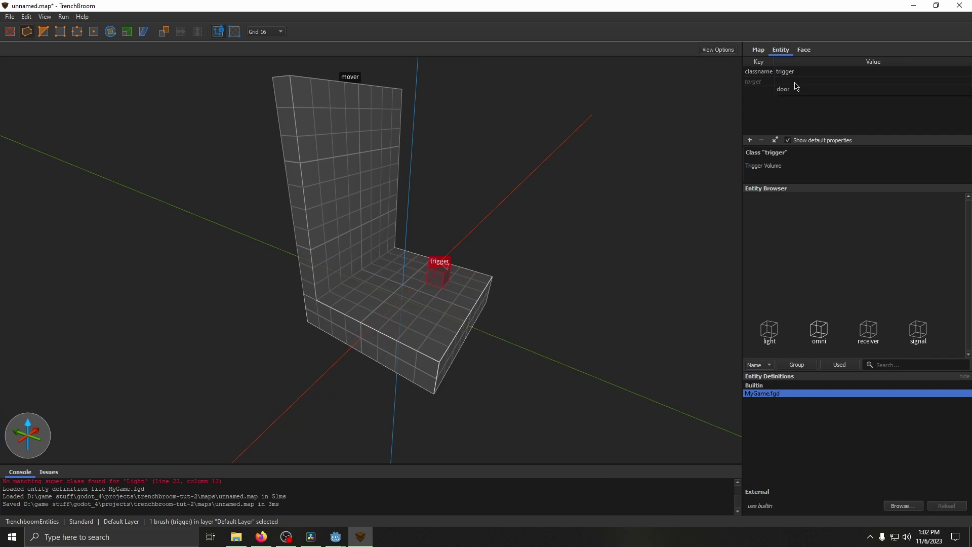
click(791, 94)
scroll(502, 250, up, 5)
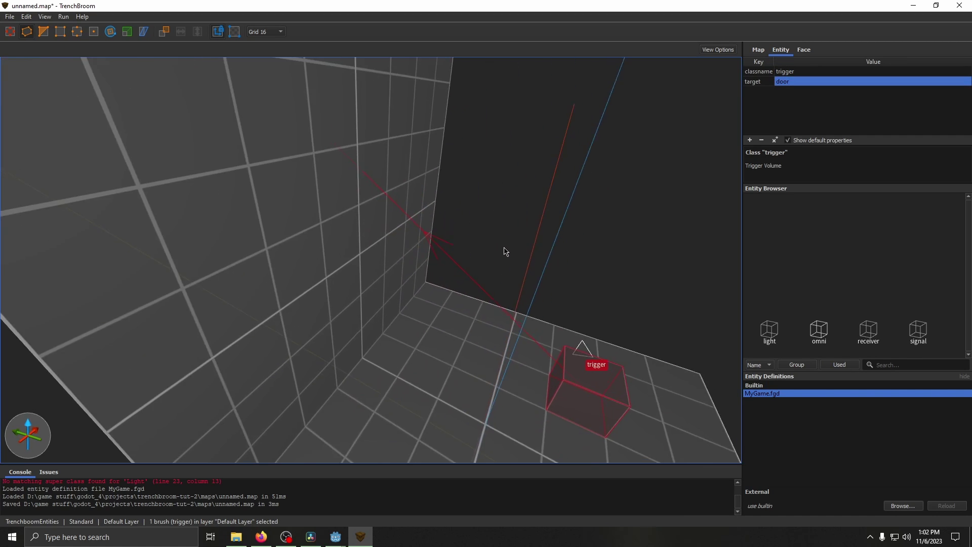
scroll(482, 249, down, 5)
right_drag(506, 252, 477, 249)
scroll(480, 246, up, 4)
scroll(477, 249, down, 3)
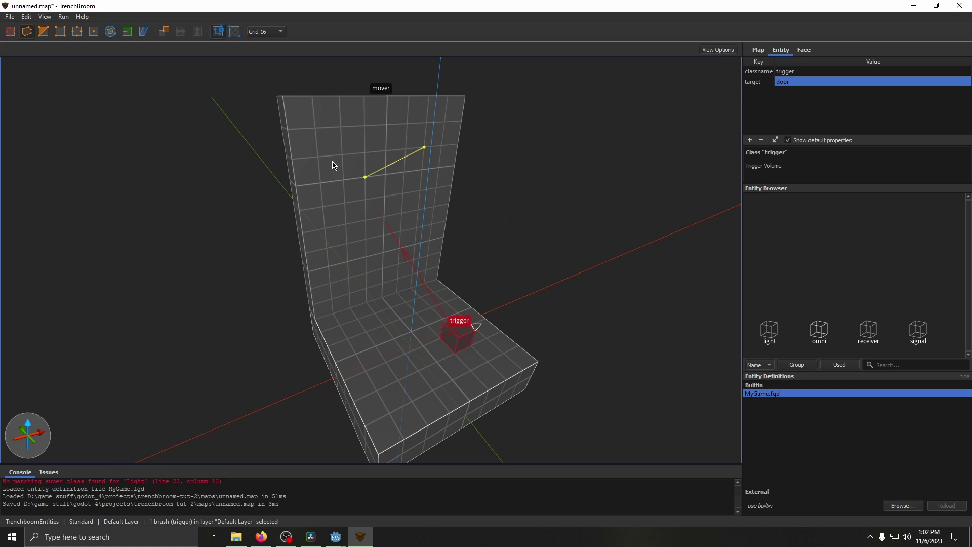
Set the door mover's translation to 0 4 0 and save the map.
click(10, 31)
click(309, 106)
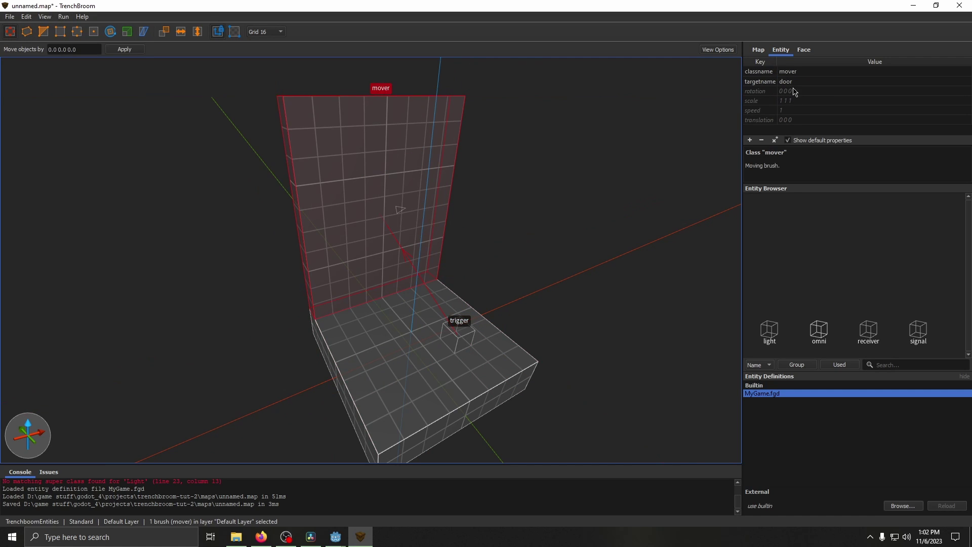
click(785, 120)
click(786, 120)
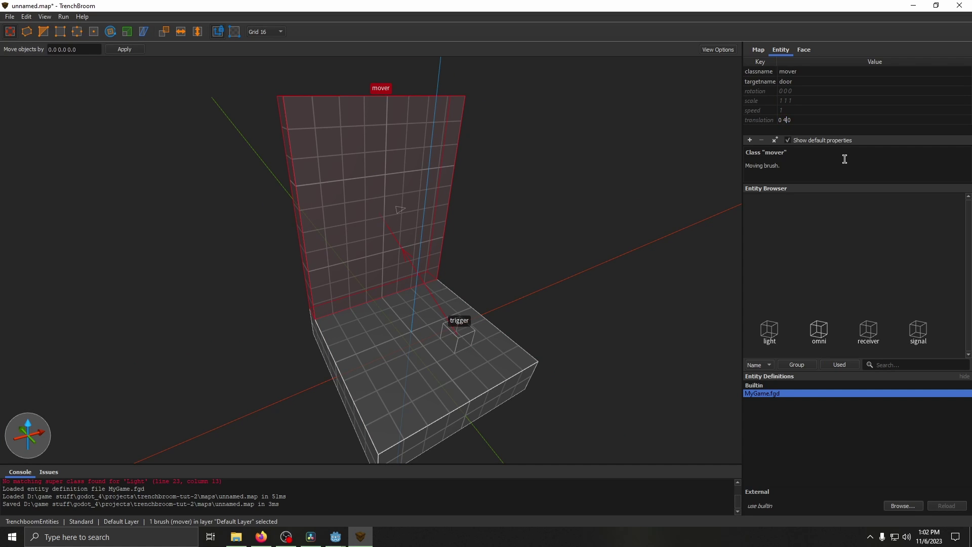
key(Return)
key(ctrl+s)
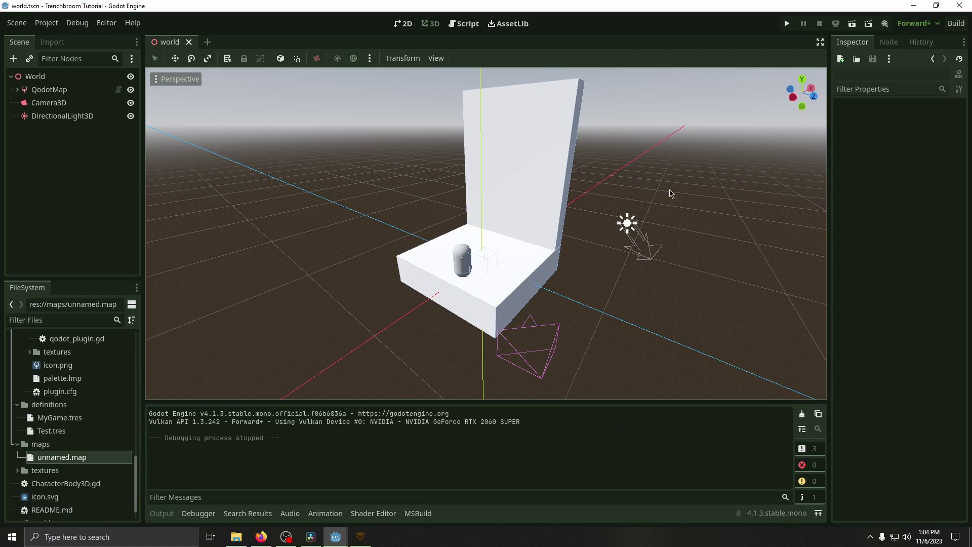
Run the project and walk the capsule onto the trigger to watch the wall door rise.
click(852, 25)
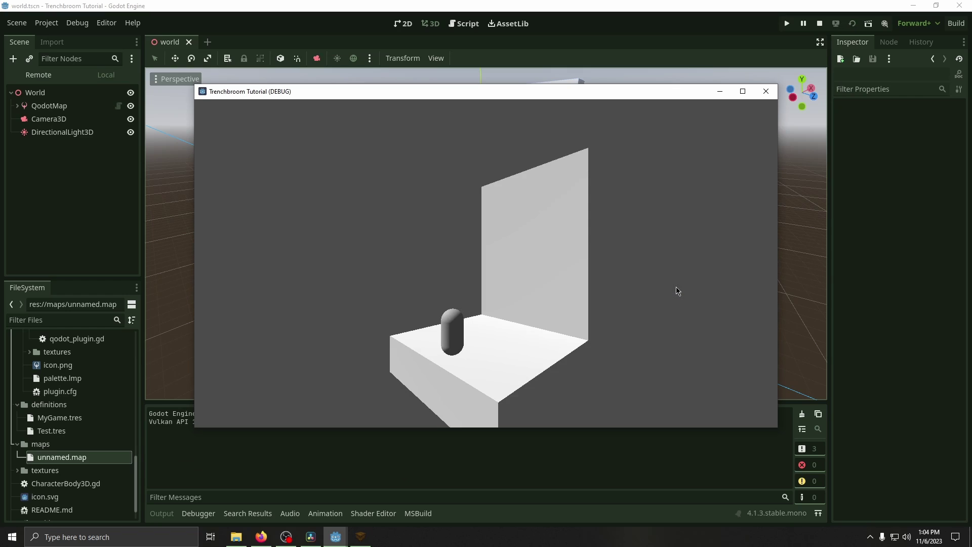
key(Down)
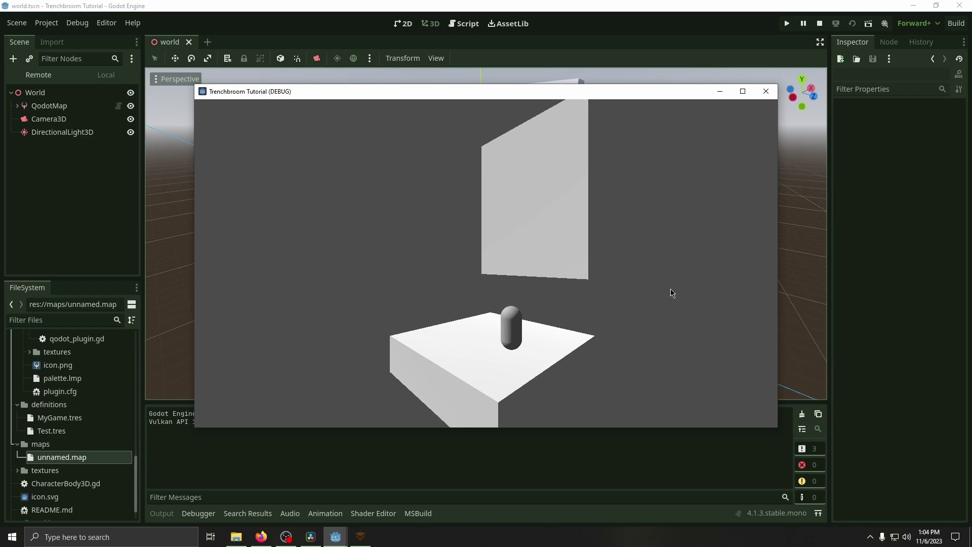
key(Right)
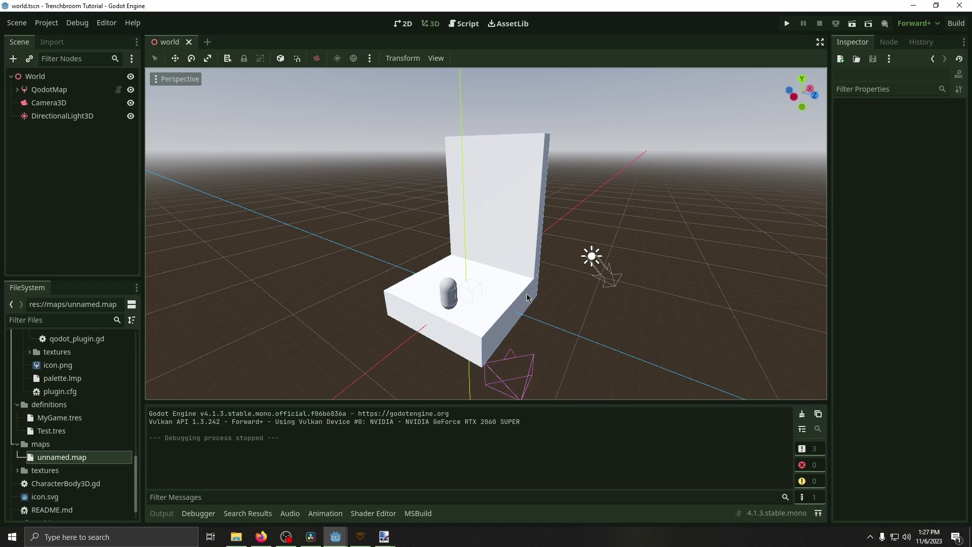
Collapse game_definitions and src, expand example_scenes/1-interactivity, and select the QodotMap node.
scroll(46, 393, up, 10)
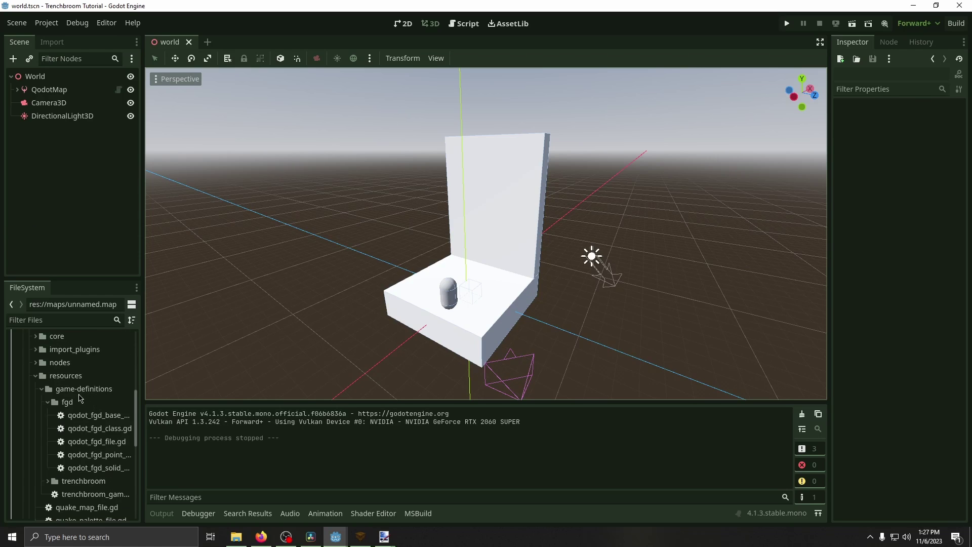
click(29, 404)
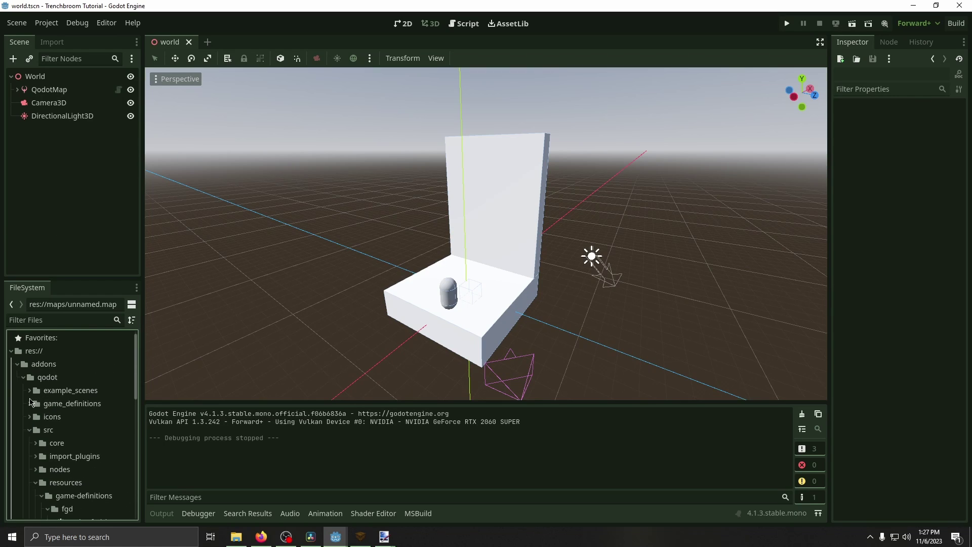
click(29, 391)
click(30, 469)
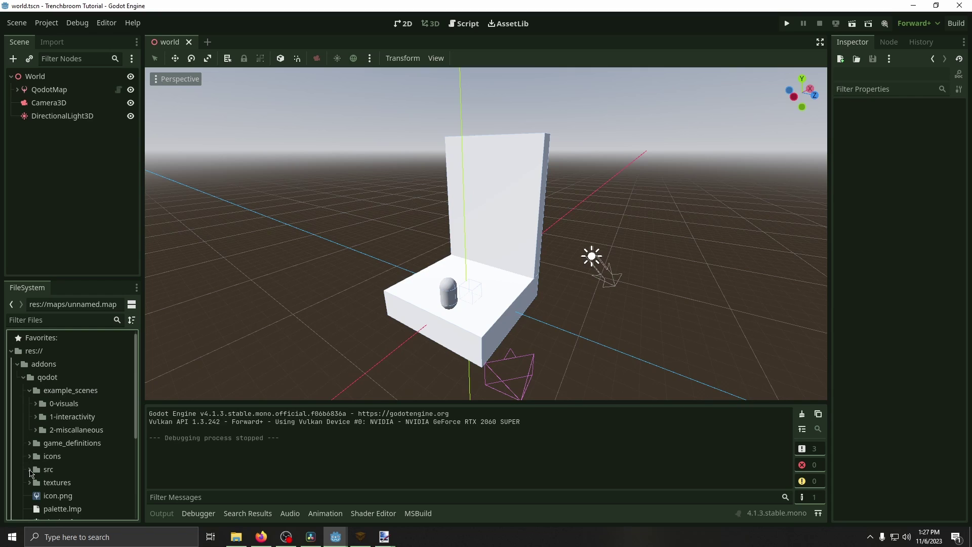
scroll(32, 460, down, 4)
scroll(46, 474, up, 3)
click(36, 417)
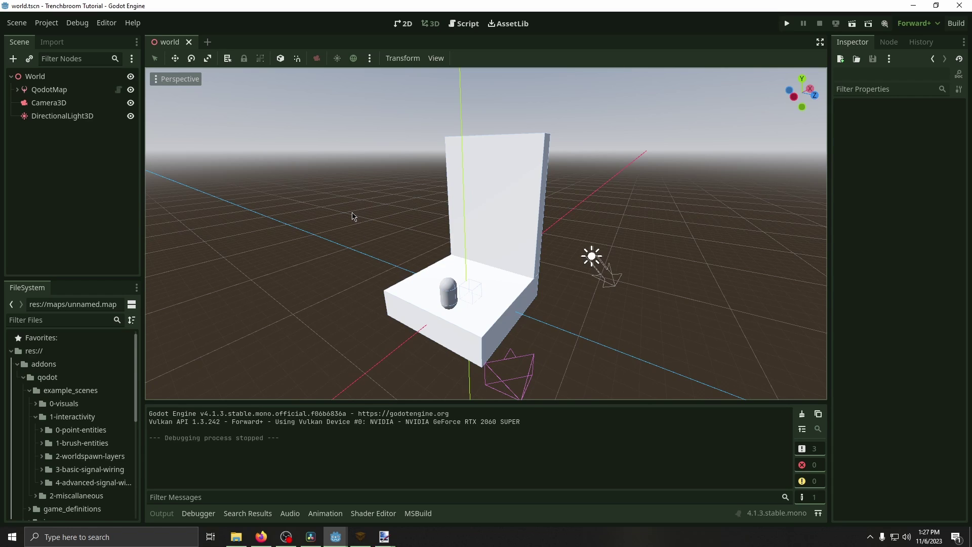
click(49, 90)
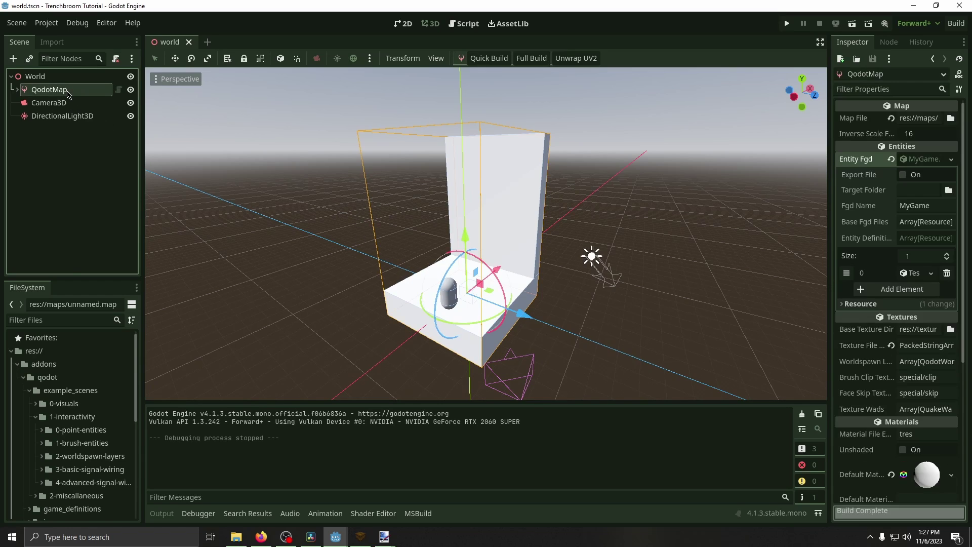
Assign 1-brush-entities.map as the QodotMap's Map File, Full Build, and fly around the result.
click(41, 443)
scroll(47, 447, down, 3)
drag(108, 408, 919, 118)
click(544, 61)
right_drag(517, 188, 257, 188)
key(d)
key(e)
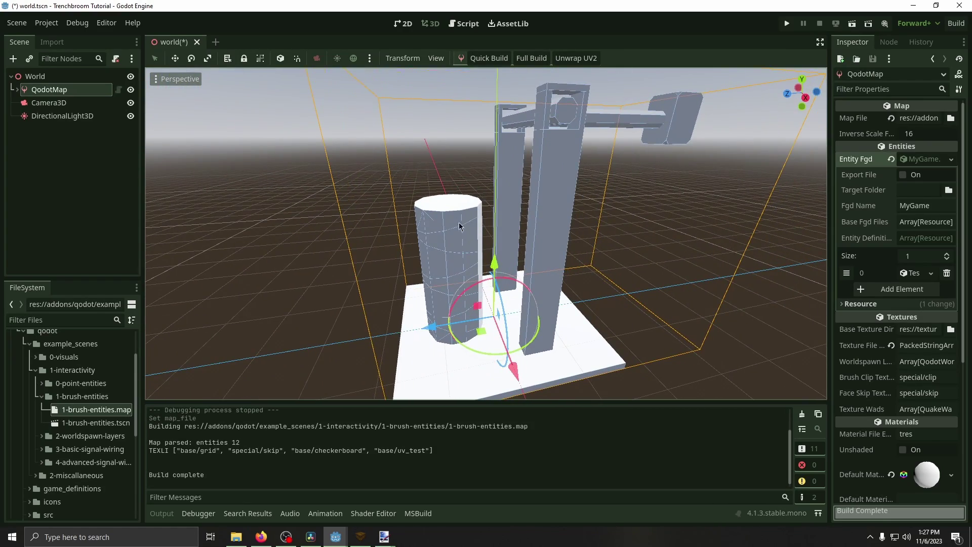